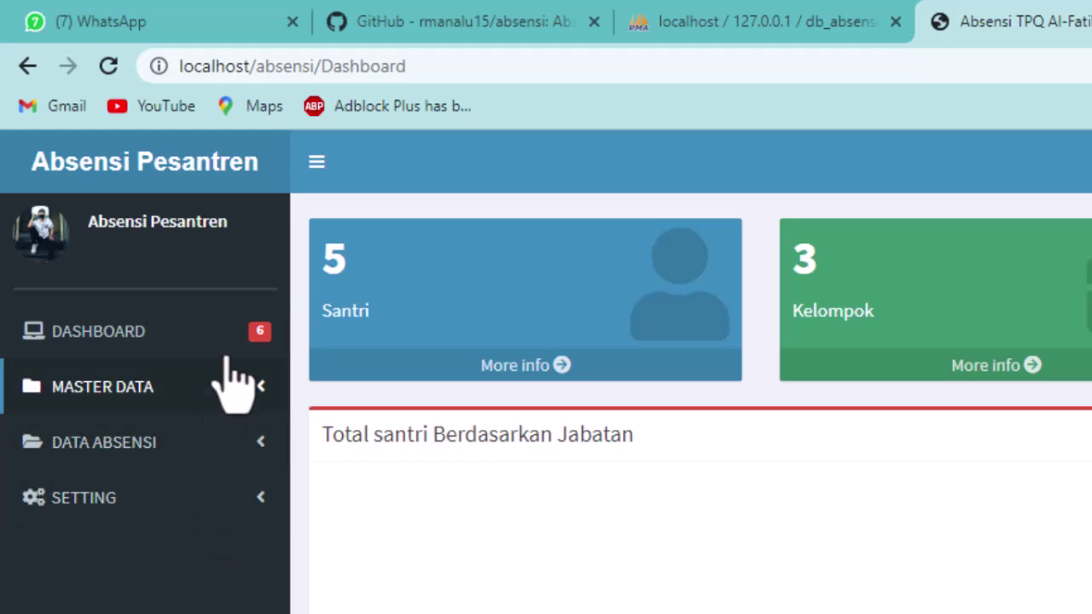
# - View the dashboard of the attendance site and open the Data Santri page in the master data
pyautogui.click(228, 329)
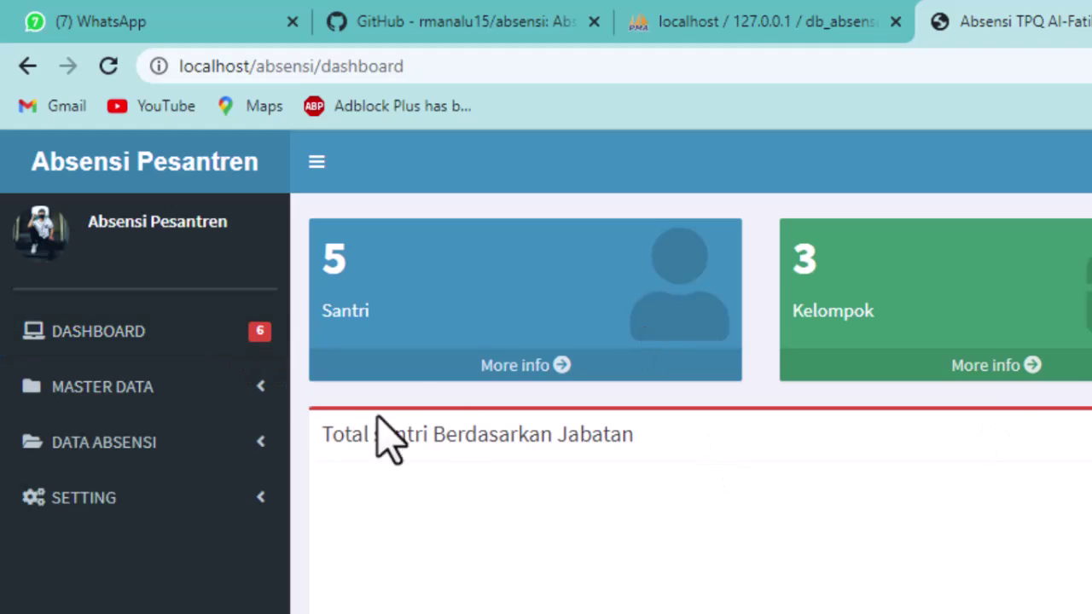
pyautogui.click(253, 388)
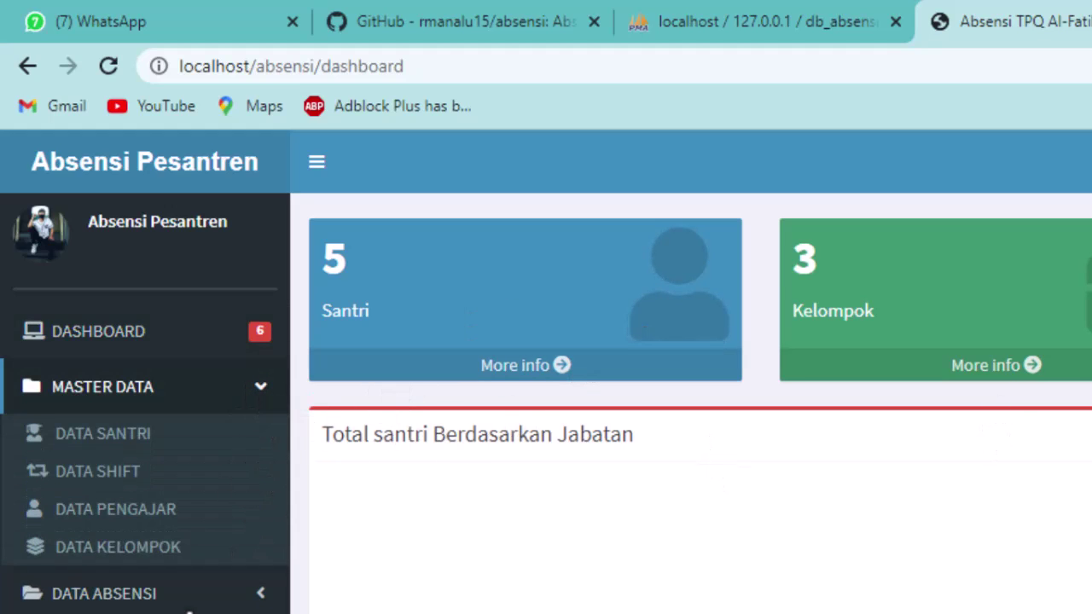
pyautogui.click(128, 439)
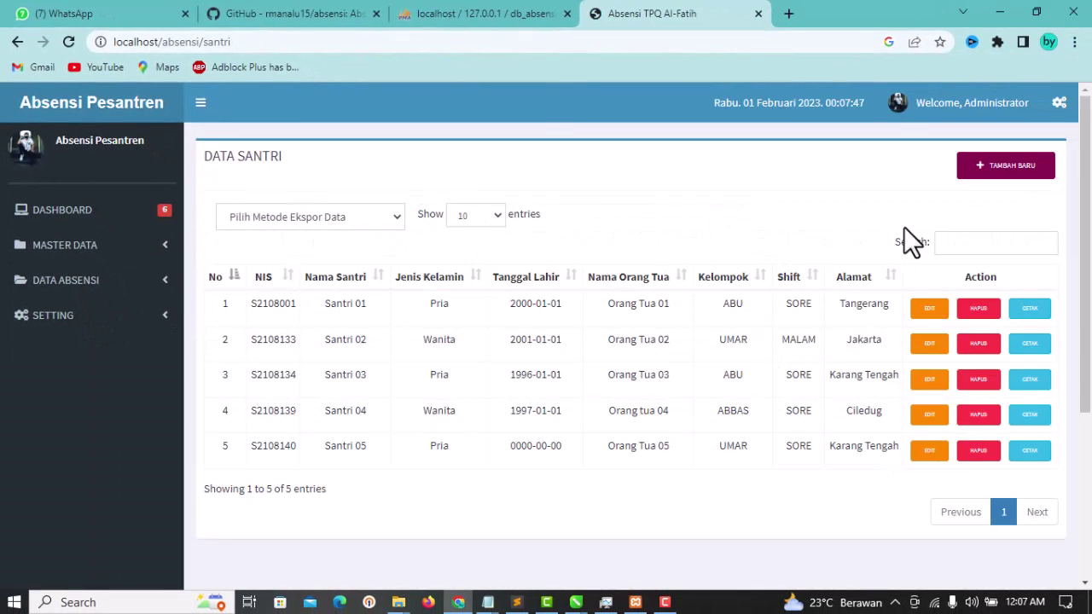
# - View the Data Shift and Data Pengajar pages in the master data
pyautogui.click(91, 252)
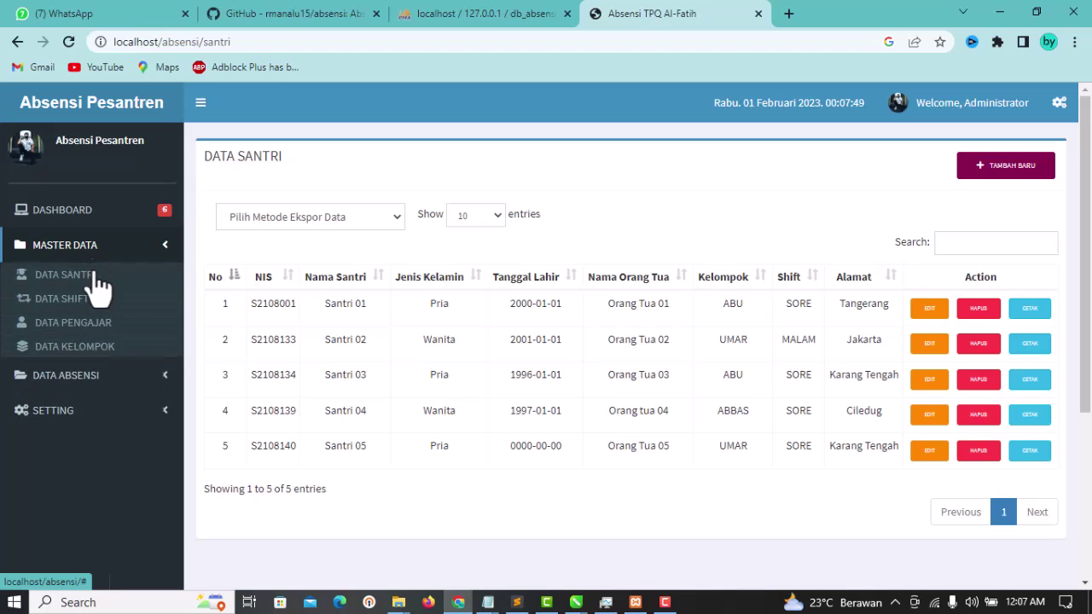
pyautogui.click(68, 303)
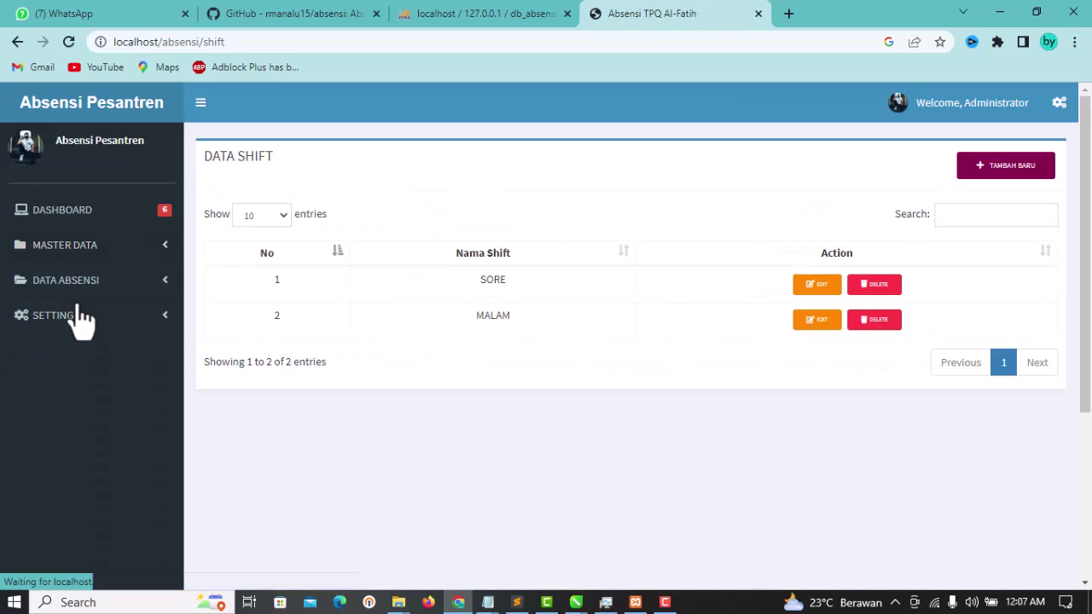
pyautogui.click(153, 253)
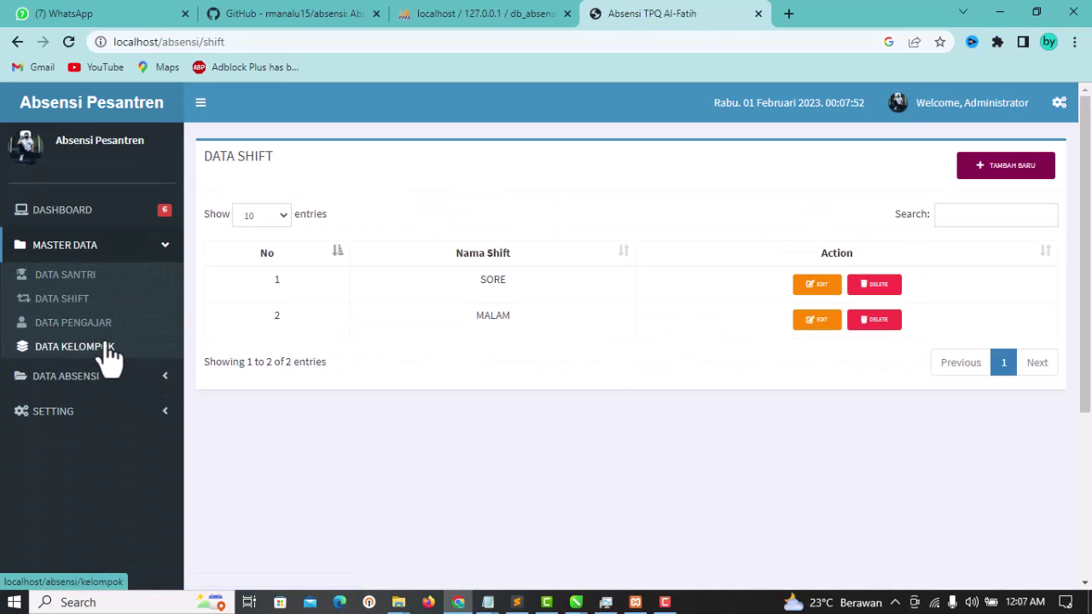
pyautogui.click(76, 326)
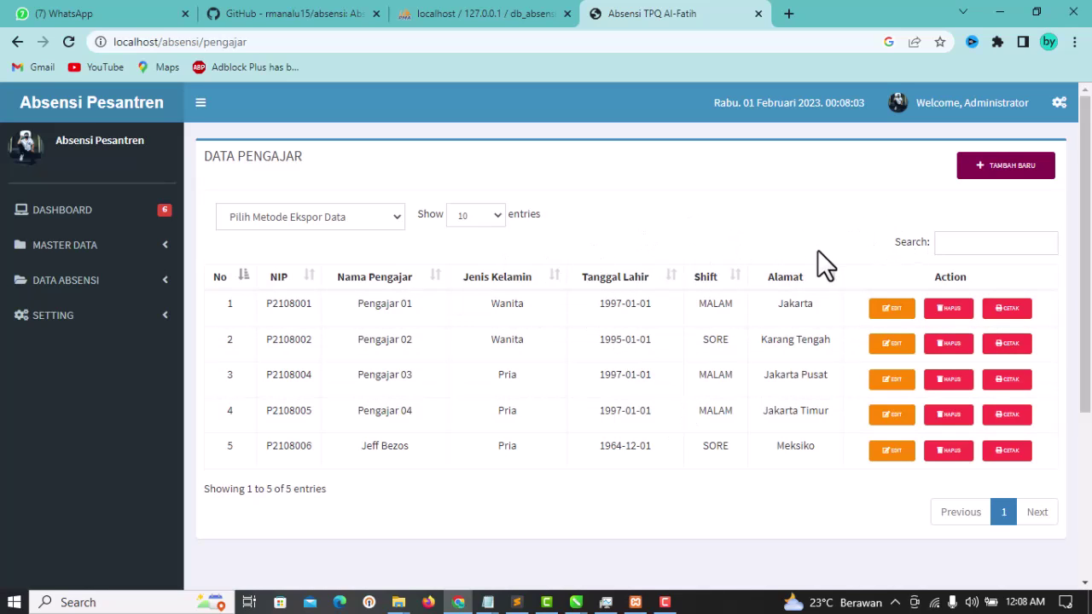
# - View the Data Kelompok page in the master data and the Data Gaji page in the attendance data
pyautogui.click(141, 249)
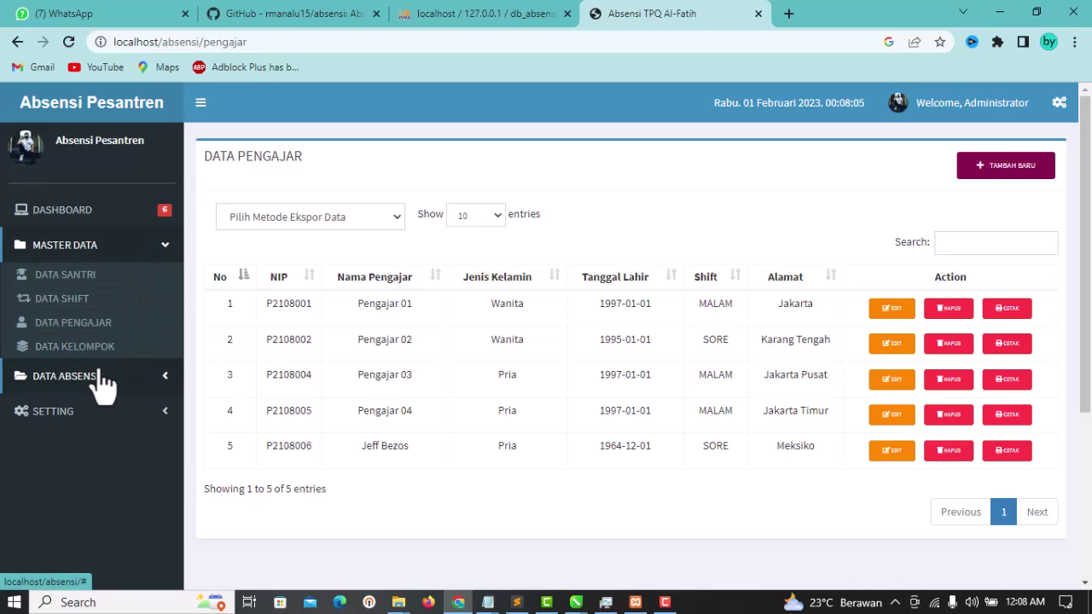
pyautogui.click(84, 355)
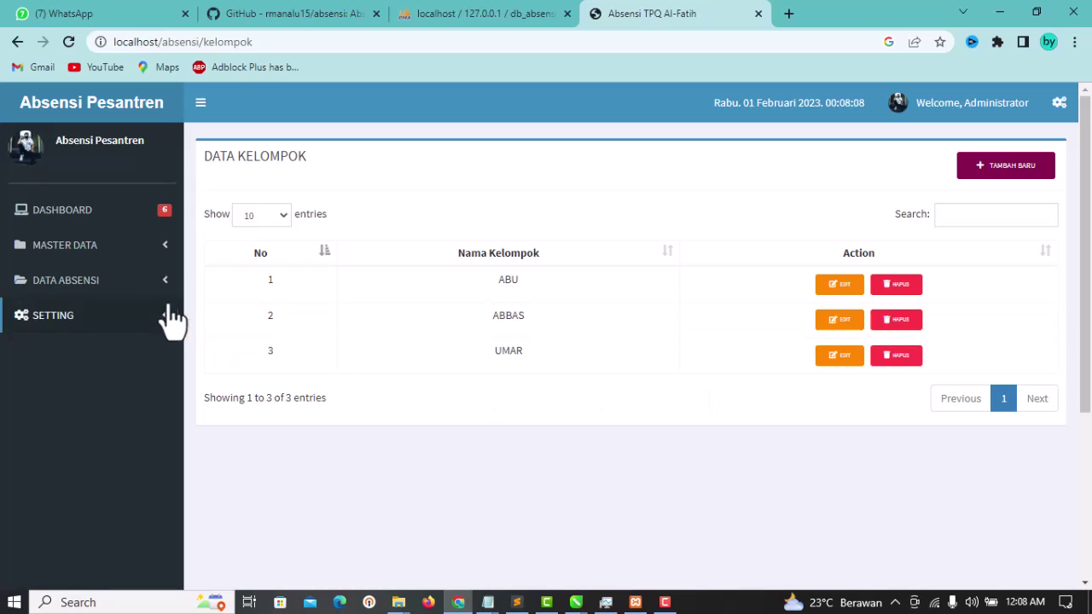
pyautogui.click(146, 288)
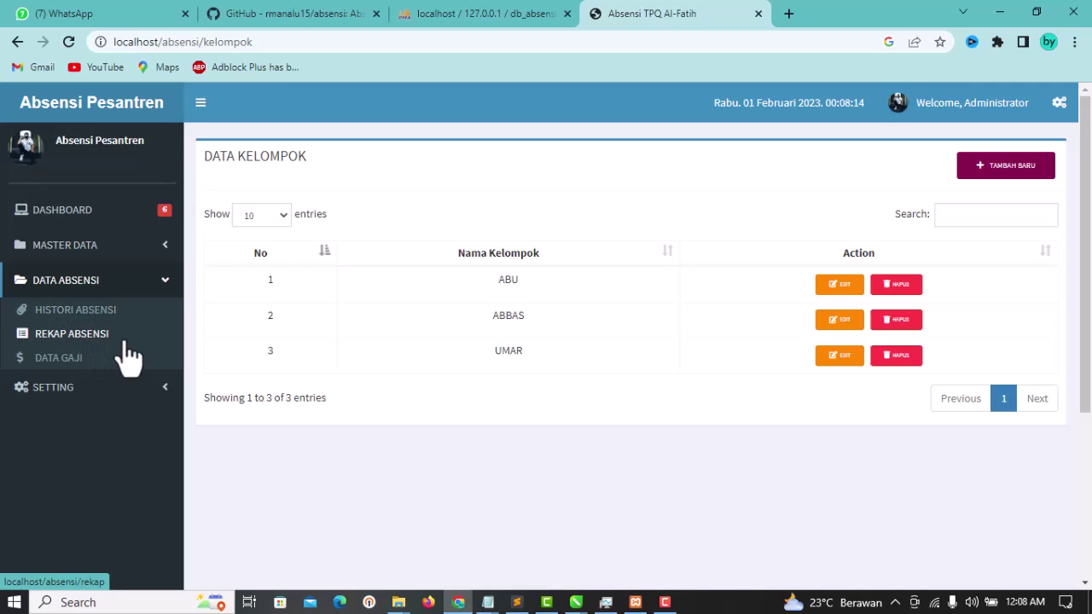
pyautogui.click(68, 367)
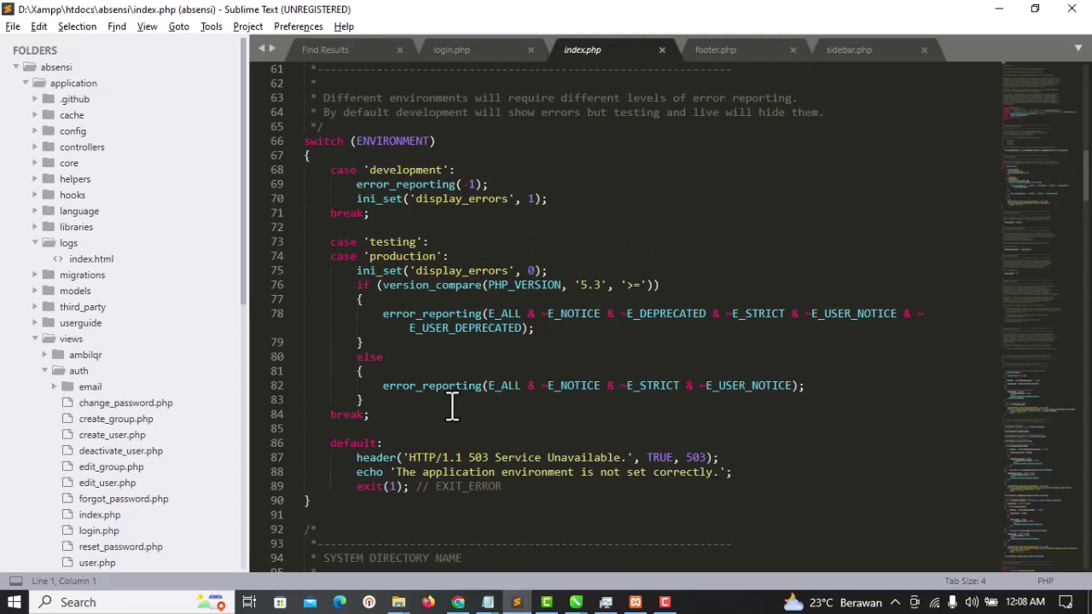
# - In Sublime Text, look over index.php and the absensi project's top-level folders, with the application folder expanded and logs collapsed
pyautogui.scroll(-3, 375, 315)
pyautogui.scroll(5, 401, 378)
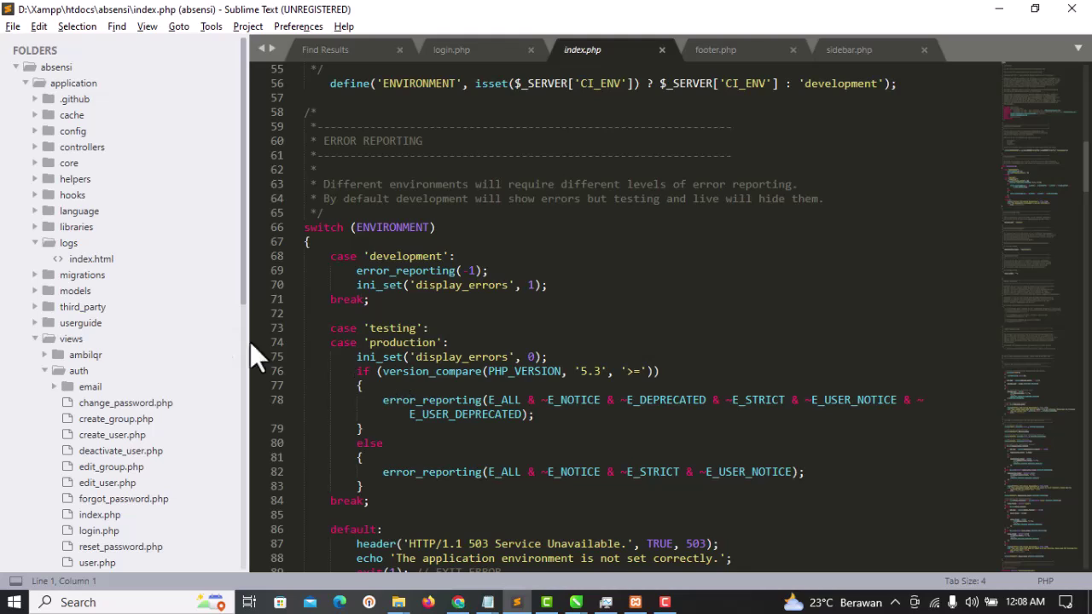
pyautogui.click(31, 87)
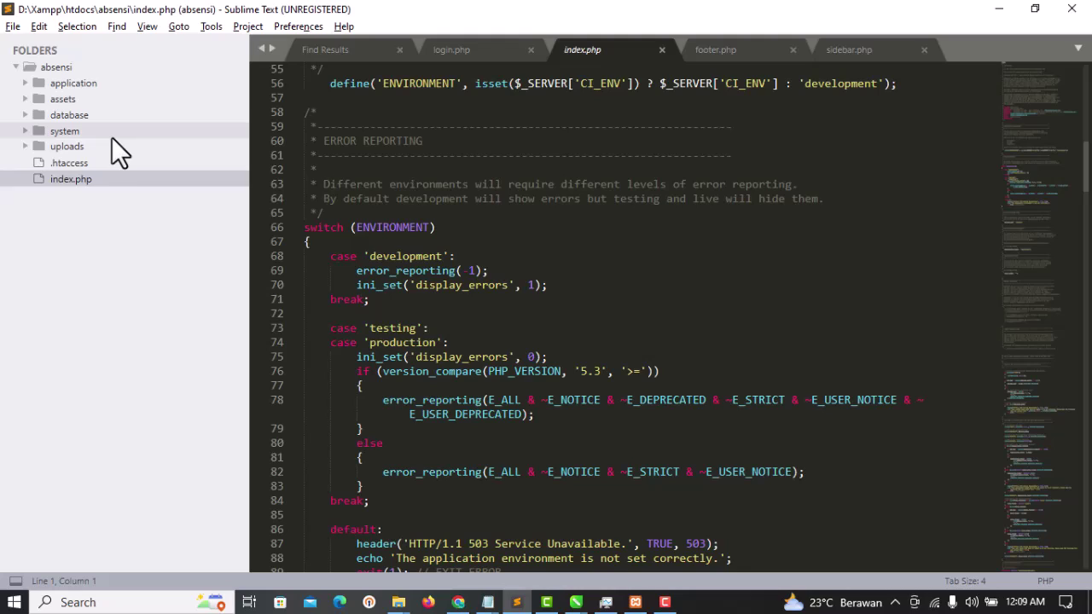
pyautogui.click(88, 82)
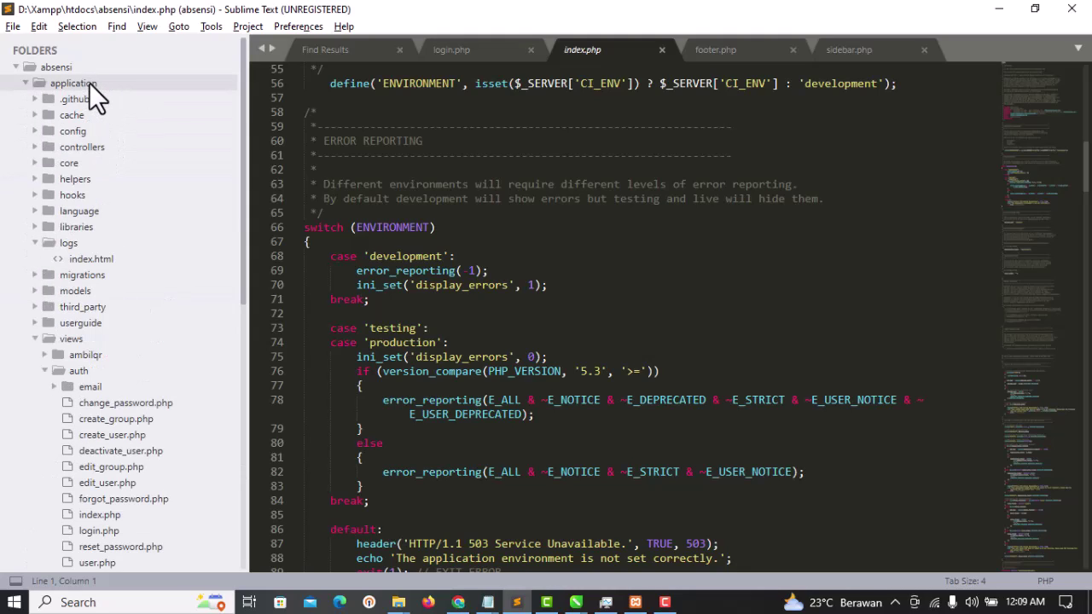
pyautogui.click(34, 243)
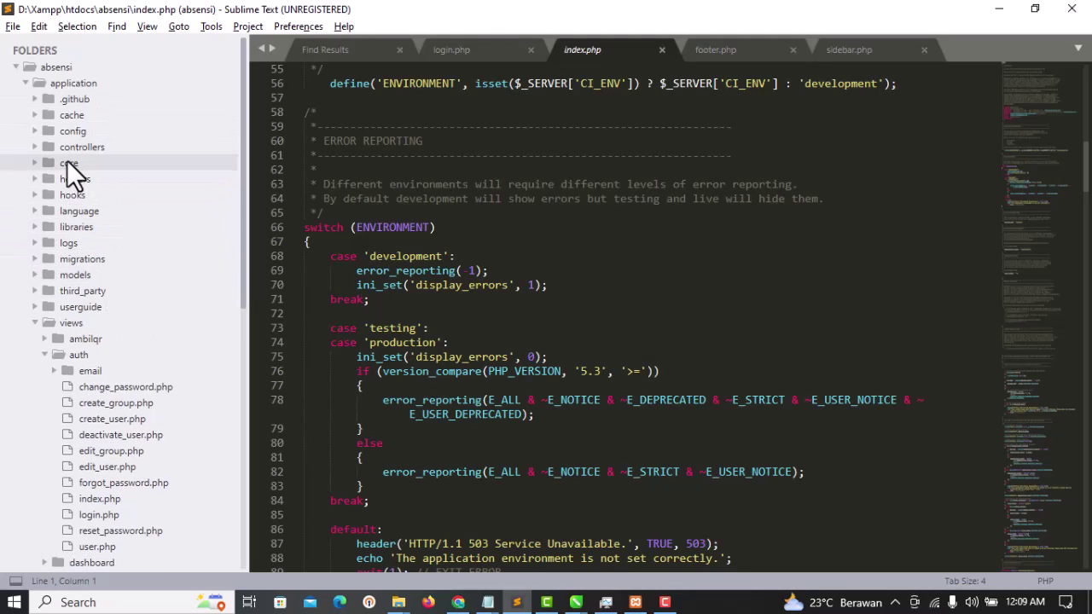
# - Expand the application's config folder and look through config.php
pyautogui.click(81, 135)
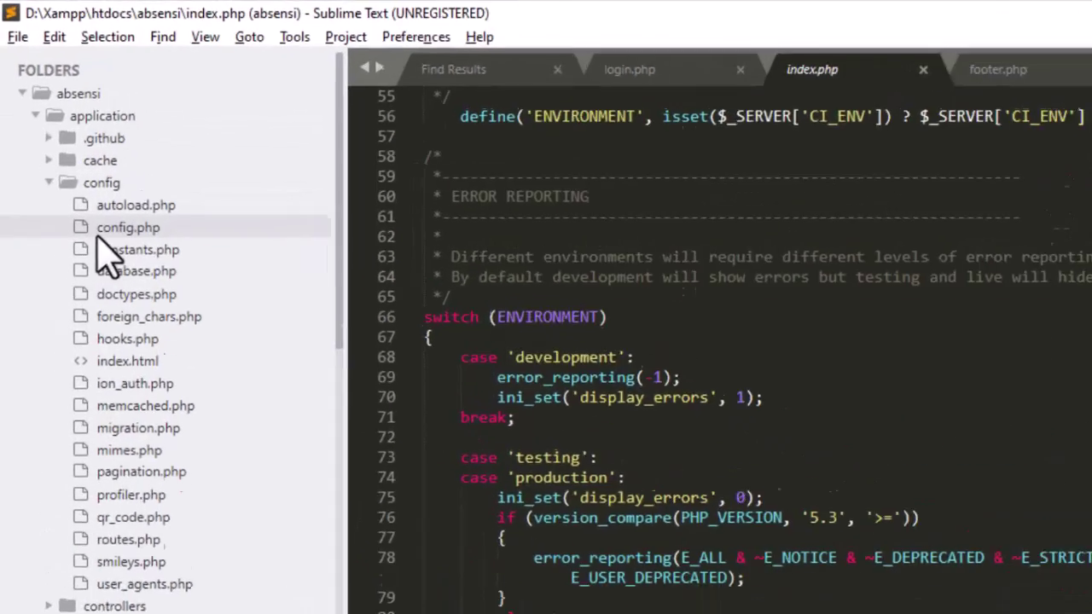
pyautogui.click(97, 235)
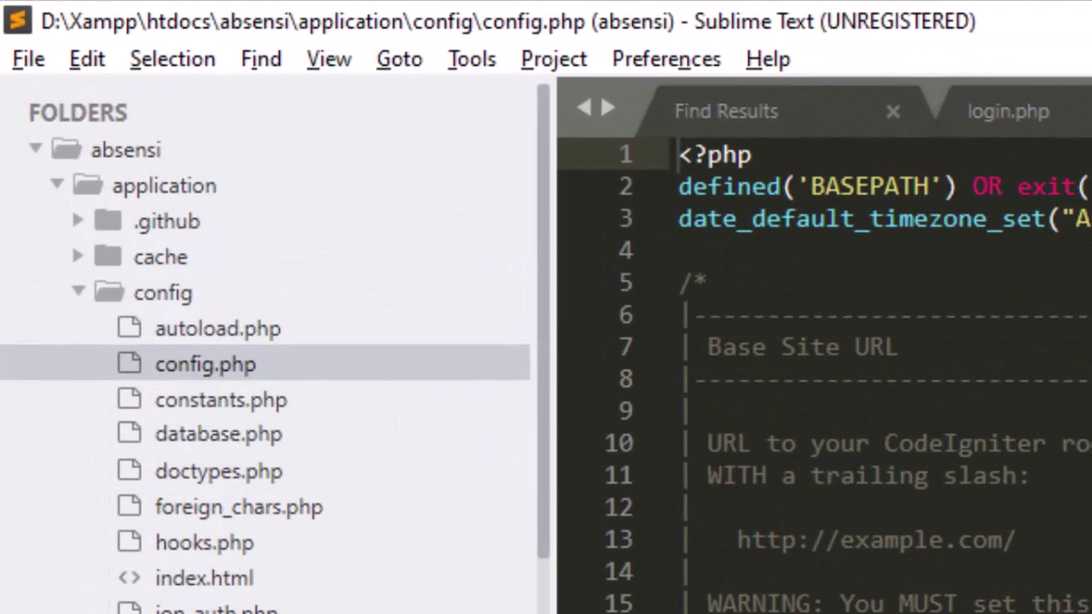
pyautogui.scroll(-4, 716, 358)
pyautogui.scroll(-9, 818, 375)
# - Open database.php, highlight the database name db_absensi in the connection settings, and collapse the config folder
pyautogui.click(209, 435)
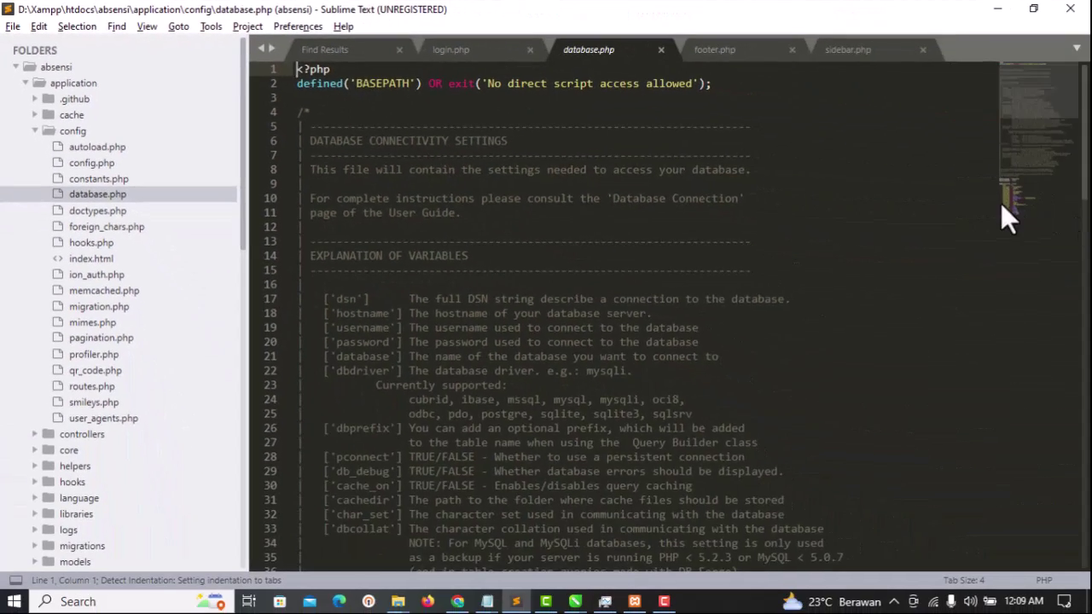
pyautogui.click(1004, 208)
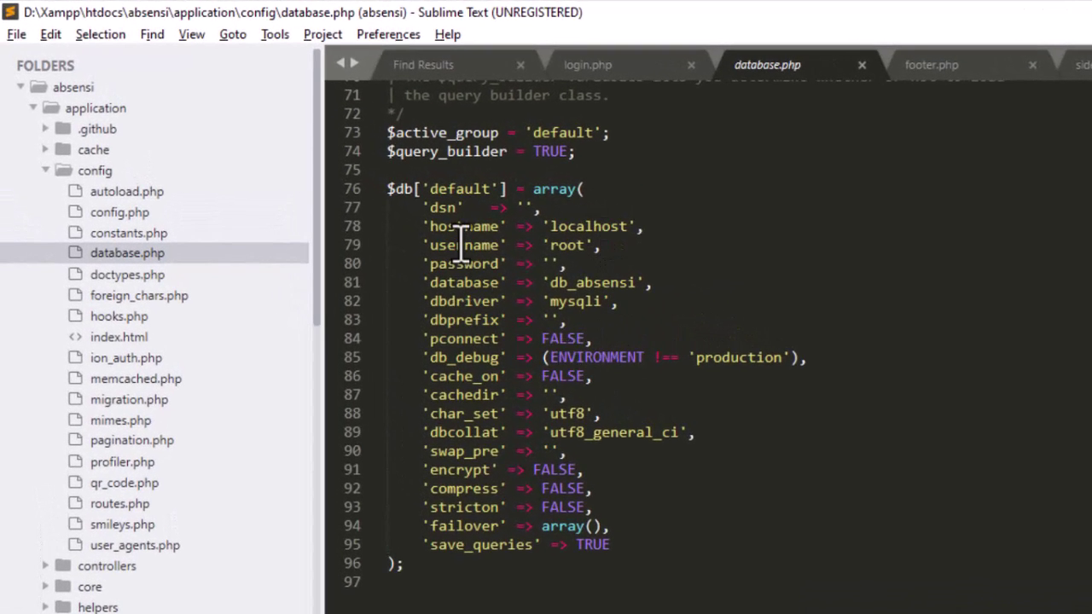
pyautogui.moveTo(638, 285); pyautogui.dragTo(550, 282)
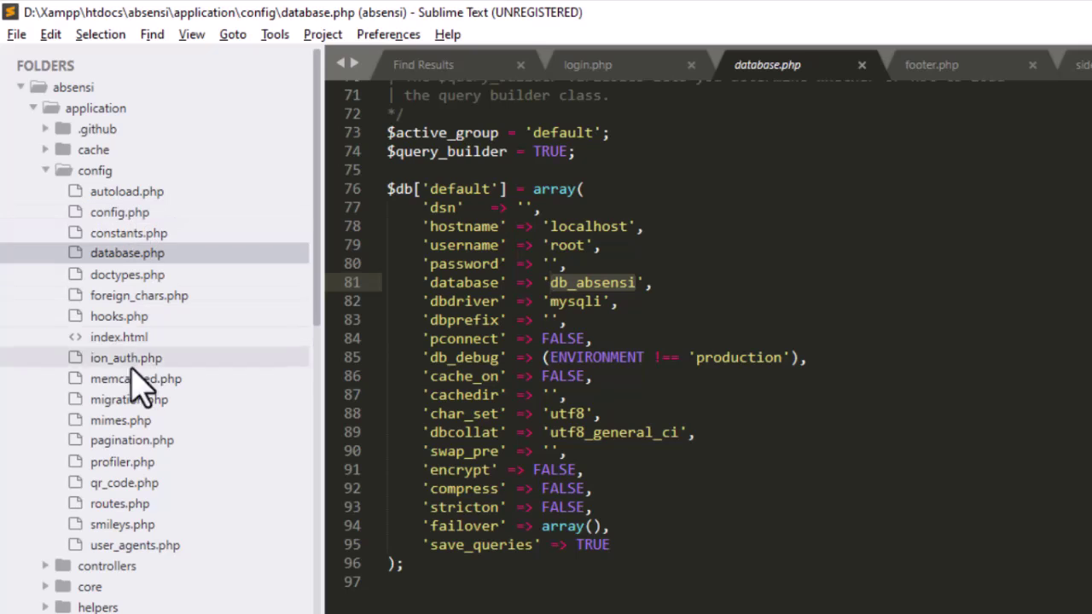
pyautogui.click(58, 171)
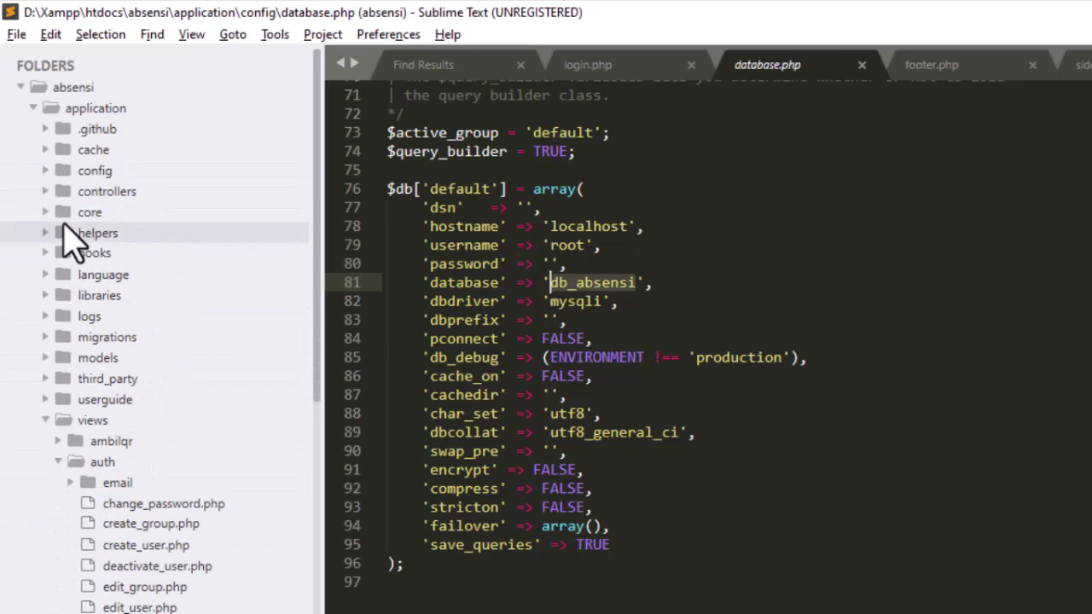
# - Expand the controllers folder and examine the code of Dashboard.php
pyautogui.click(97, 195)
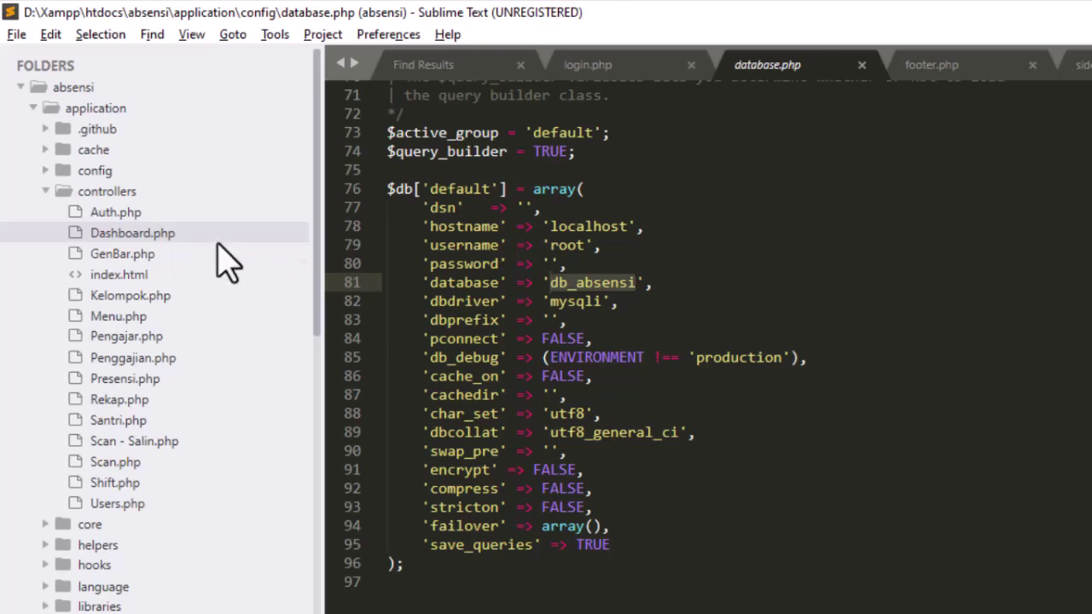
pyautogui.click(170, 233)
pyautogui.scroll(-2, 682, 482)
pyautogui.scroll(-15, 682, 481)
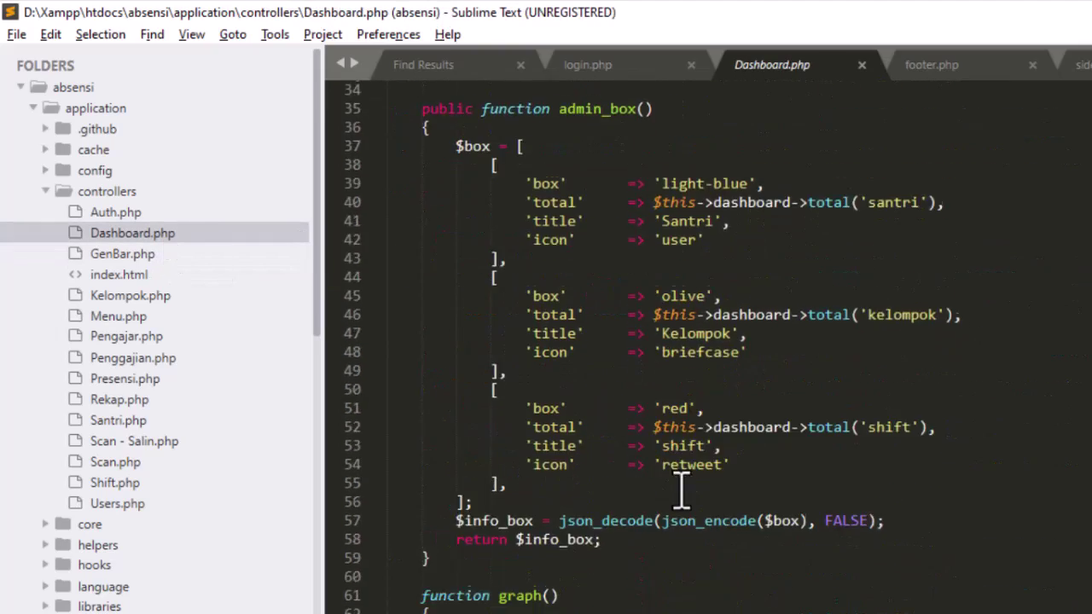
pyautogui.scroll(8, 682, 486)
pyautogui.scroll(10, 680, 493)
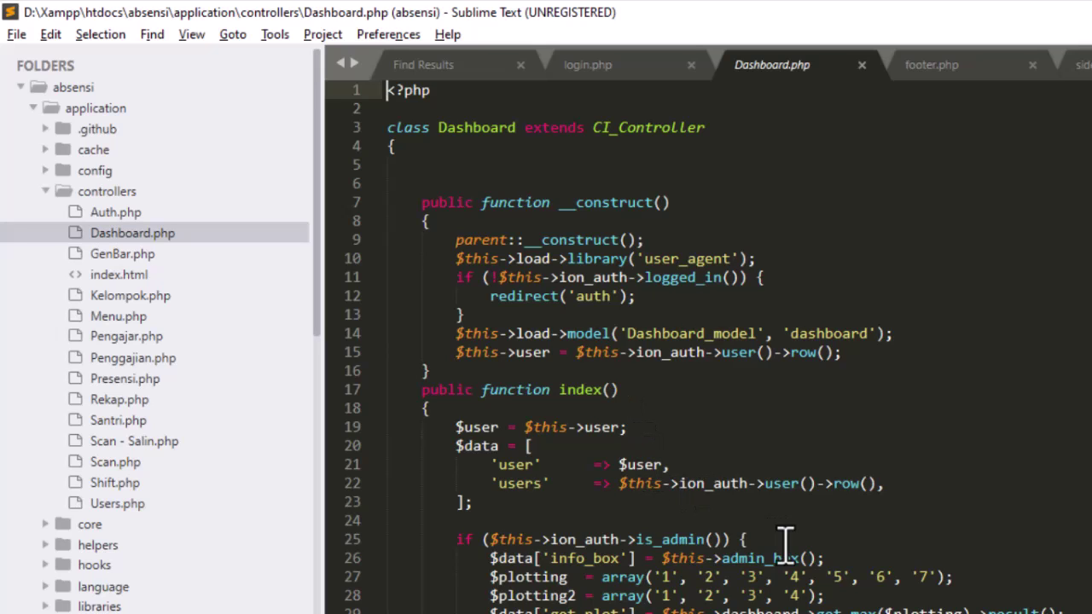
pyautogui.moveTo(778, 548)
# - Look at index.html, Menu.php, Pengajar.php, Penggajian.php, Presensi.php and Rekap.php in the controllers folder
pyautogui.click(166, 290)
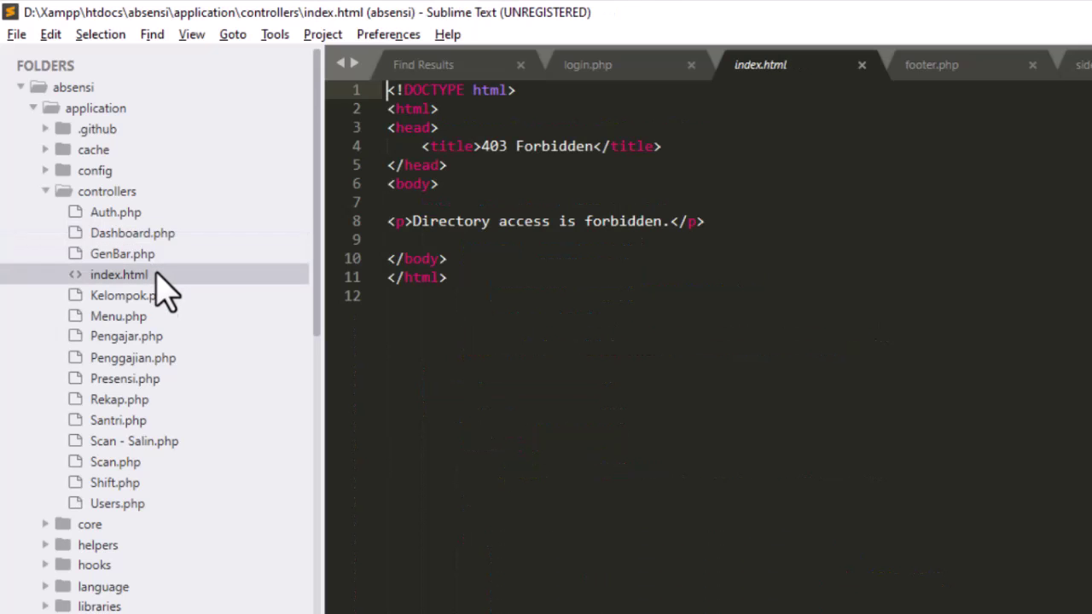
pyautogui.click(148, 322)
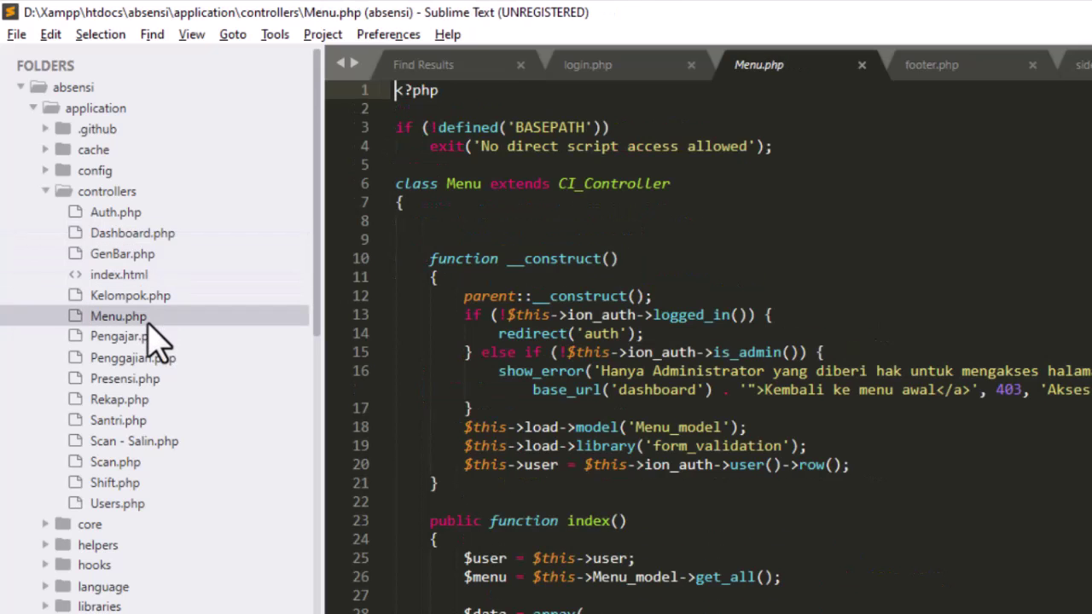
pyautogui.click(141, 339)
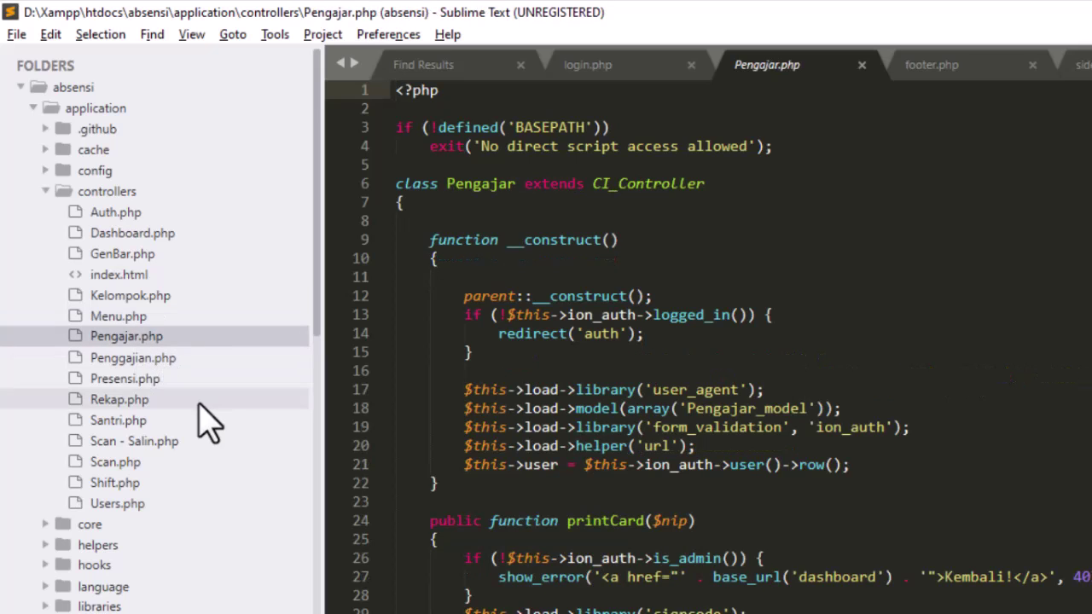
pyautogui.click(165, 362)
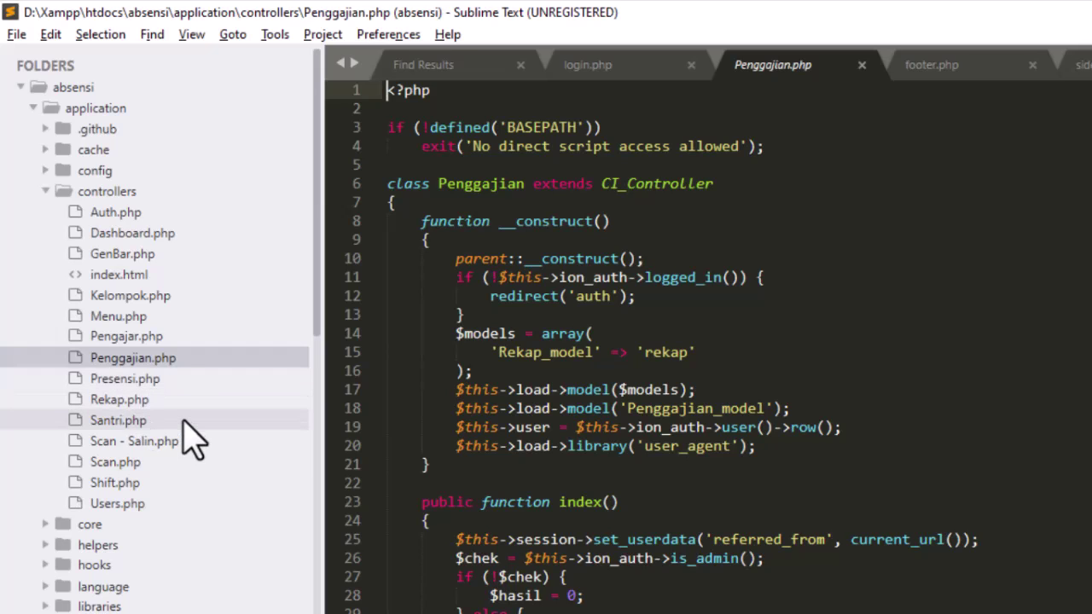
pyautogui.click(164, 384)
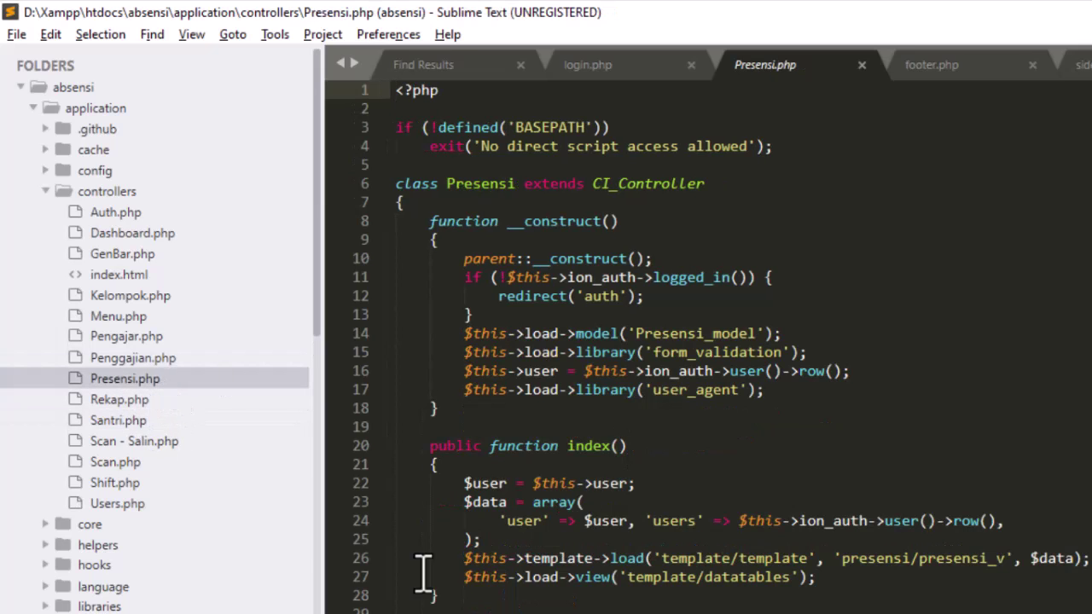
pyautogui.click(151, 400)
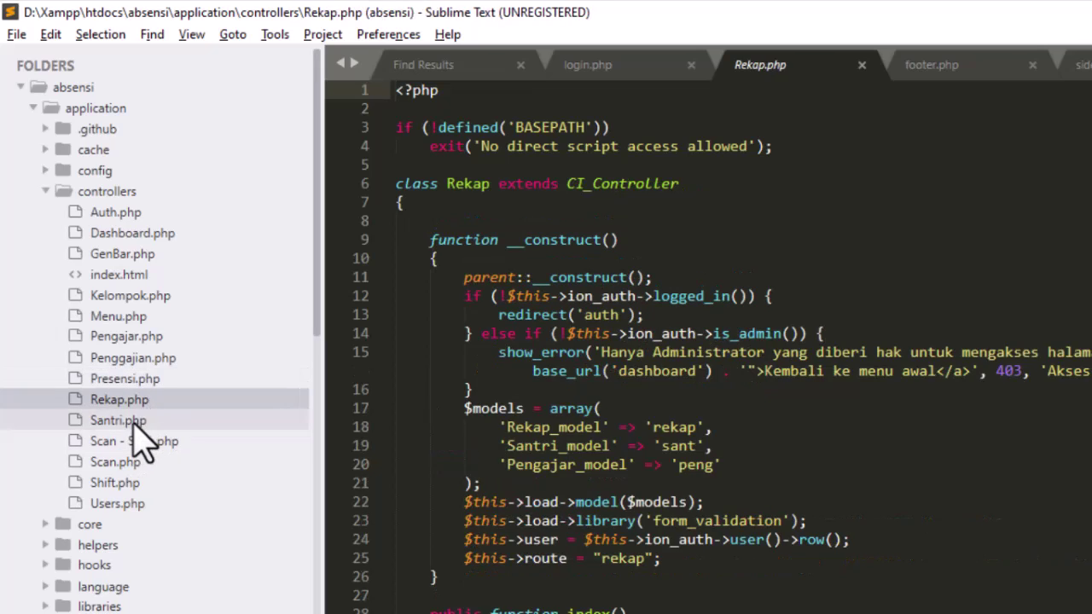
# - Look through the controller files Santri.php, Scan - Salin.php and Users.php
pyautogui.click(133, 422)
pyautogui.scroll(-20, 777, 431)
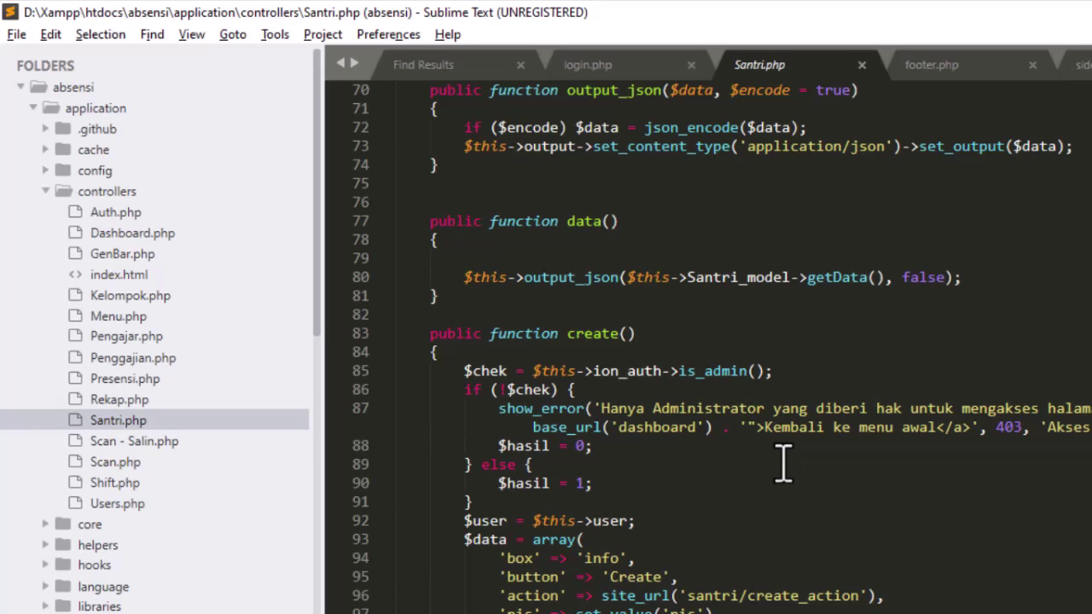
pyautogui.click(161, 445)
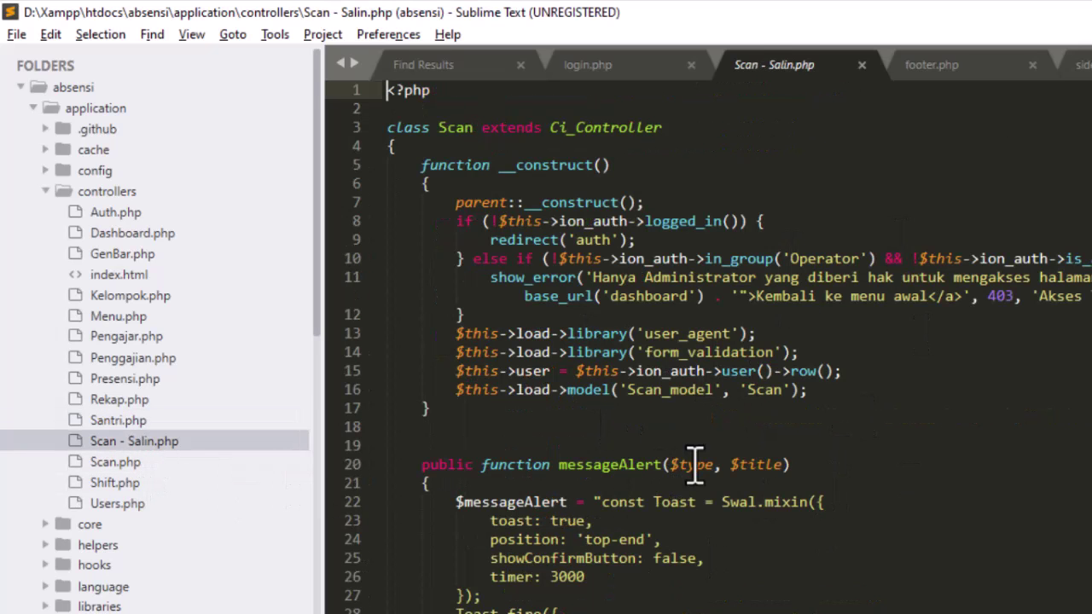
pyautogui.click(143, 510)
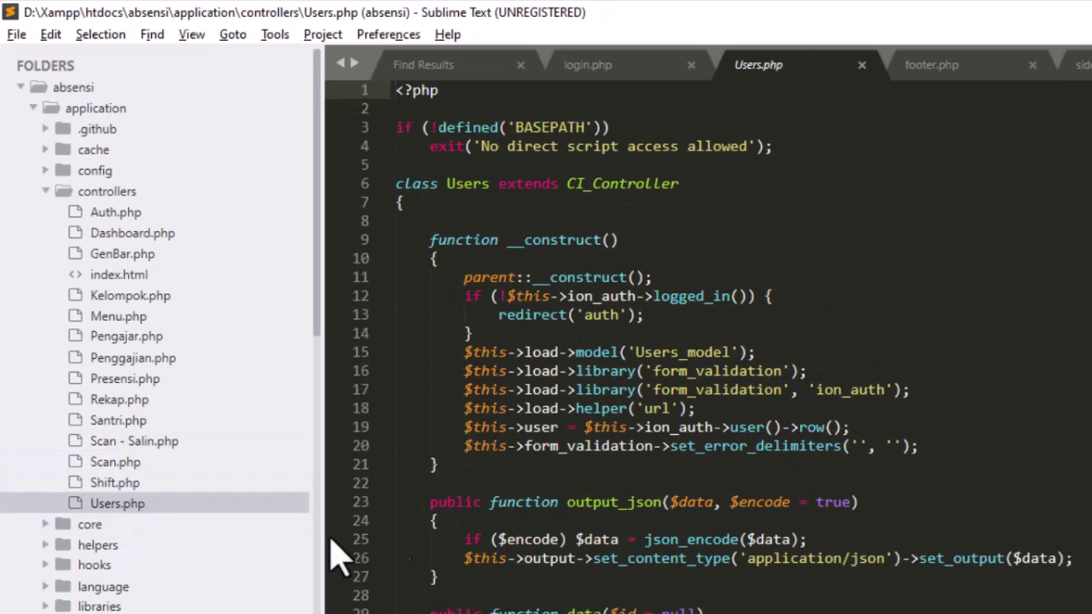
# - Collapse the controllers folder and expand the models folder to look over its files
pyautogui.click(61, 193)
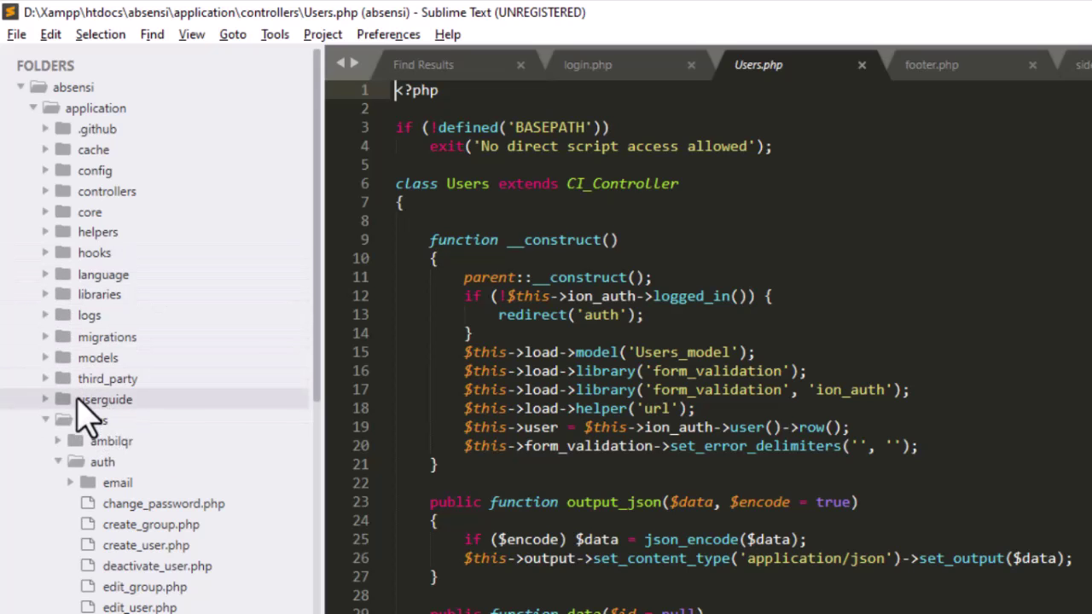
pyautogui.click(102, 358)
pyautogui.scroll(-5, 149, 401)
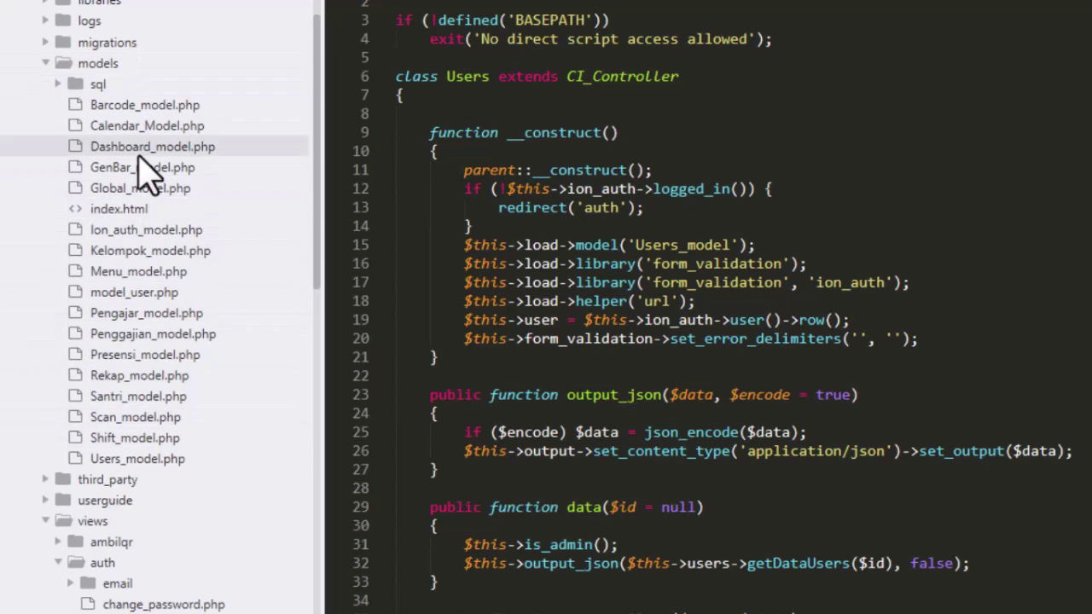
# - Open Barcode_model.php in the models folder and look through its query functions
pyautogui.click(184, 113)
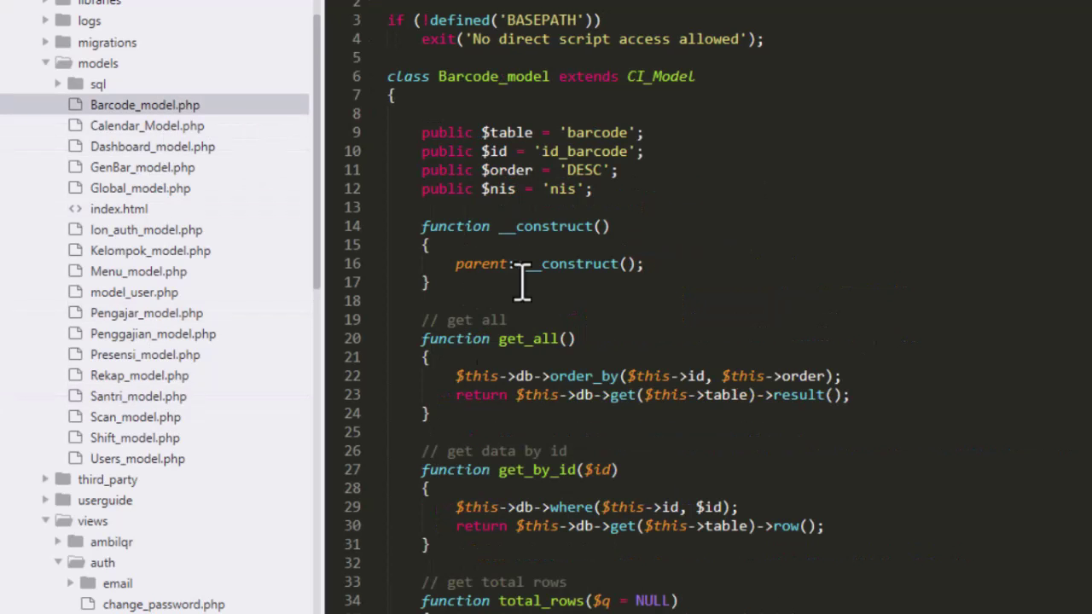
pyautogui.scroll(-10, 569, 326)
pyautogui.scroll(10, 576, 328)
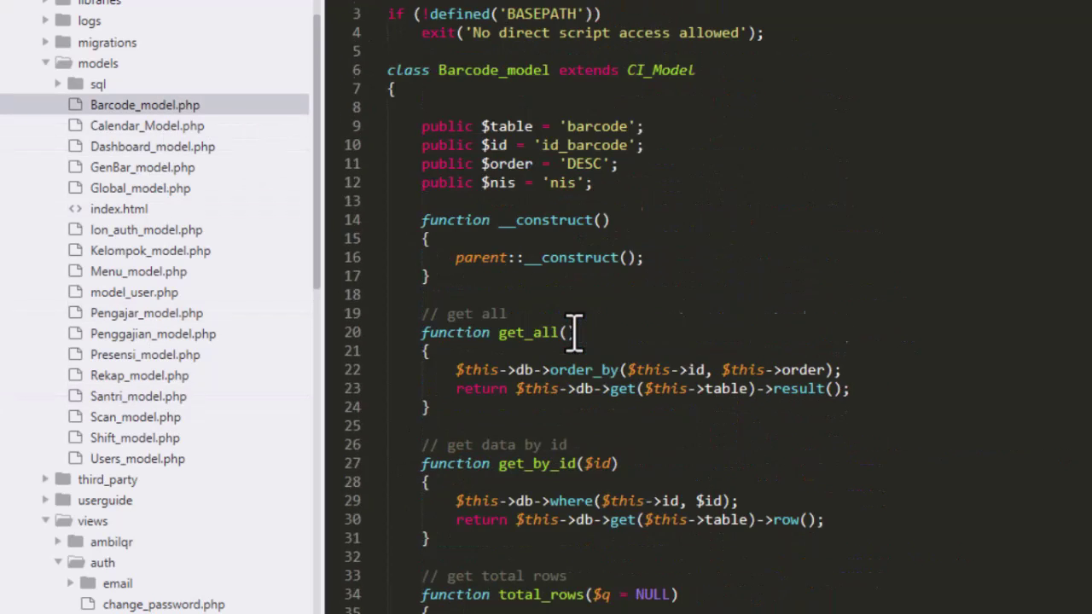
# - Open Dashboard_model.php and look over the remaining model files in the models folder
pyautogui.click(190, 167)
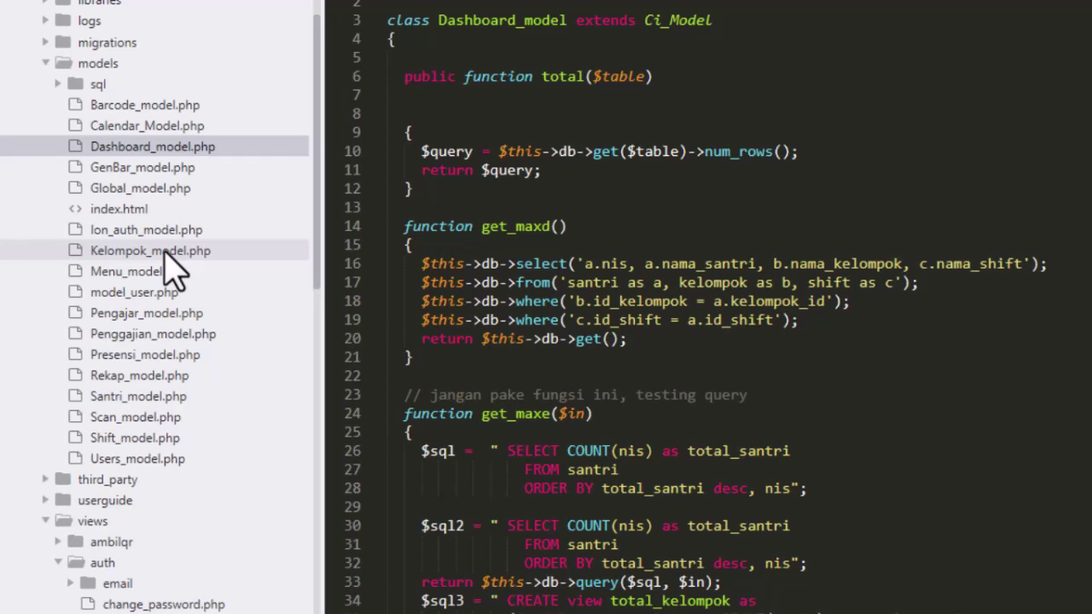
pyautogui.scroll(3, 166, 256)
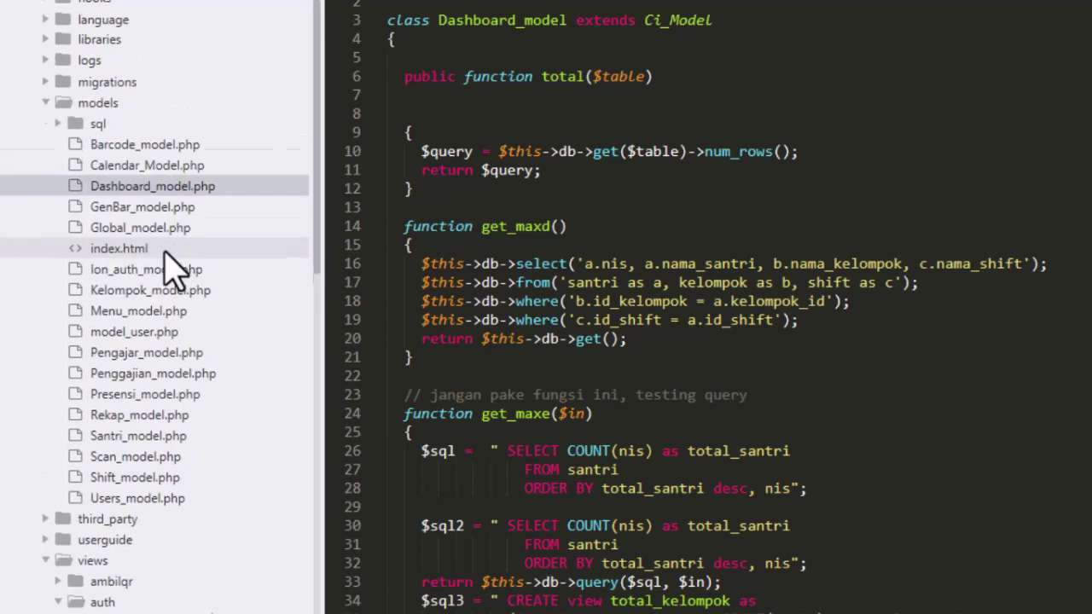
pyautogui.scroll(-3, 162, 365)
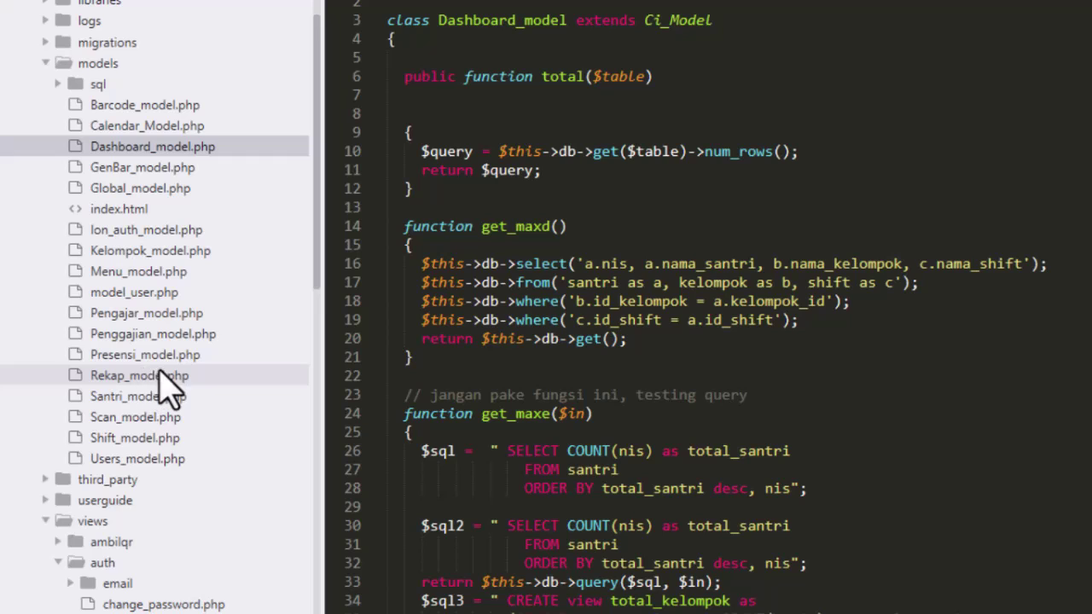
pyautogui.scroll(-1, 182, 401)
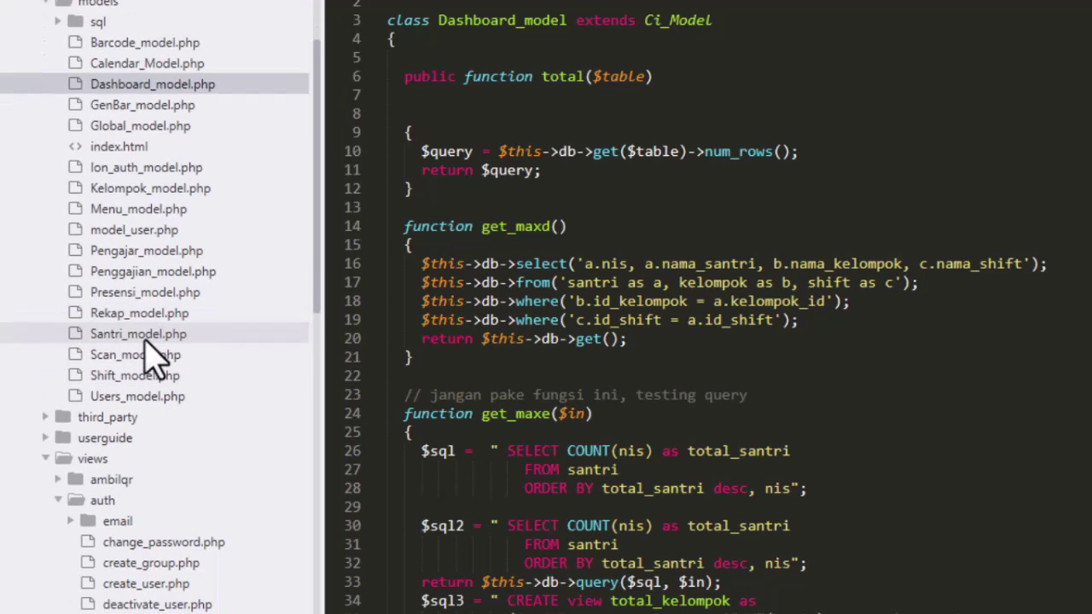
pyautogui.scroll(-1, 158, 438)
pyautogui.scroll(2, 61, 256)
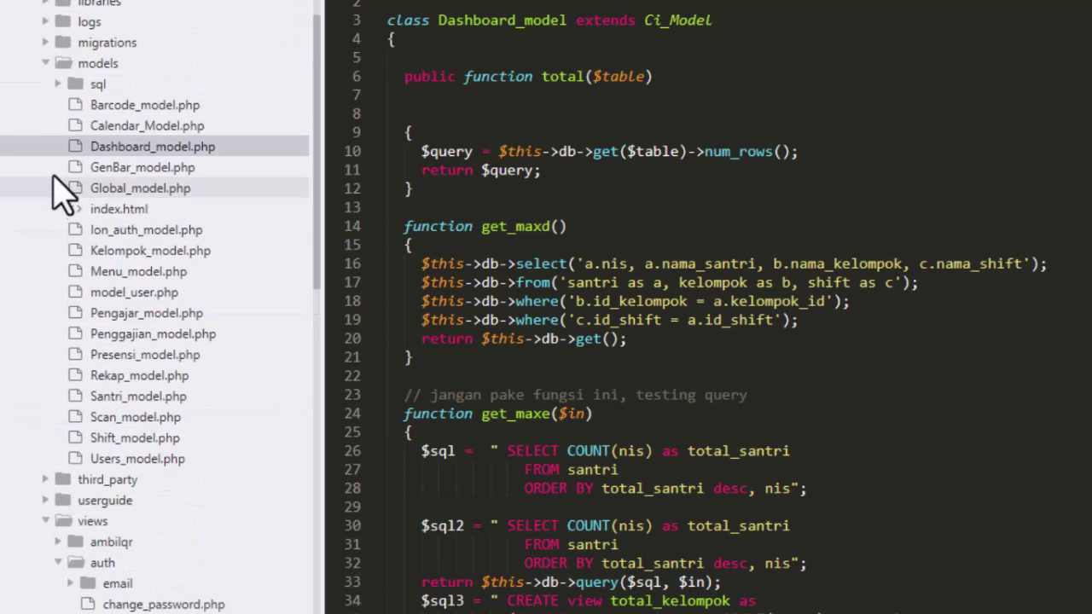
# - Collapse the models folder and the auth subfolder of views to look over the view folders
pyautogui.click(48, 63)
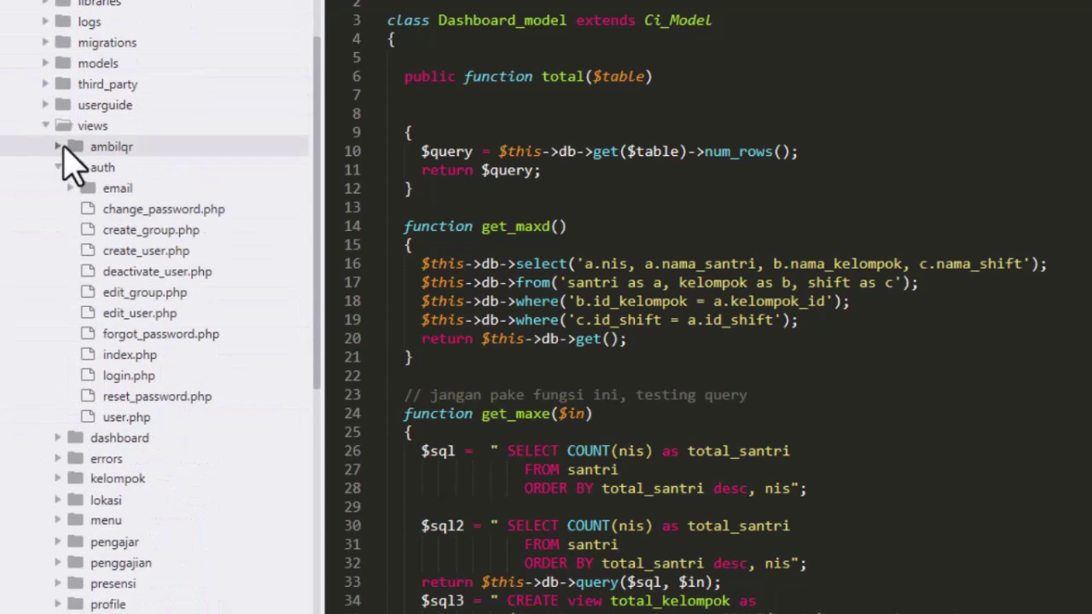
pyautogui.click(46, 126)
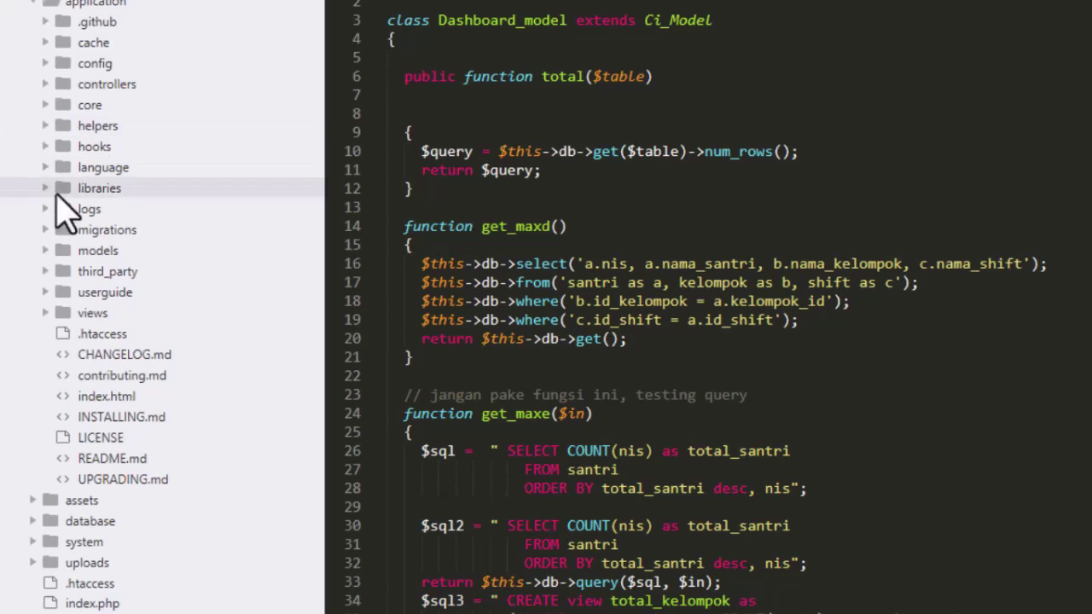
pyautogui.click(44, 313)
pyautogui.scroll(-3, 132, 358)
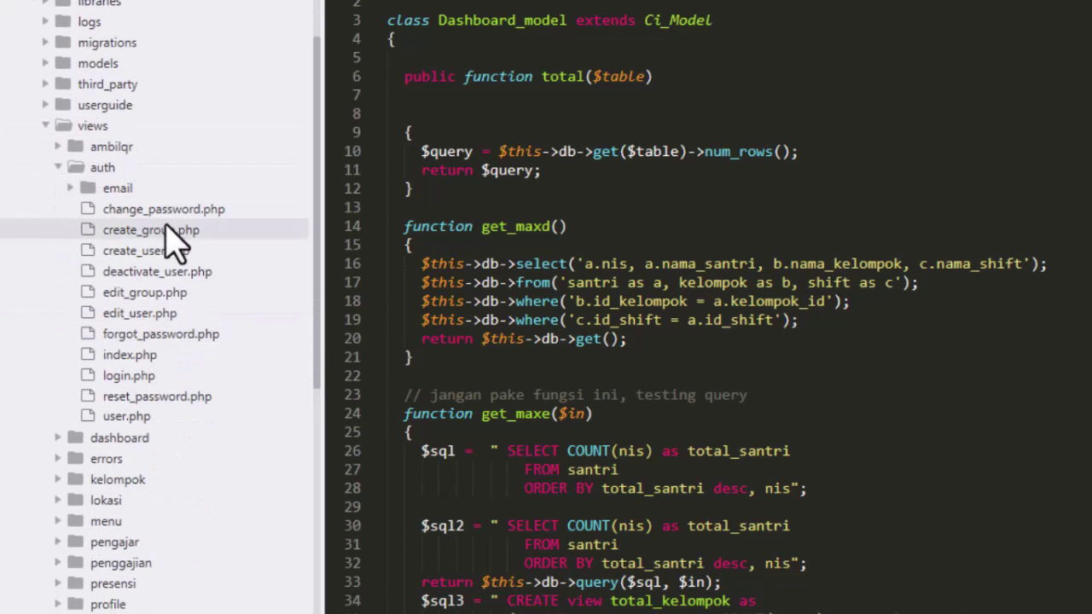
pyautogui.click(59, 167)
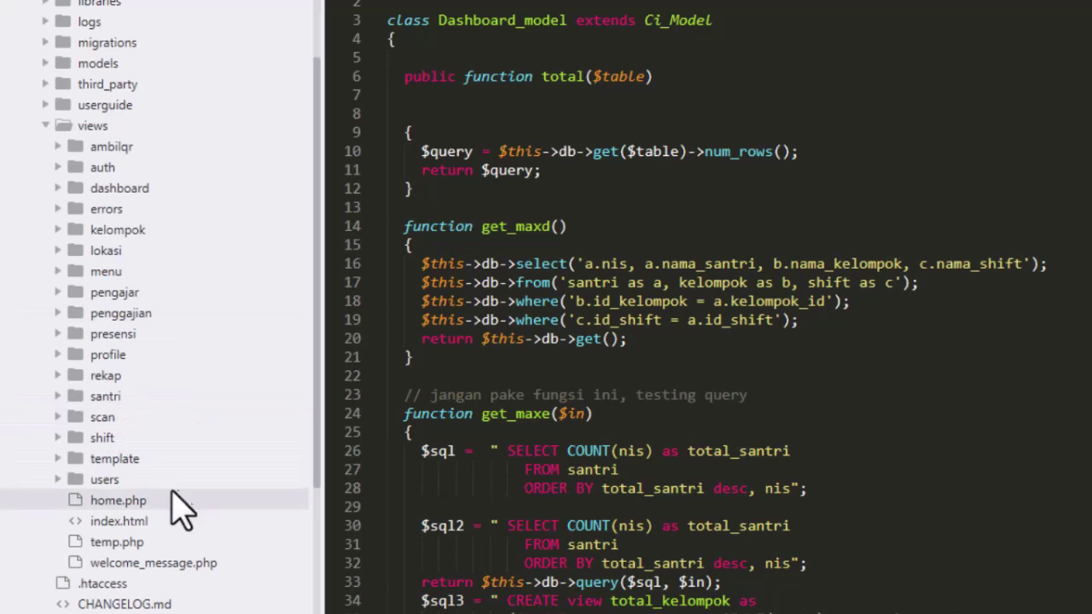
# - Expand the template folder in views and look at footer.php, header.php and sidebar.php
pyautogui.click(137, 458)
pyautogui.scroll(-3, 158, 448)
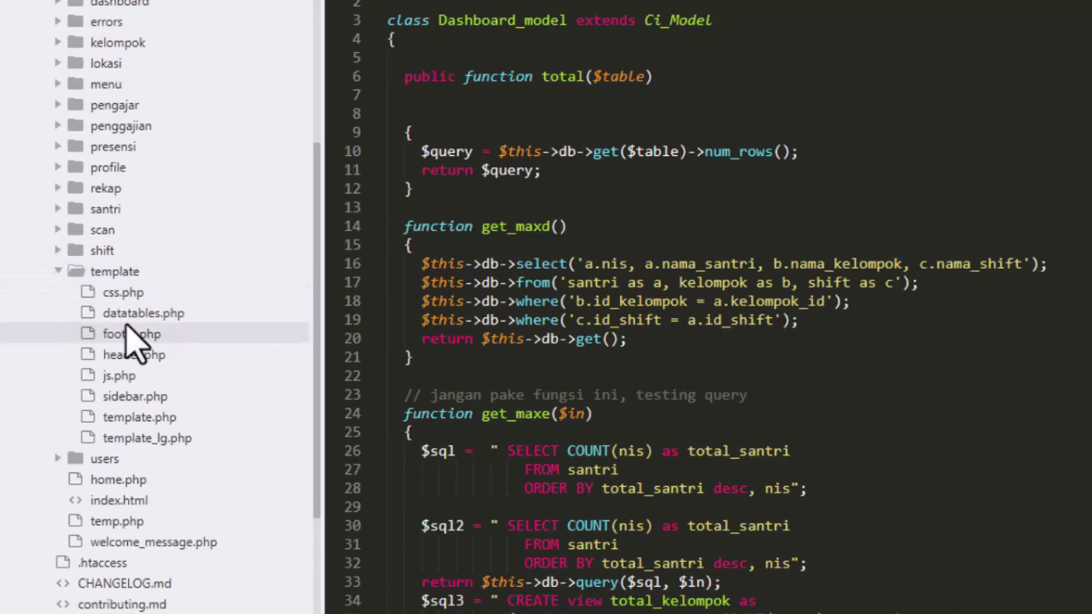
pyautogui.click(170, 336)
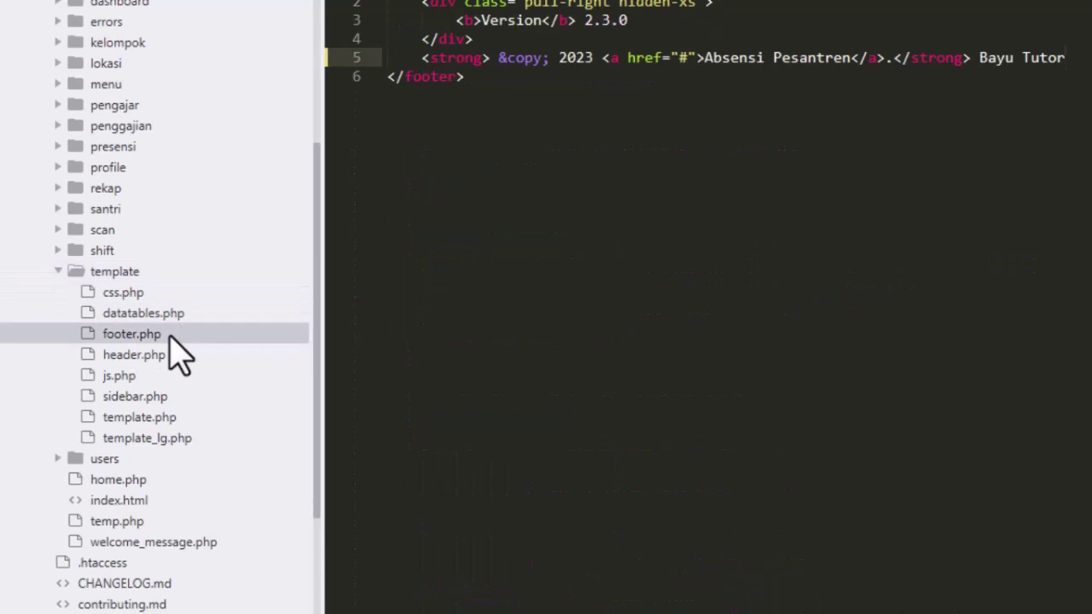
pyautogui.click(145, 358)
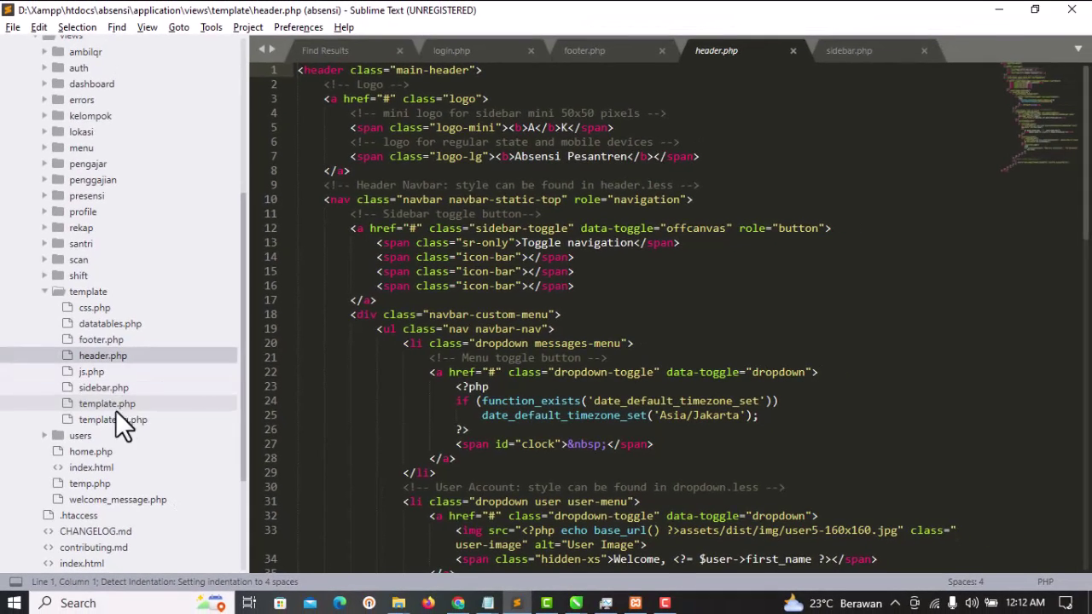
pyautogui.click(110, 389)
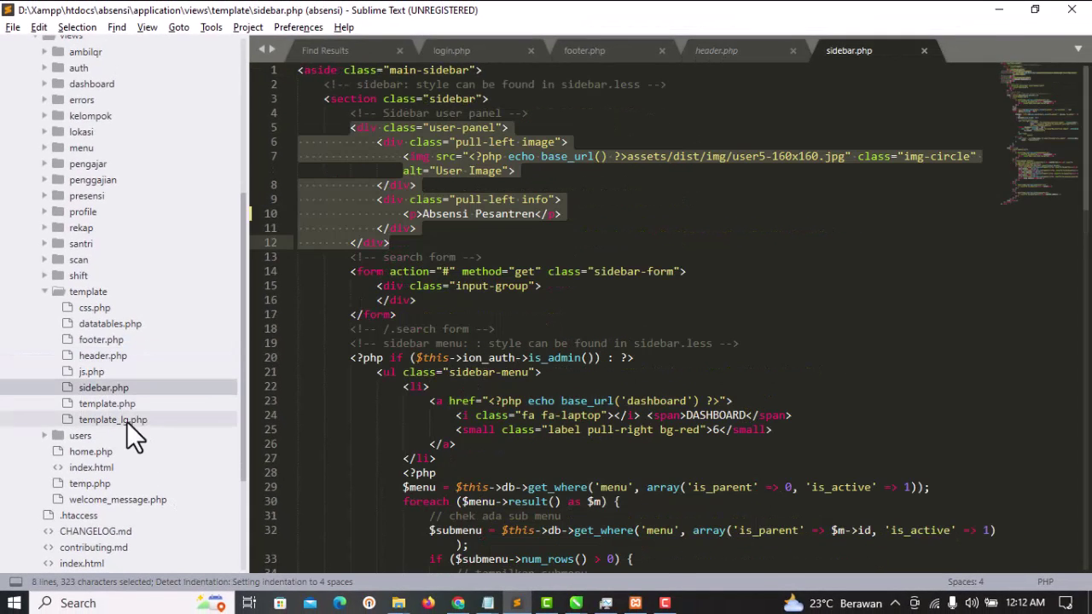
# - Open template.php and examine its layout markup and clock script down to the end of the file
pyautogui.click(109, 407)
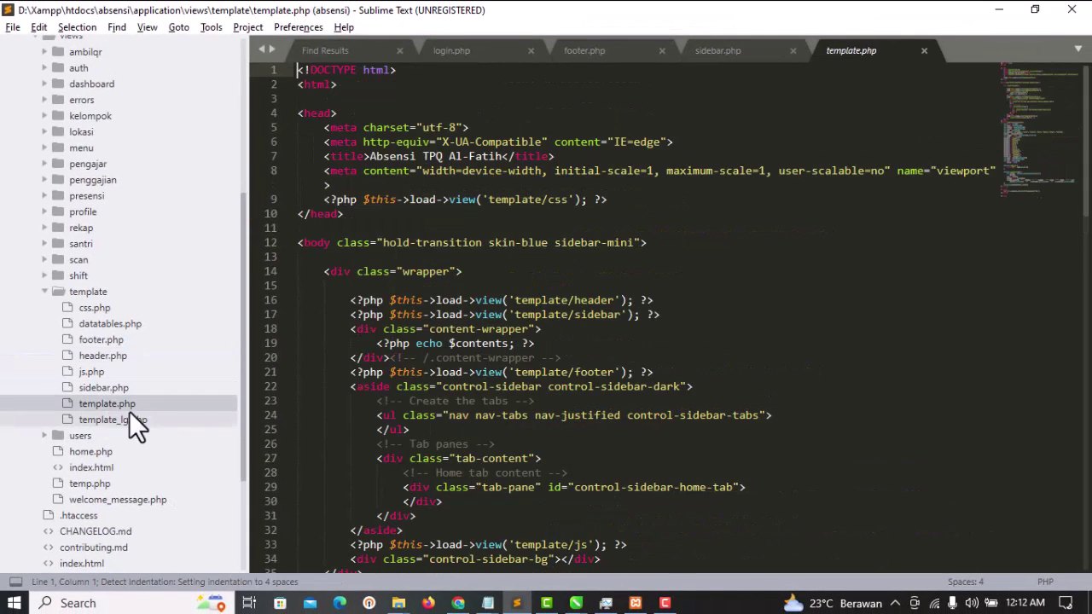
pyautogui.scroll(-15, 463, 358)
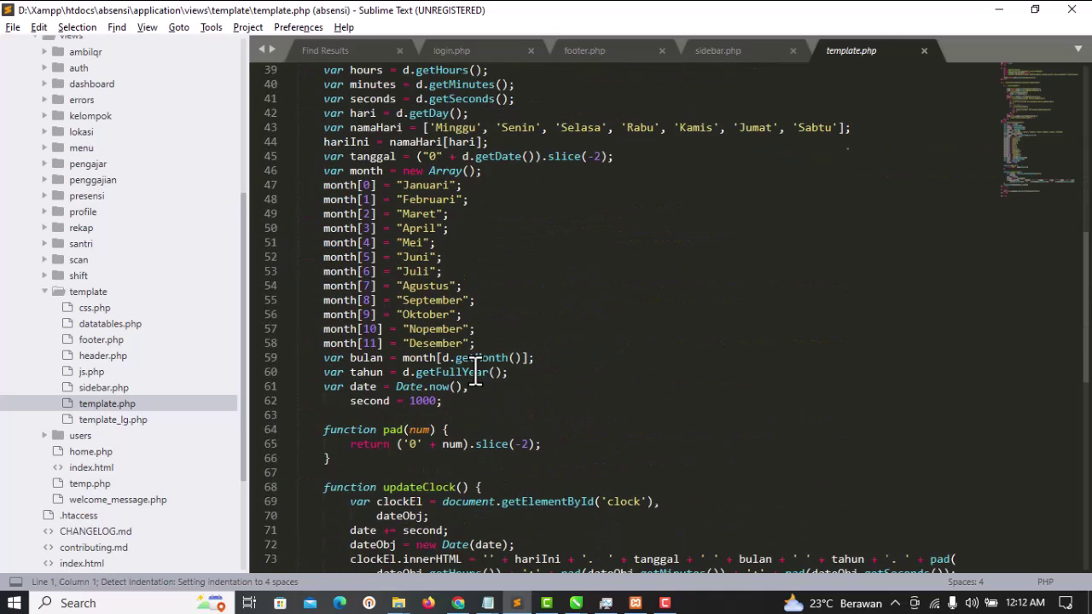
pyautogui.moveTo(479, 371)
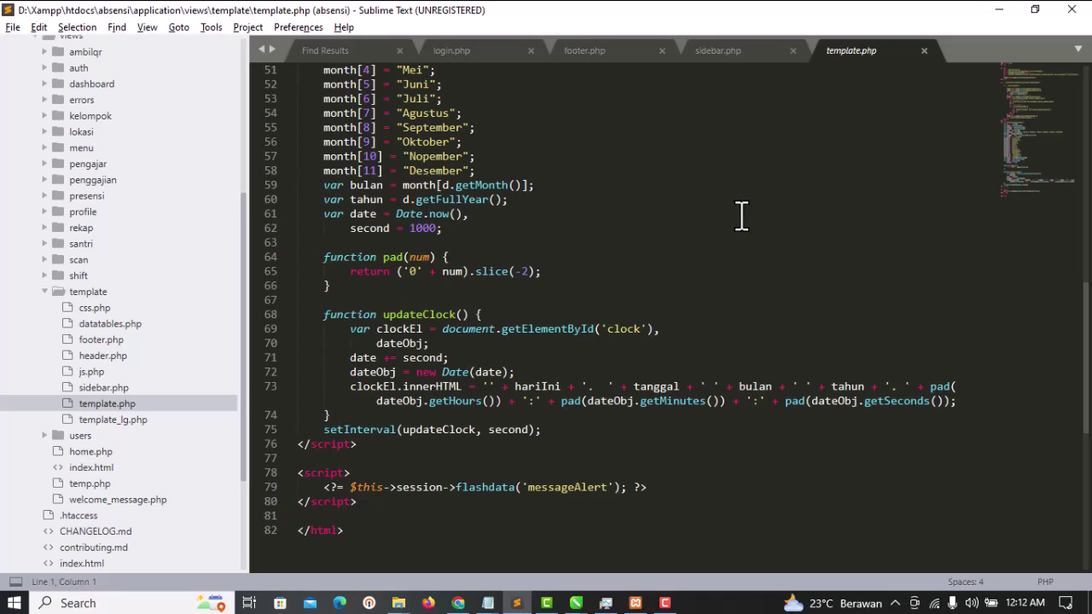
# - Switch to the XAMPP Control Panel, check the module status, highlight the XAMPP version in the log, and minimize the window
pyautogui.click(636, 601)
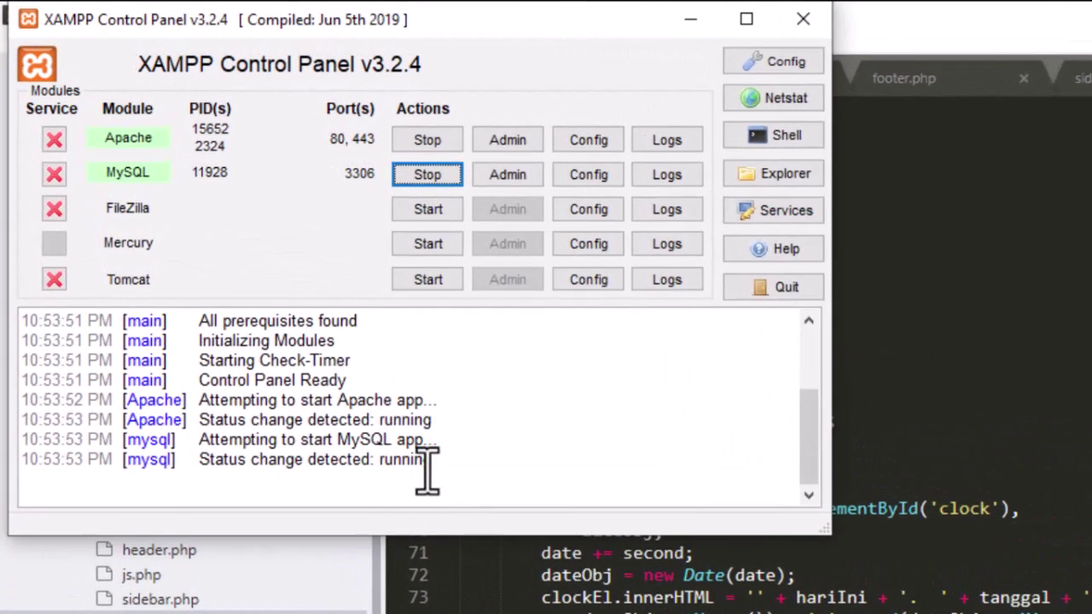
pyautogui.scroll(3, 276, 300)
pyautogui.moveTo(372, 359); pyautogui.dragTo(202, 341)
pyautogui.press('Right')
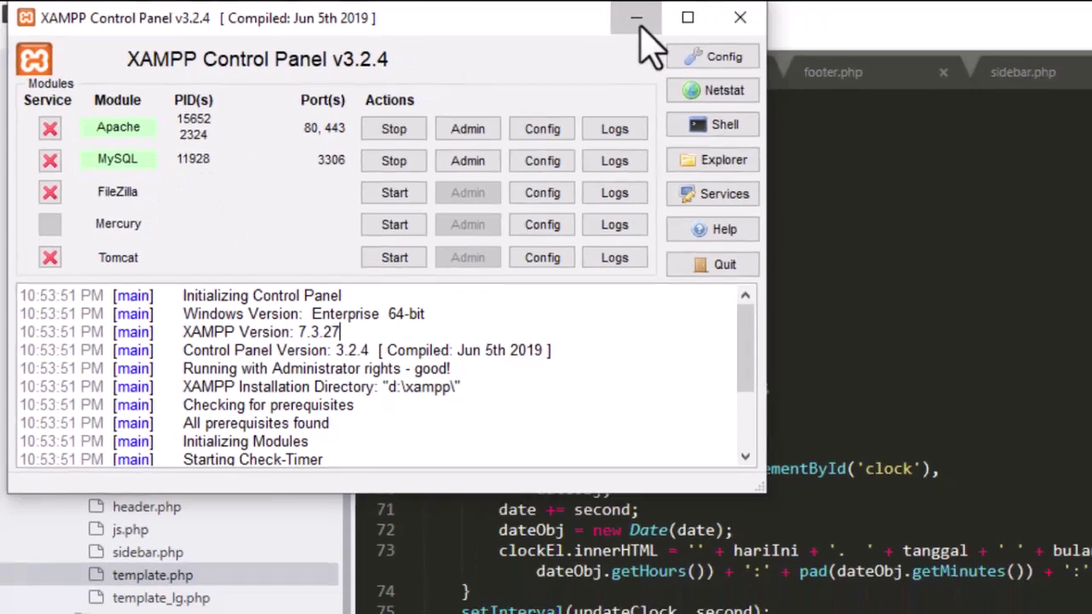
pyautogui.click(691, 19)
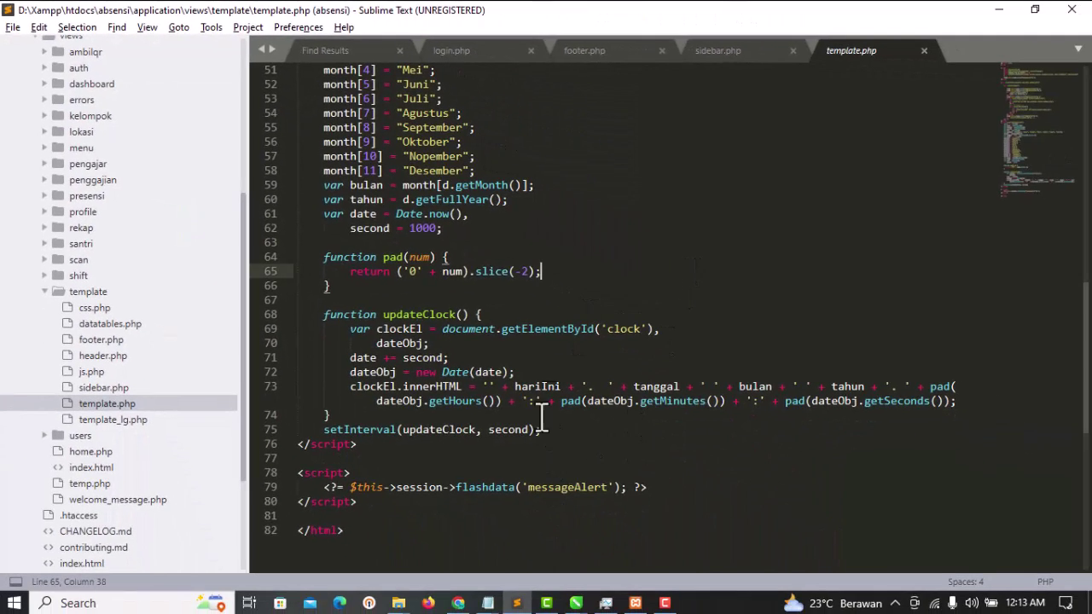
# - Switch to Chrome, open phpMyAdmin from localhost in a new tab, and bring up the form for creating a database
pyautogui.click(459, 601)
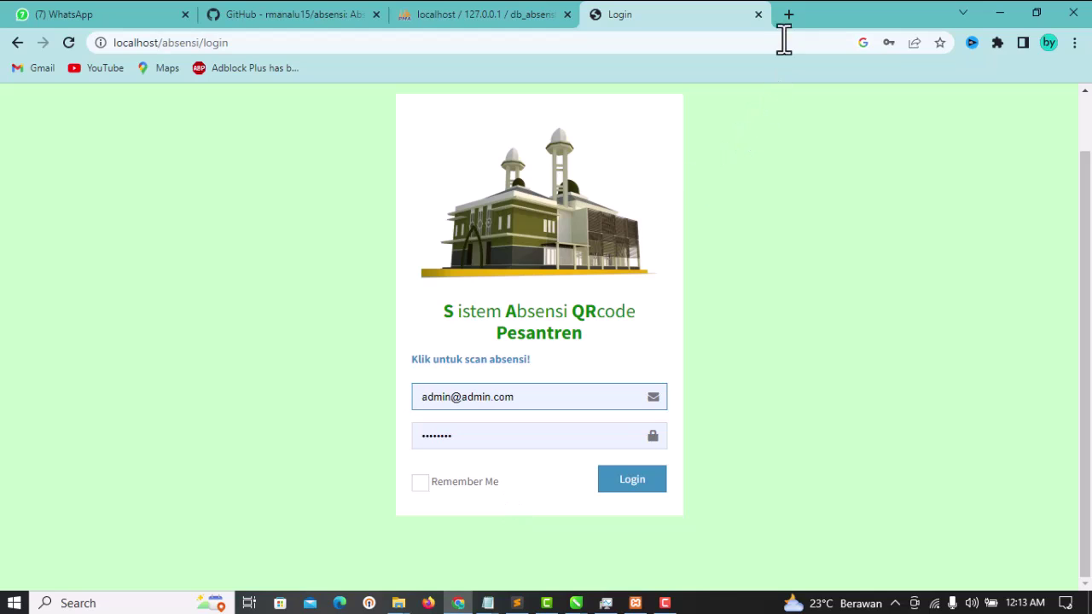
pyautogui.click(788, 15)
pyautogui.click(534, 42)
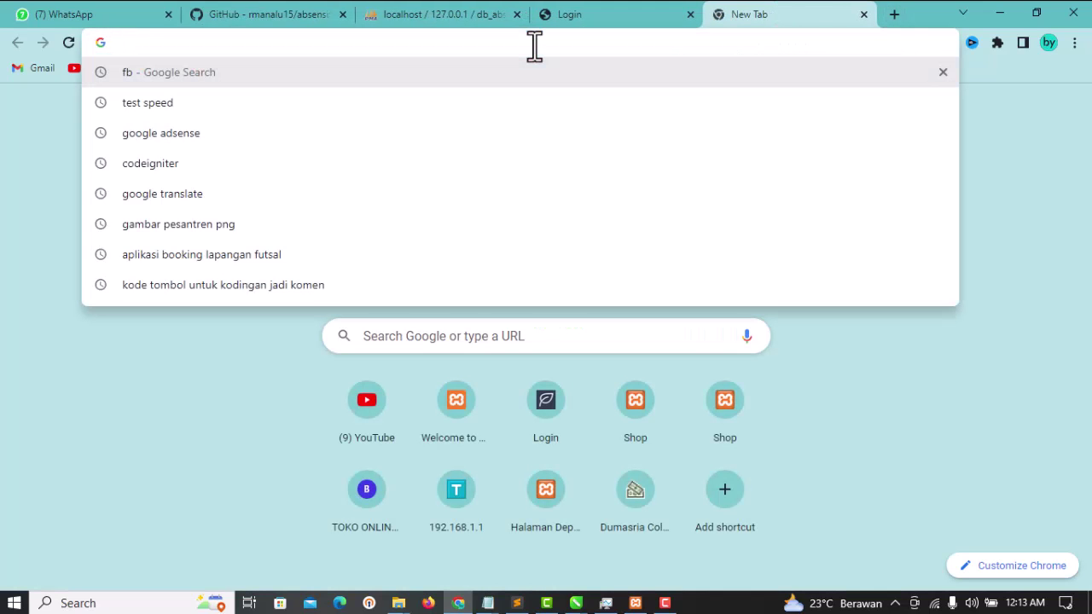
pyautogui.write('localhost')
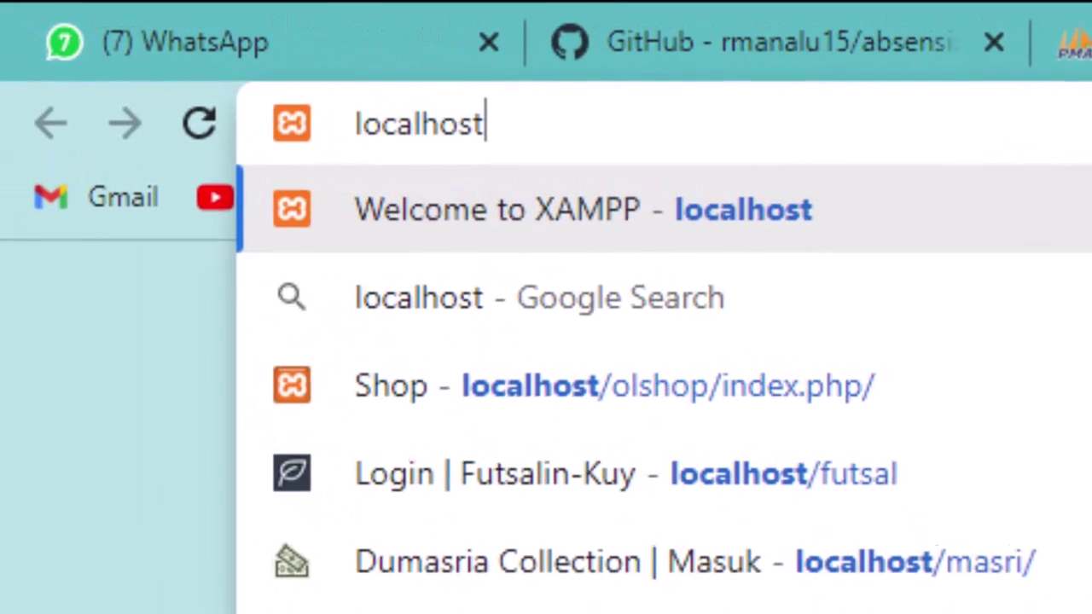
pyautogui.press('Return')
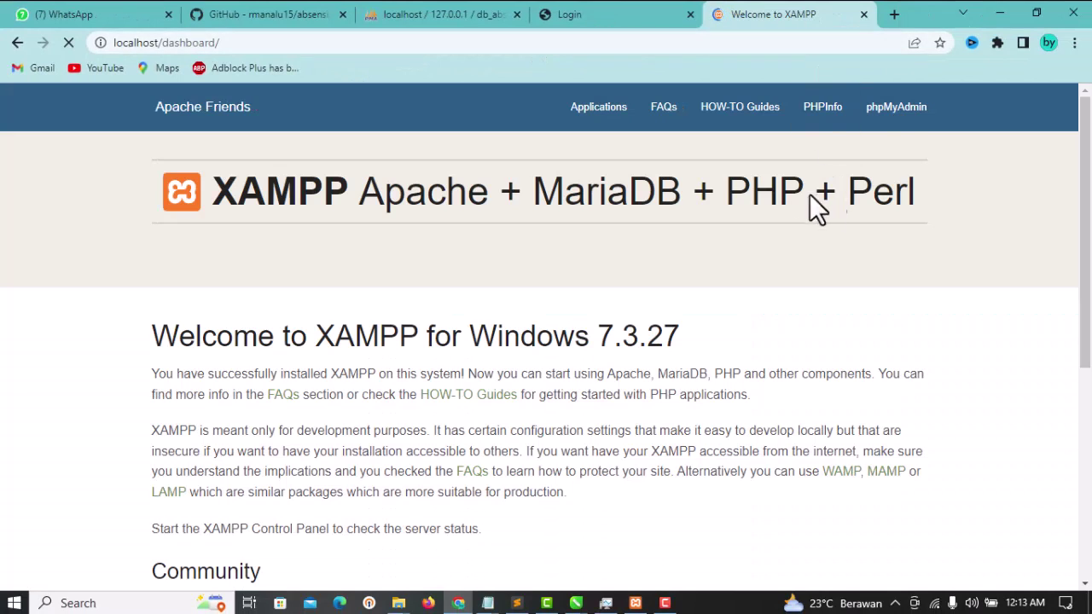
pyautogui.click(887, 119)
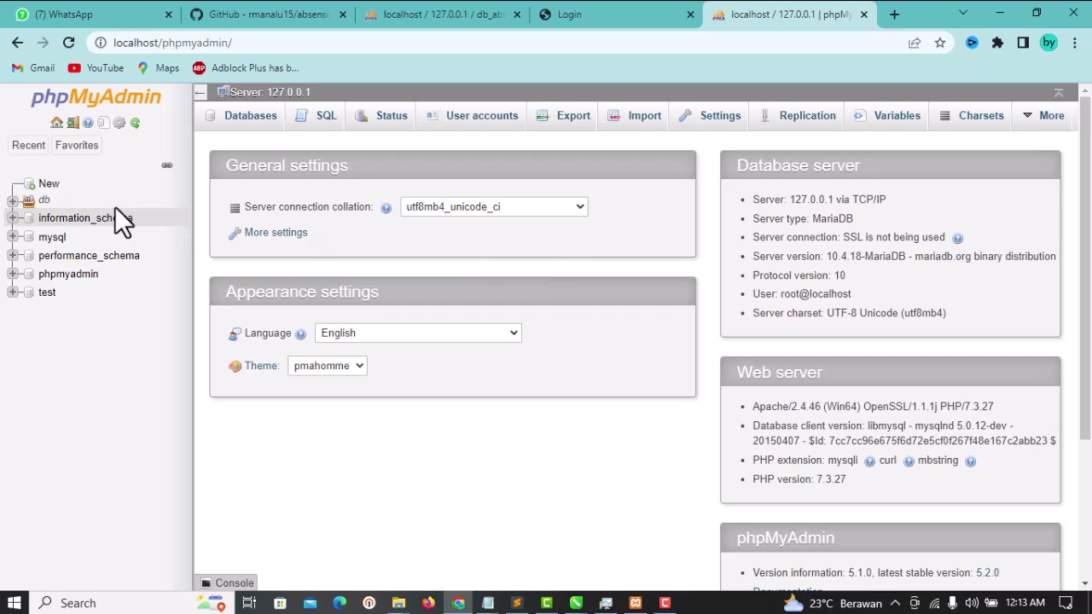
pyautogui.click(53, 188)
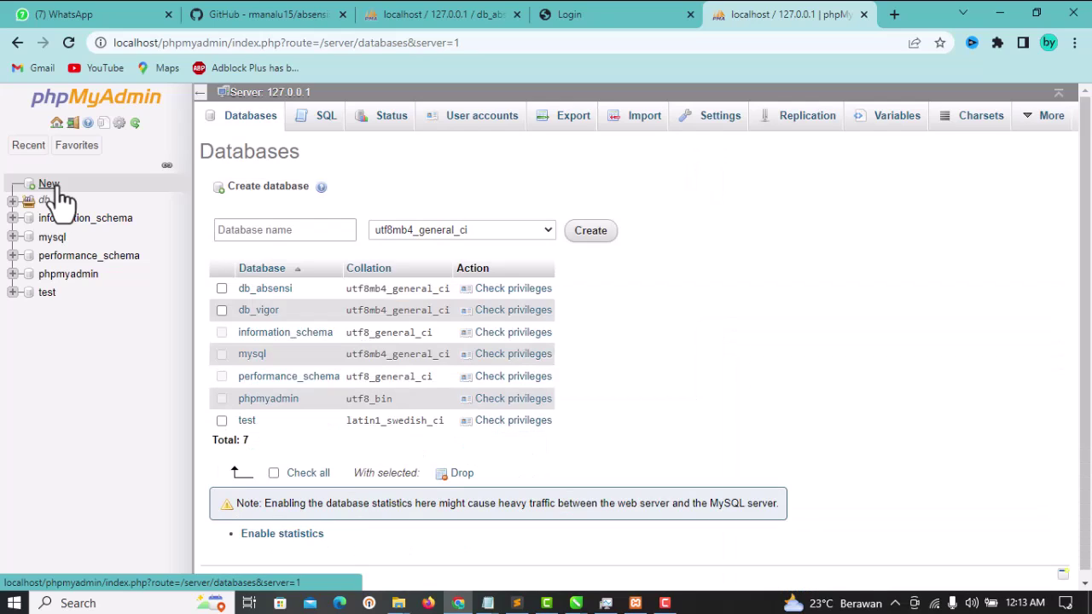
pyautogui.click(303, 230)
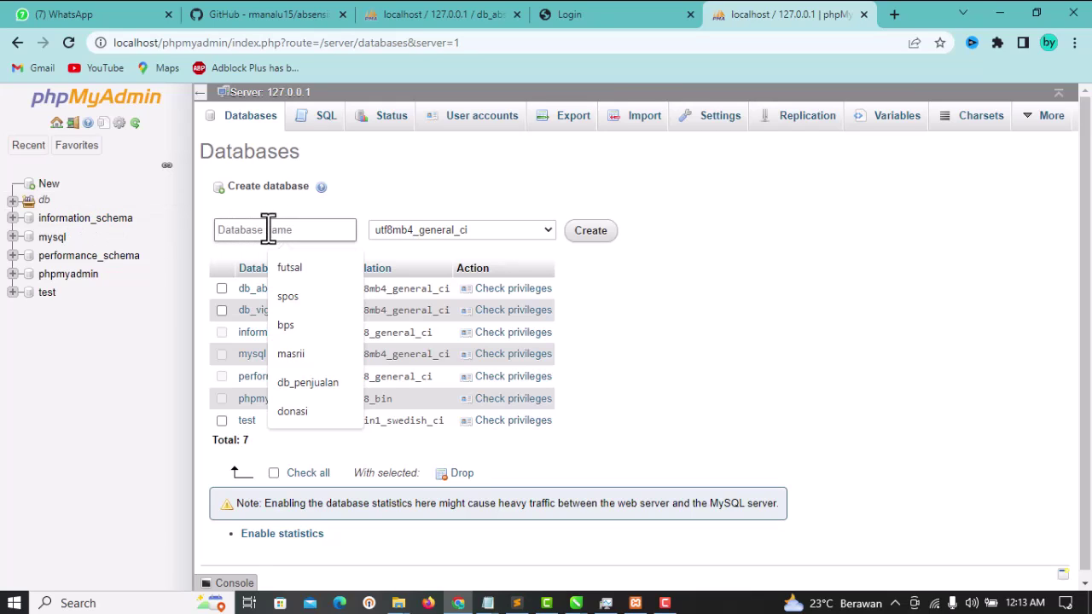
# - Open the server's import page and browse for the file to import in the htdocs folder of D:\Xampp
pyautogui.click(639, 121)
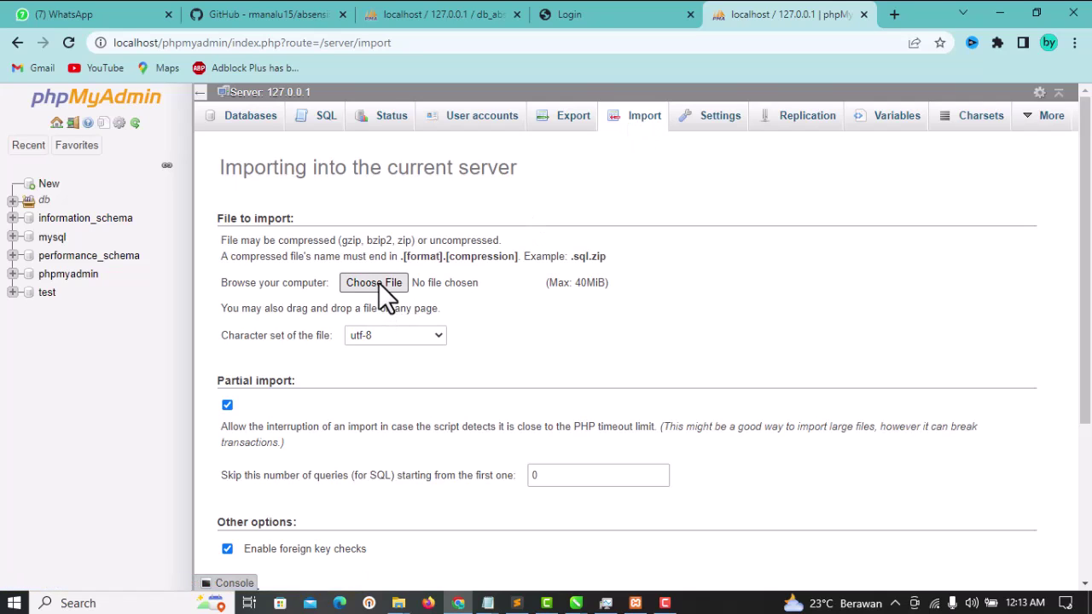
pyautogui.click(378, 283)
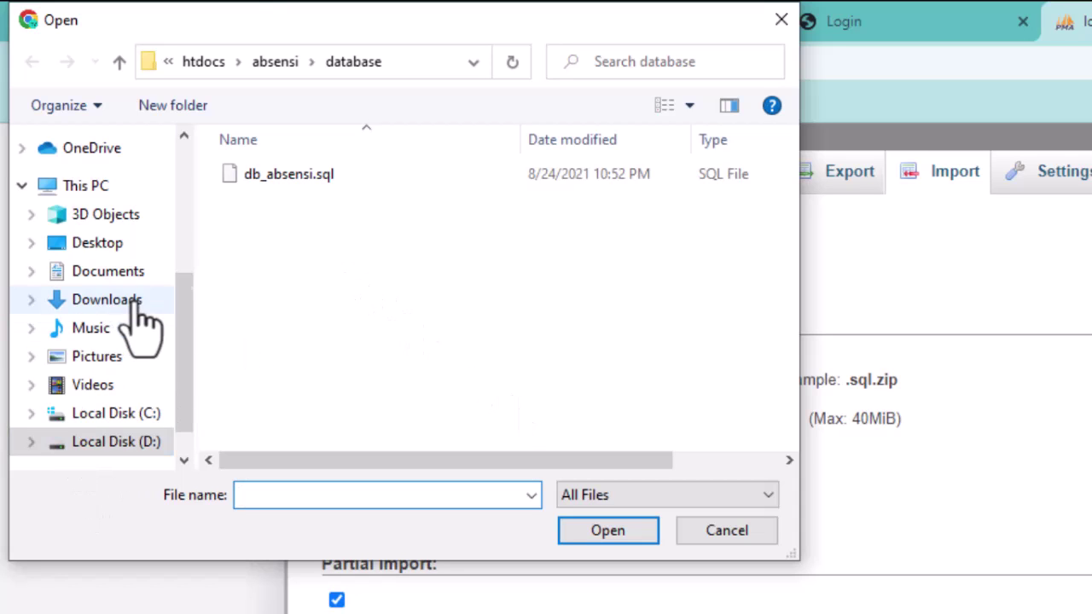
pyautogui.scroll(-1, 134, 316)
pyautogui.click(129, 411)
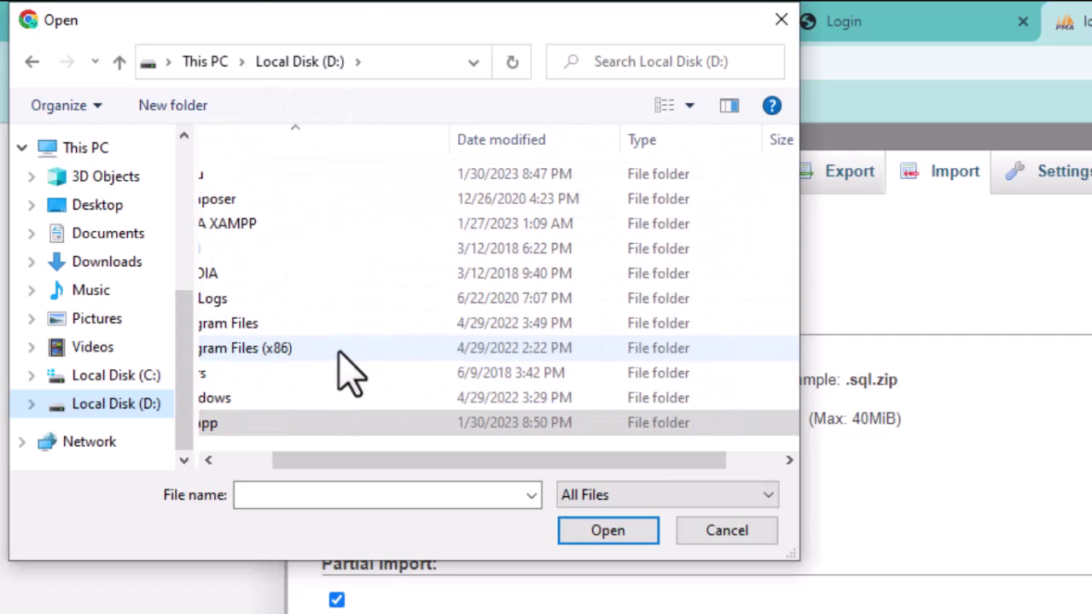
pyautogui.doubleClick(307, 426)
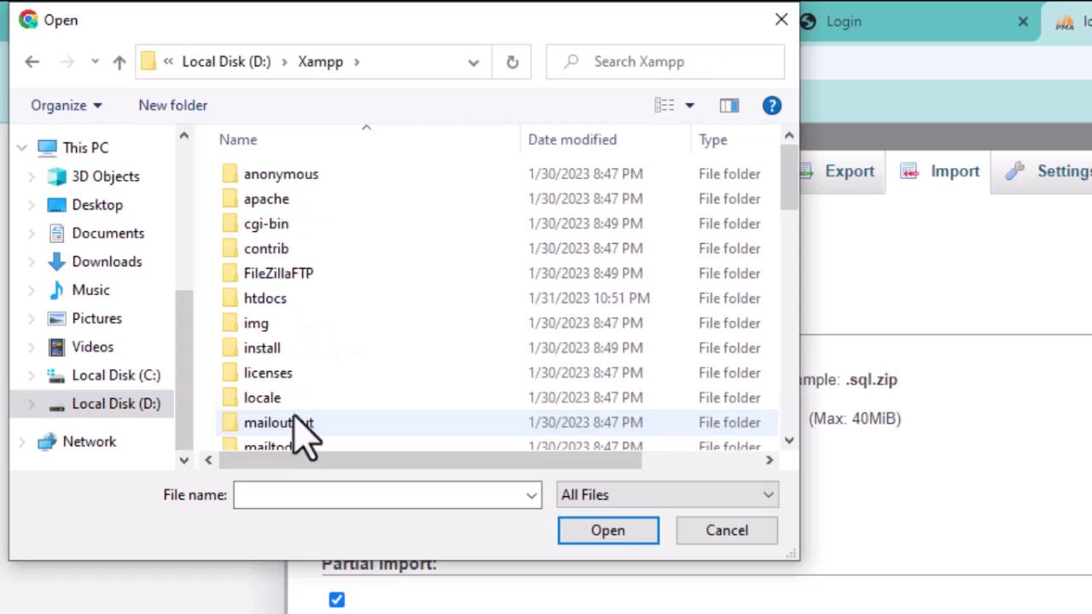
pyautogui.doubleClick(325, 298)
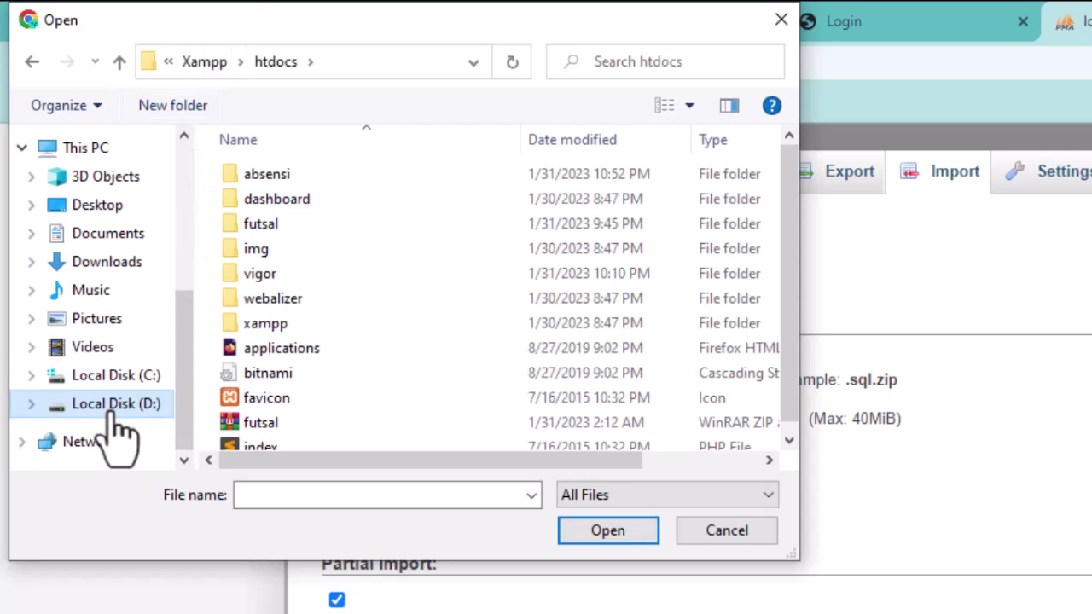
# - Choose db_absensi.sql from the htdocs\absensi\database folder under Xampp as the file to import
pyautogui.click(205, 63)
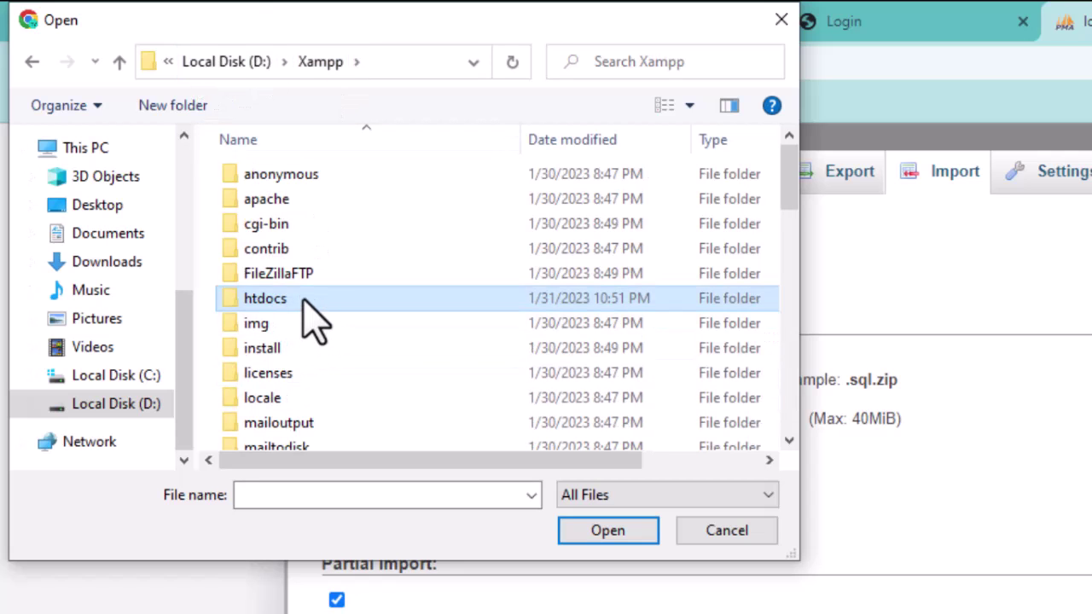
pyautogui.doubleClick(312, 320)
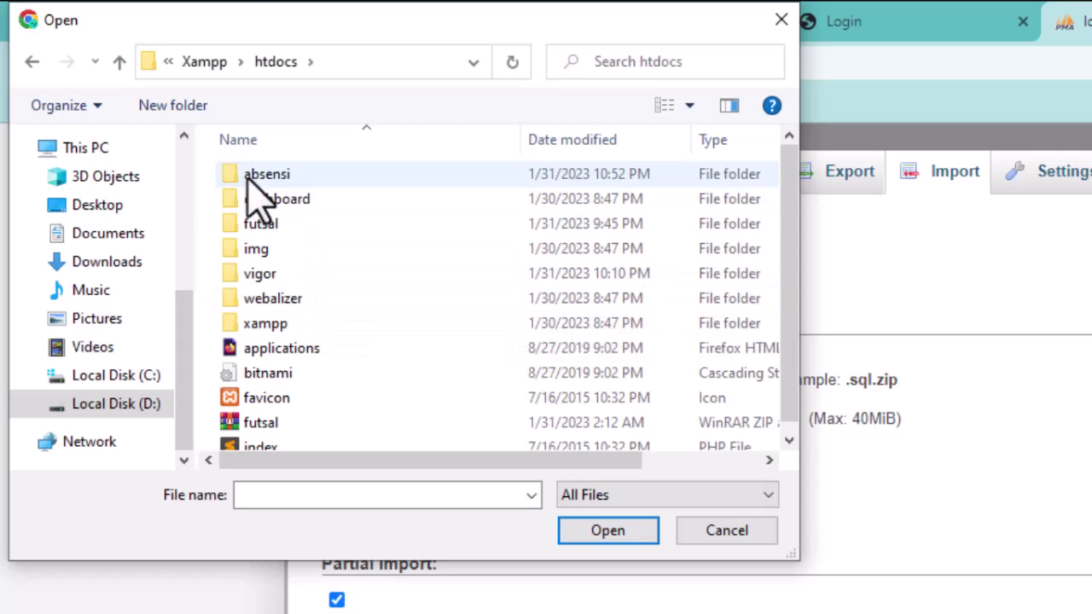
pyautogui.doubleClick(282, 177)
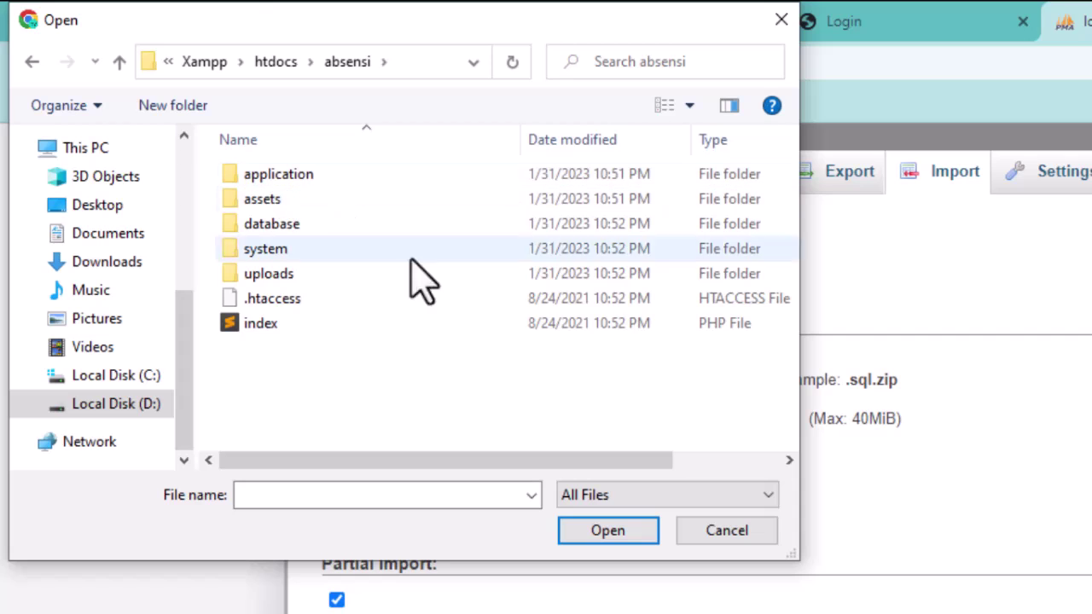
pyautogui.doubleClick(321, 227)
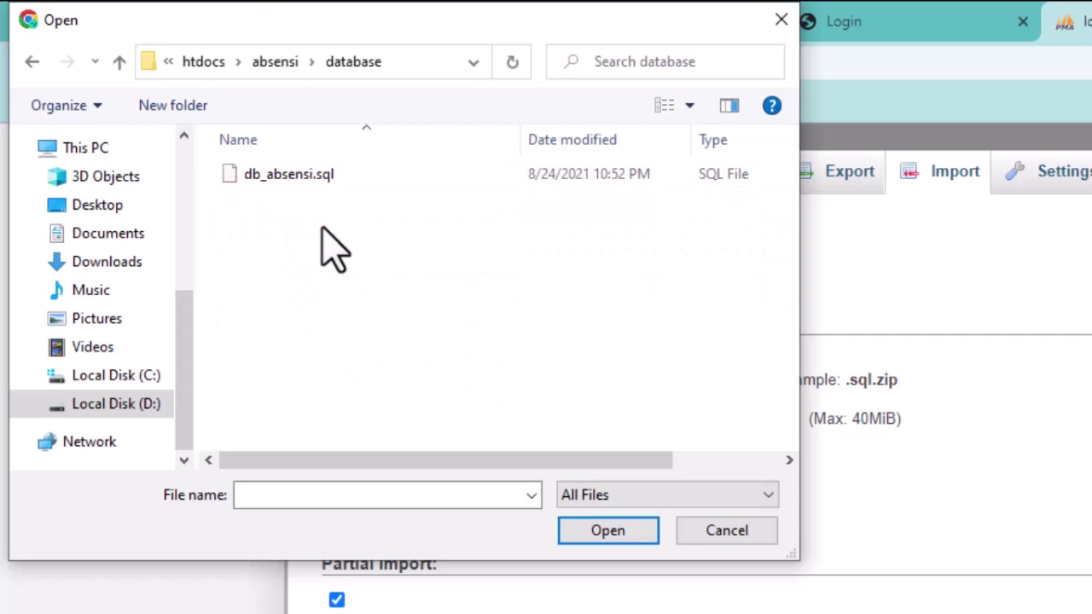
pyautogui.click(286, 176)
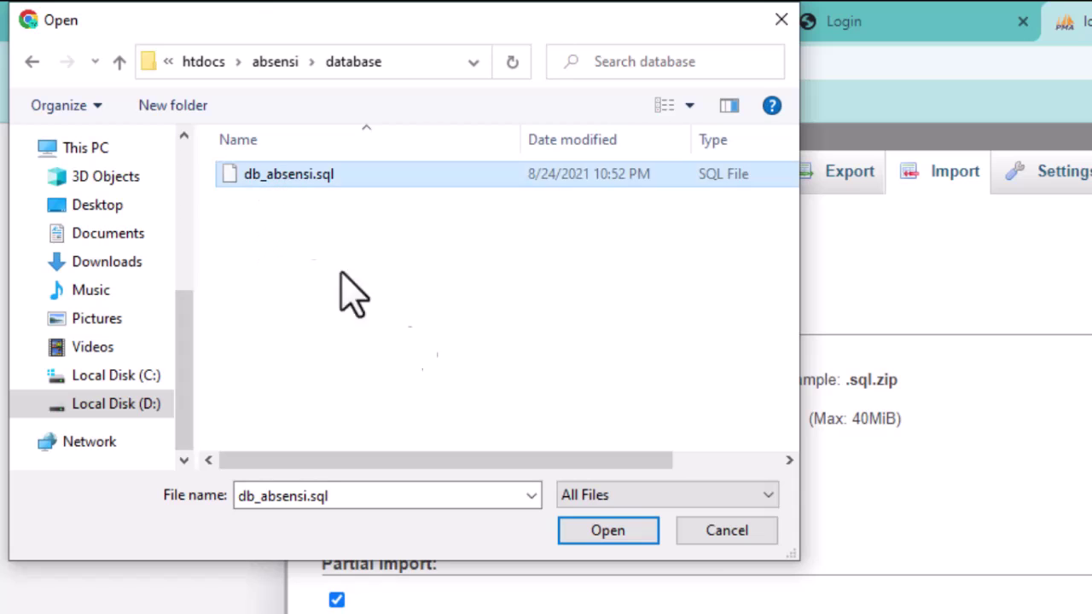
pyautogui.click(604, 532)
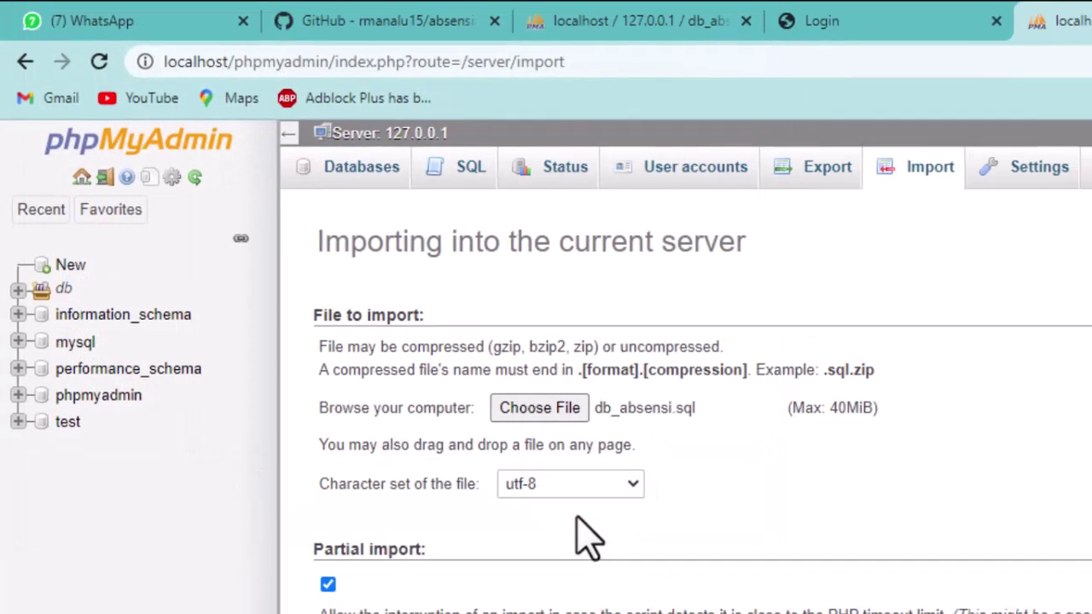
# - Review the partial import, foreign key and SQL format options down to the end of the import page
pyautogui.scroll(-5, 588, 537)
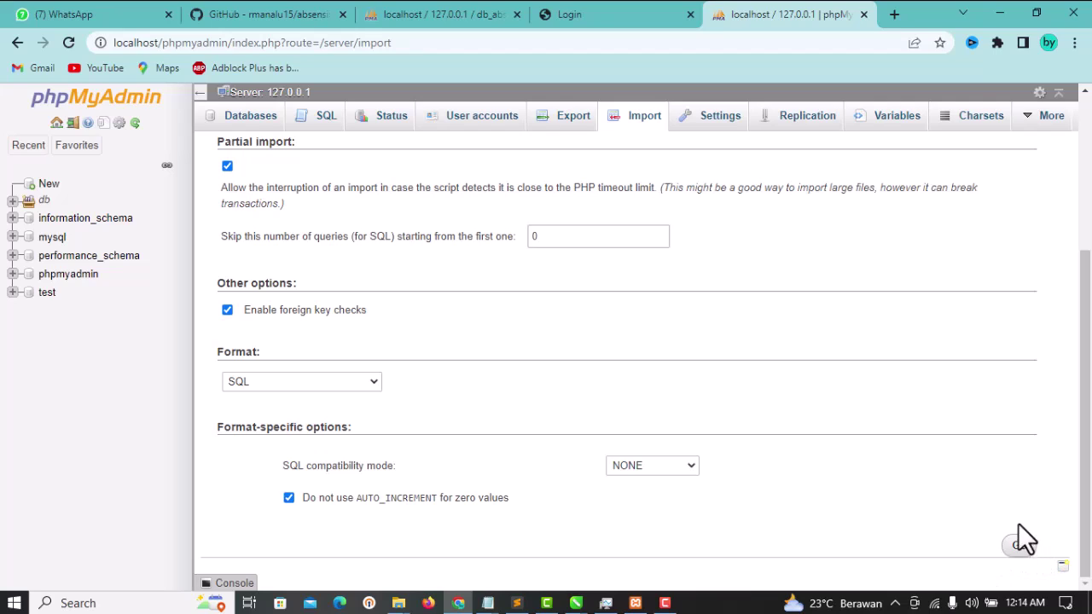
pyautogui.click(1015, 550)
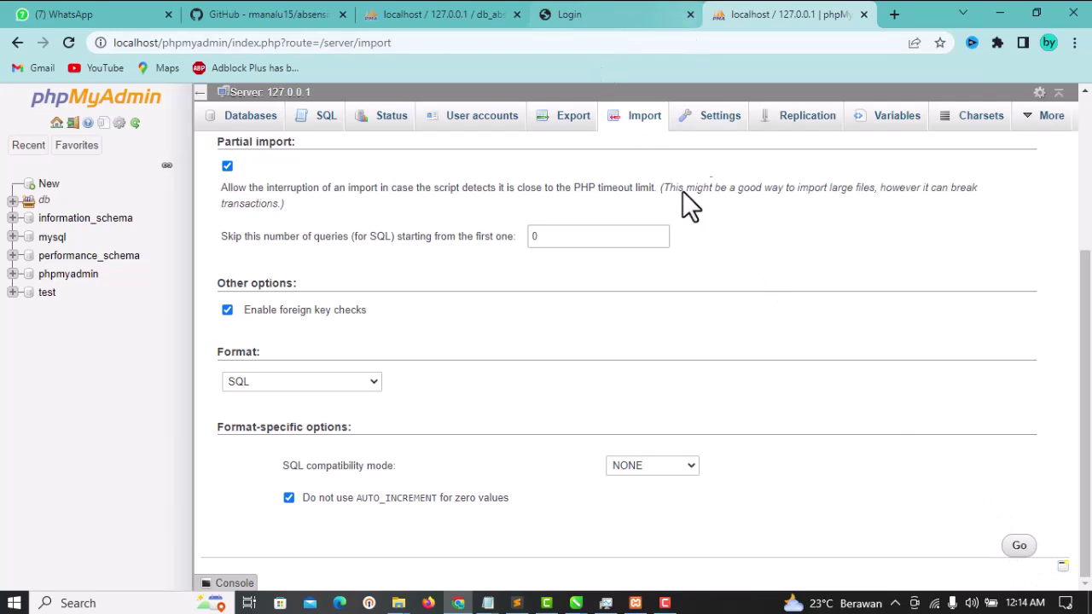
pyautogui.scroll(2, 555, 362)
pyautogui.scroll(1, 552, 348)
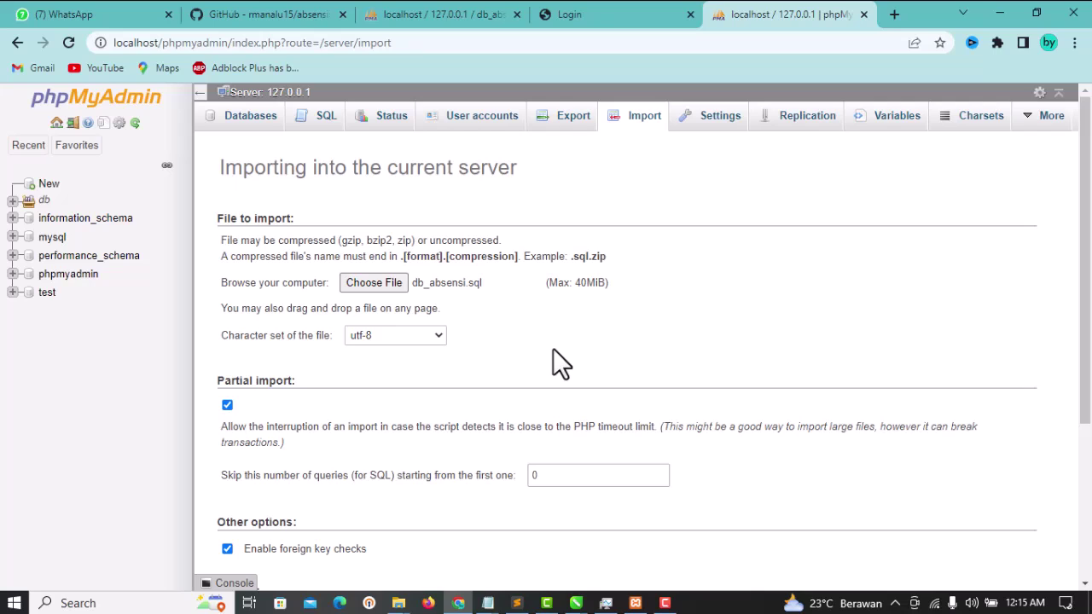
# - Expand the db group, open the db_absensi database and look through its list of tables
pyautogui.click(22, 203)
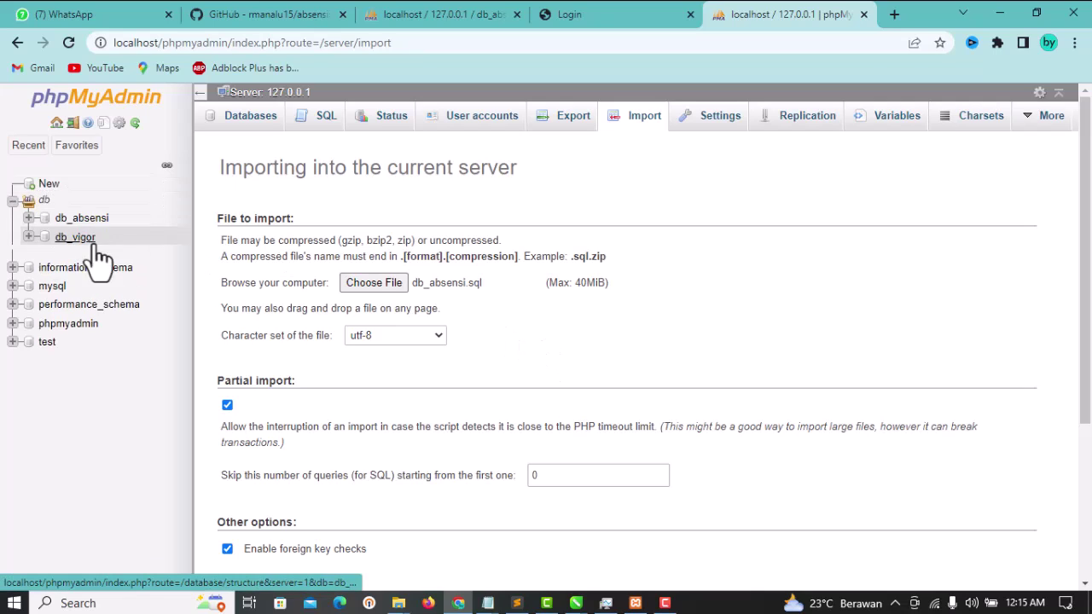
pyautogui.click(87, 219)
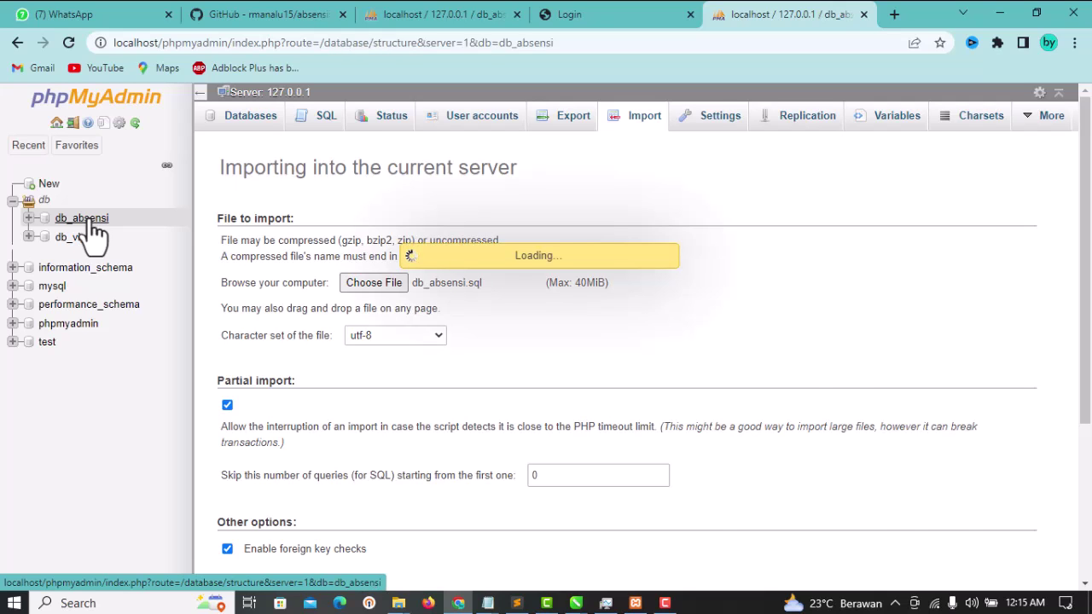
pyautogui.scroll(-3, 527, 341)
pyautogui.scroll(3, 529, 349)
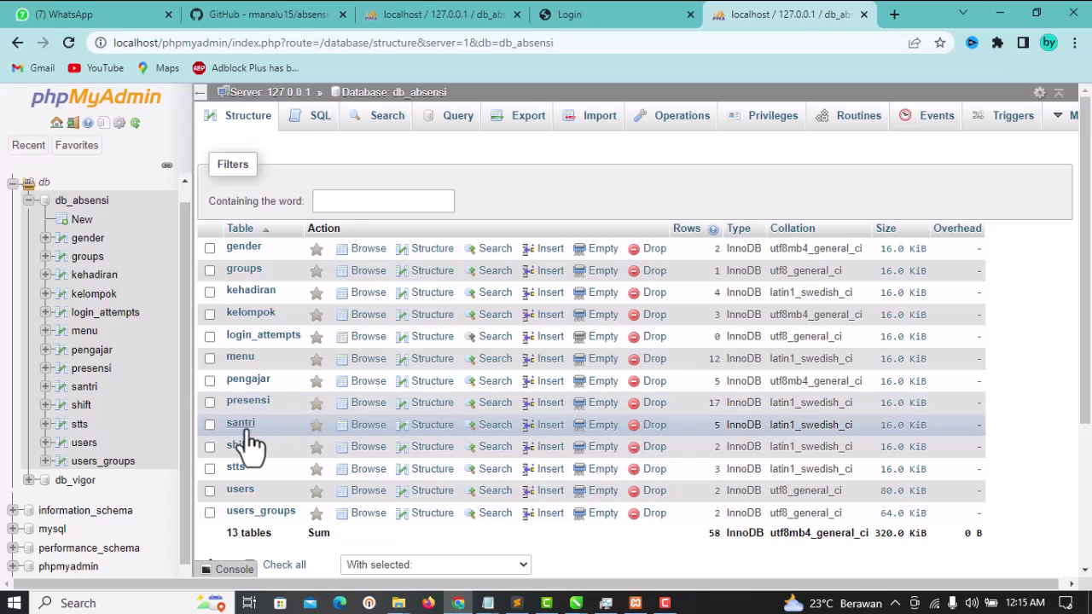
pyautogui.scroll(-1, 261, 429)
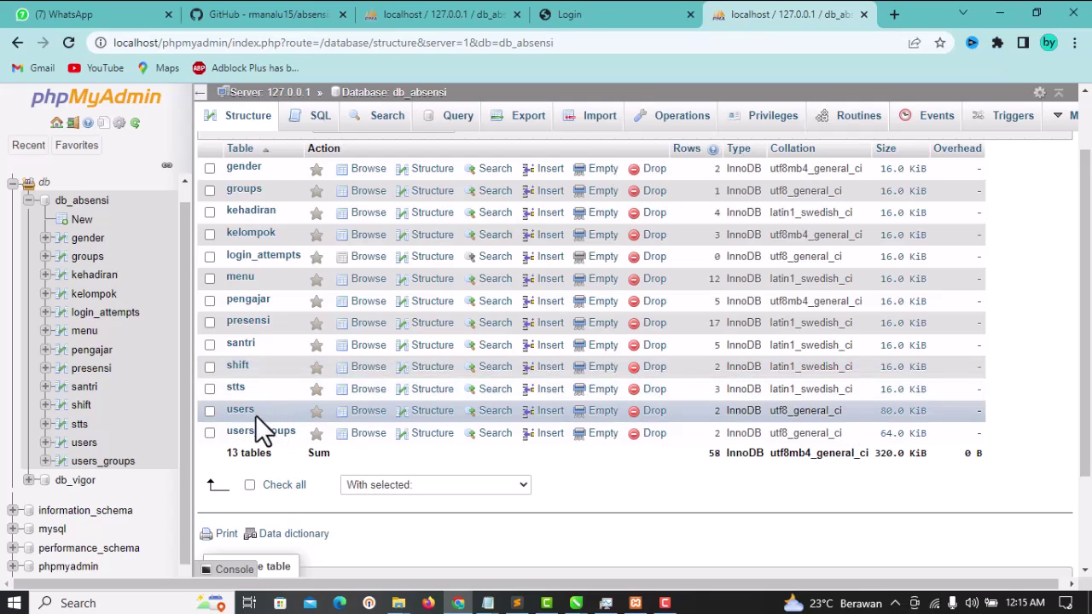
# - Browse the rows of the users table and compare them with the application's open login page
pyautogui.click(242, 413)
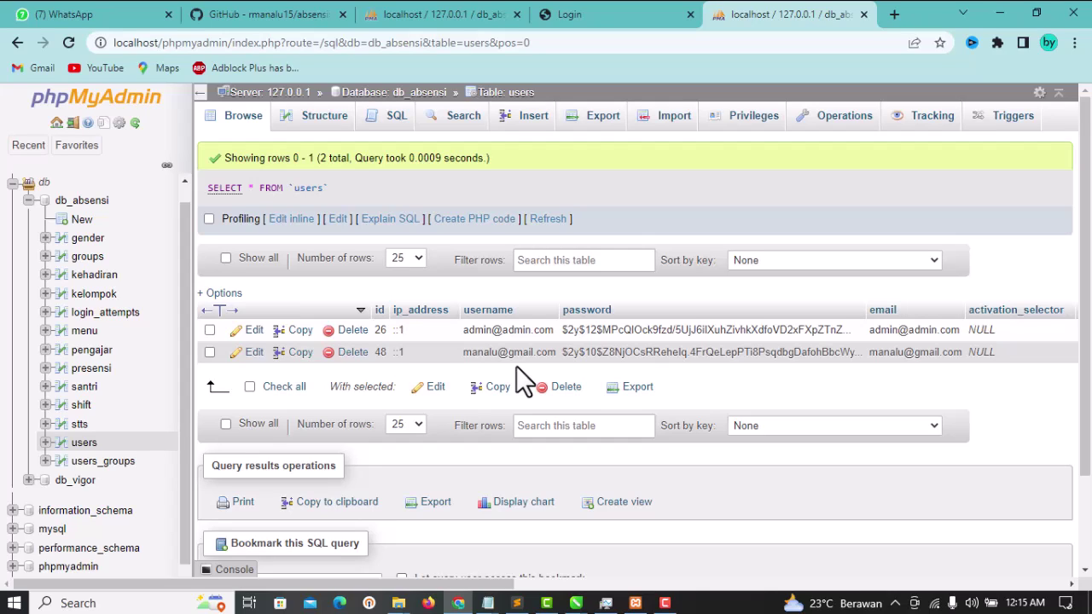
pyautogui.click(658, 14)
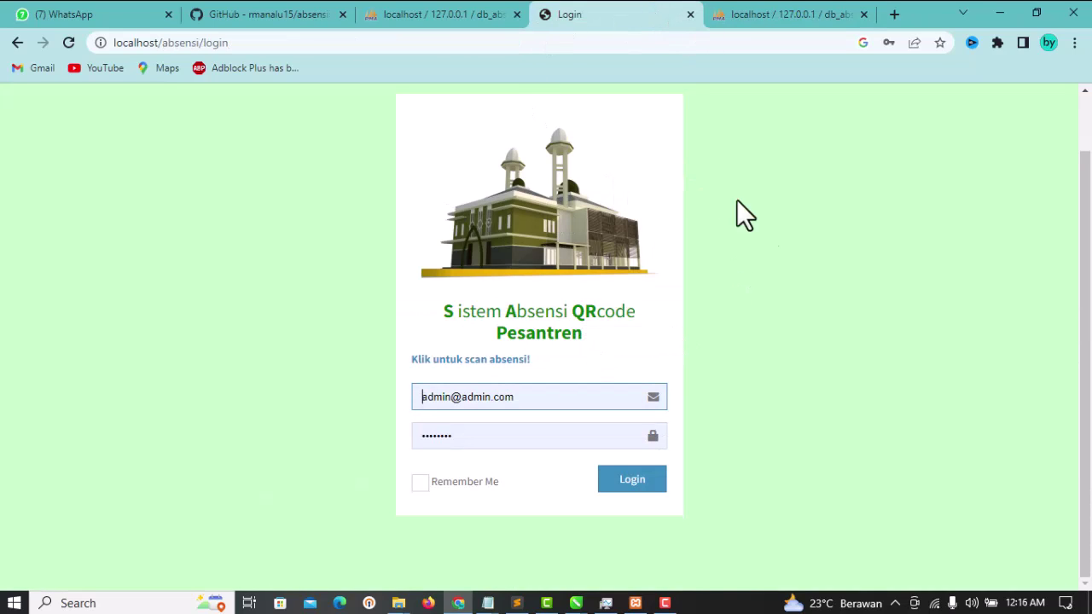
pyautogui.click(797, 11)
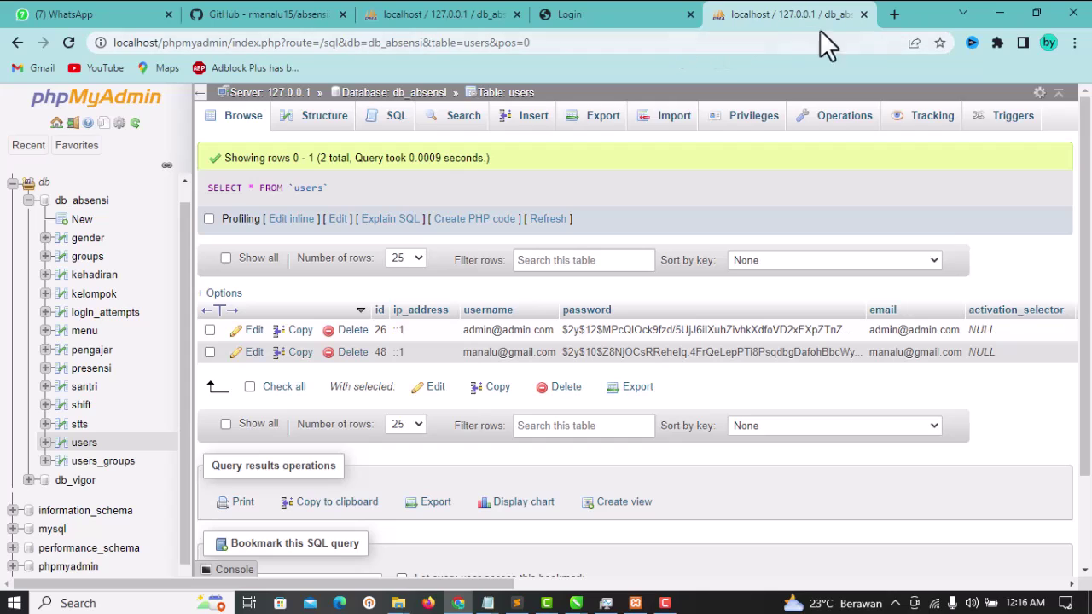
# - Open a new browser tab and begin its address with localhost/
pyautogui.click(894, 13)
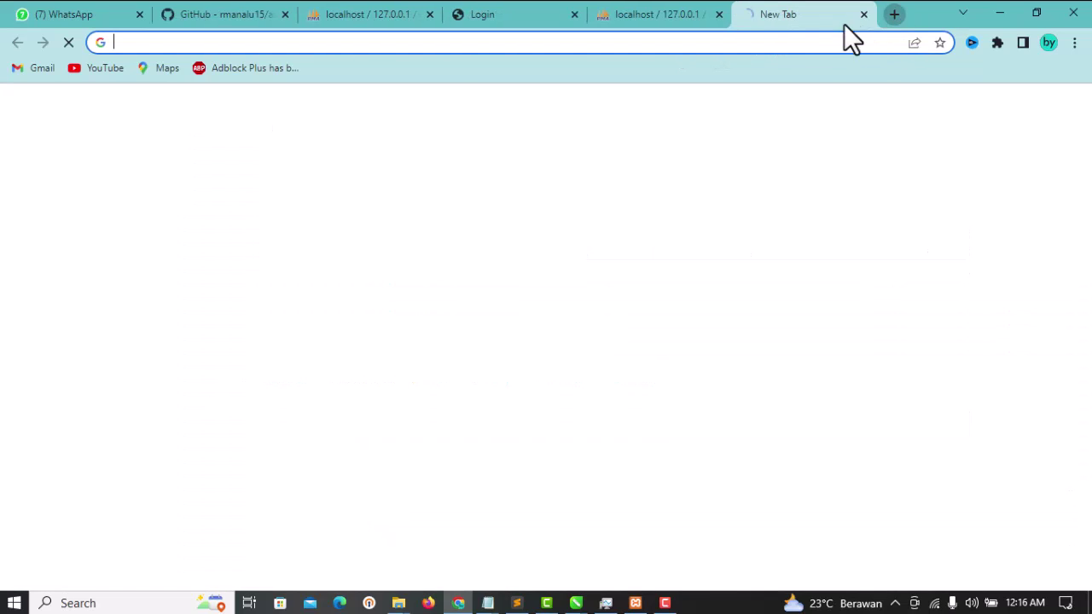
pyautogui.click(769, 41)
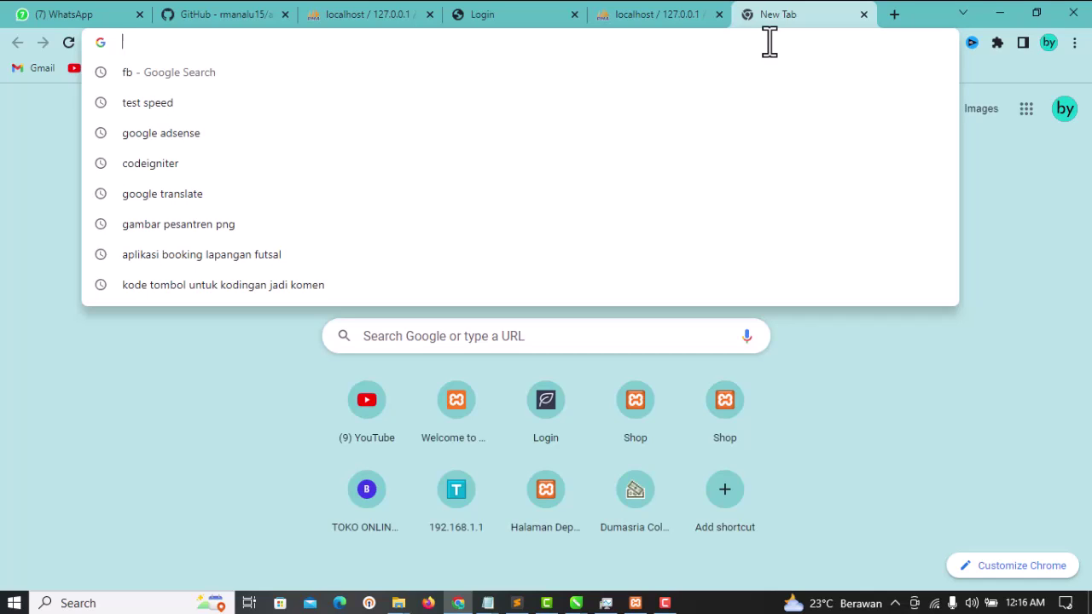
pyautogui.write('localhost')
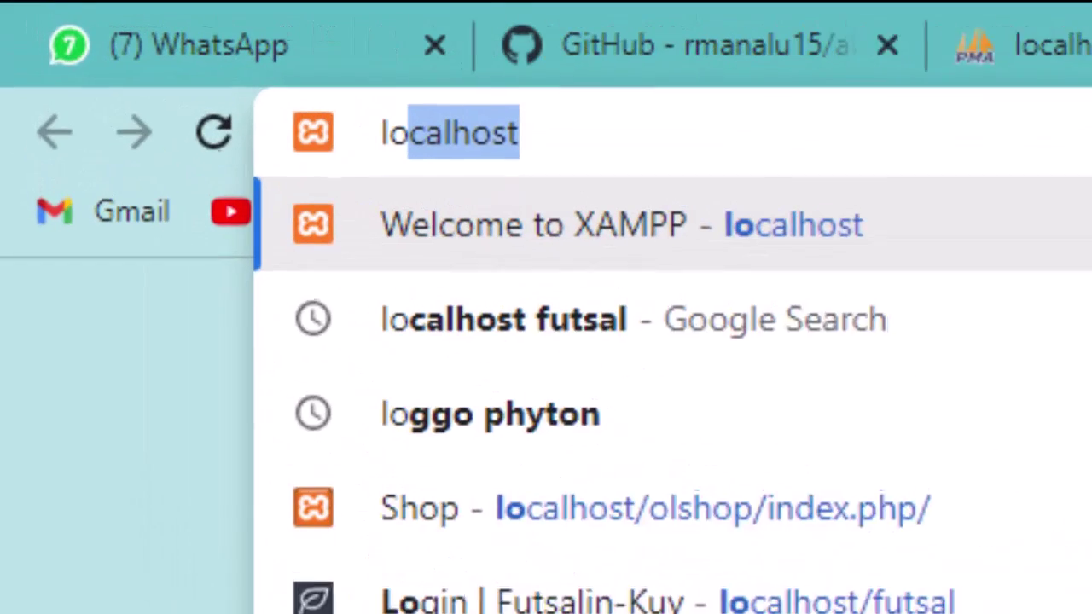
pyautogui.press('Right')
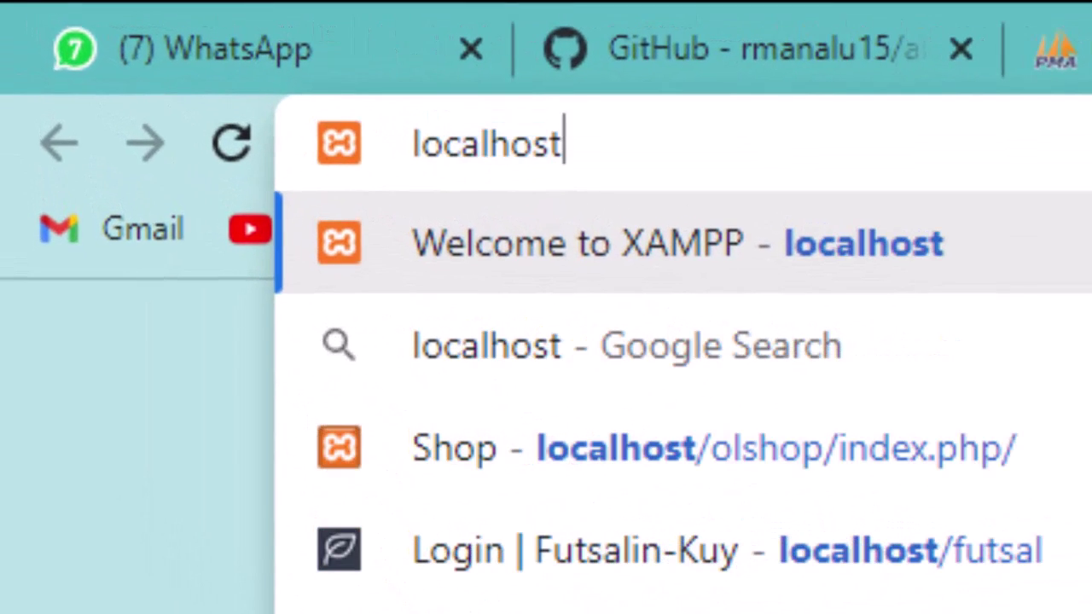
pyautogui.write('/')
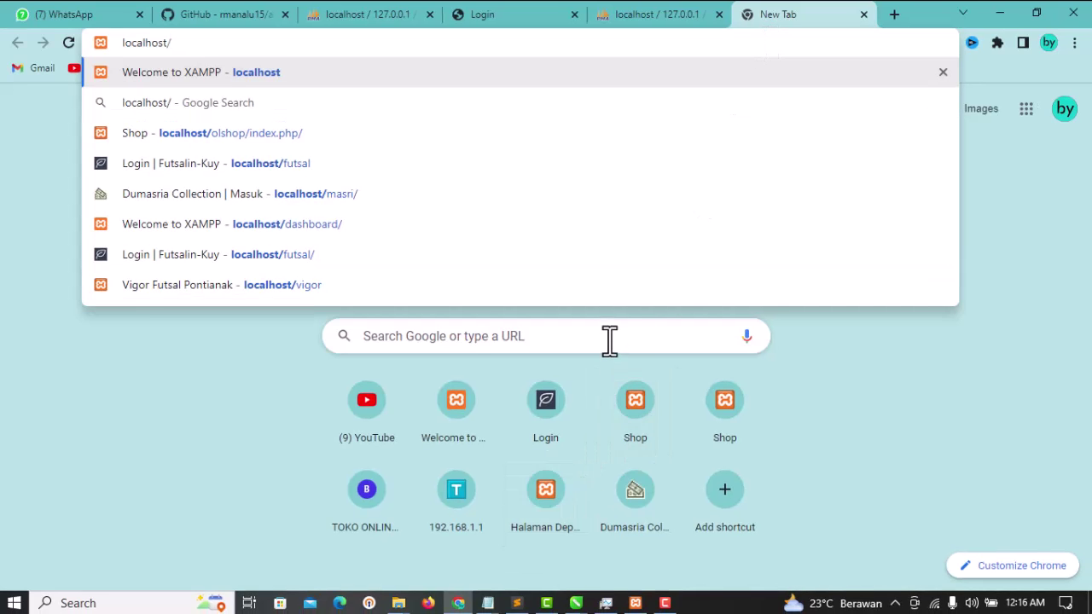
# - Switch to Sublime Text and collapse the absensi root folder to check the project's folder name
pyautogui.hotkey('alt', 'Tab')
pyautogui.hotkey('alt', 'Tab')
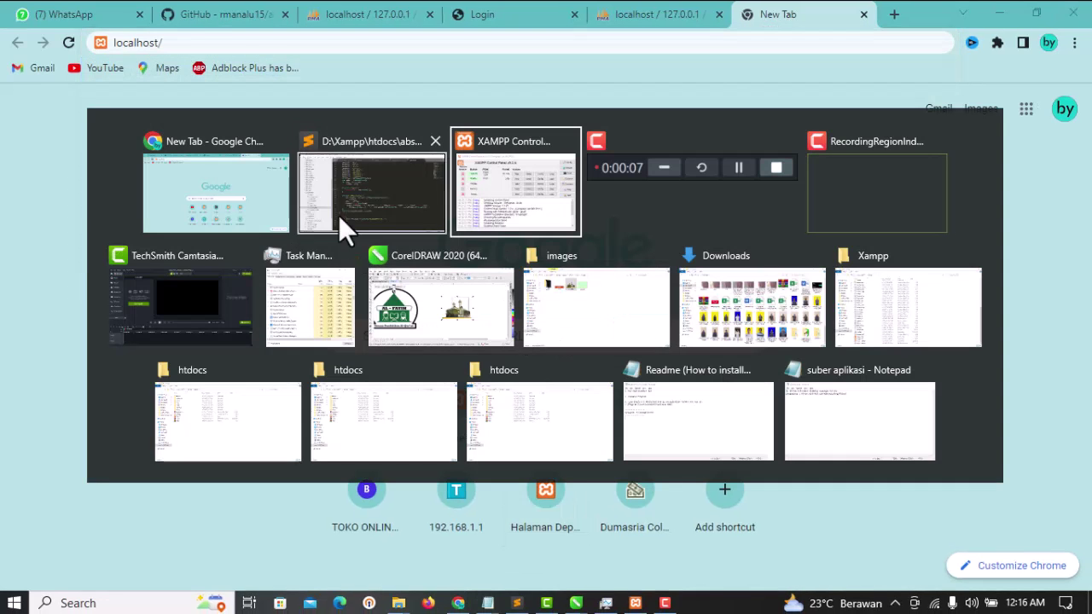
pyautogui.click(333, 226)
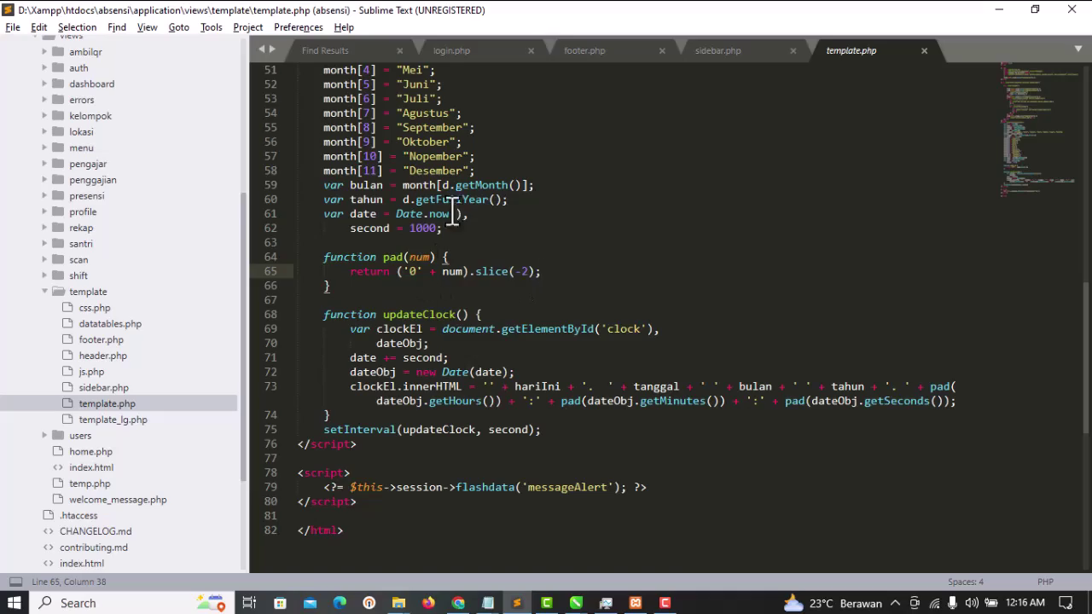
pyautogui.scroll(10, 312, 292)
pyautogui.scroll(5, 150, 253)
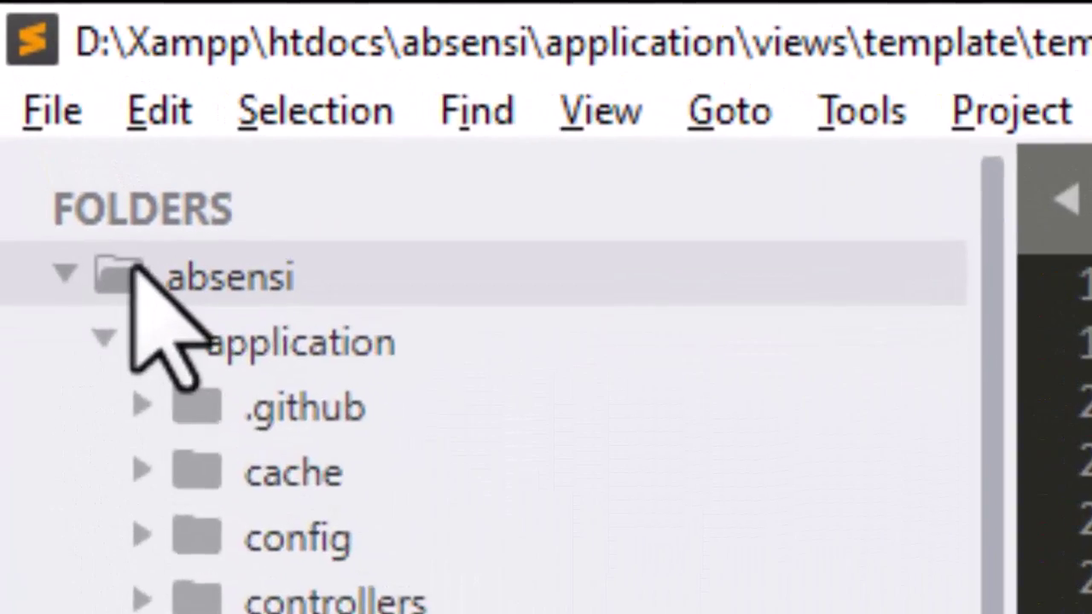
pyautogui.click(82, 168)
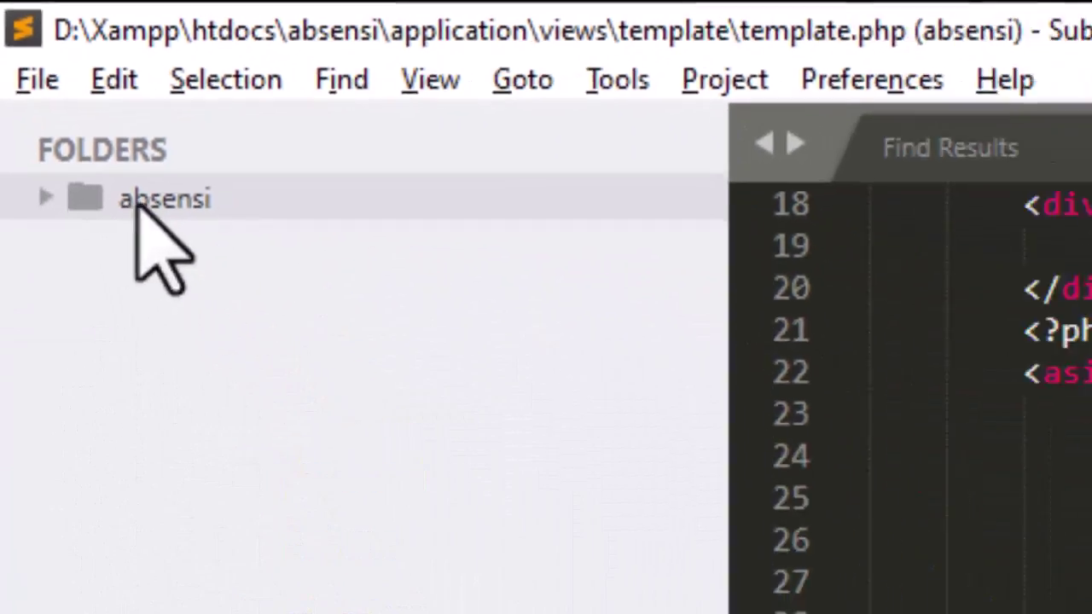
pyautogui.click(141, 205)
pyautogui.click(141, 205)
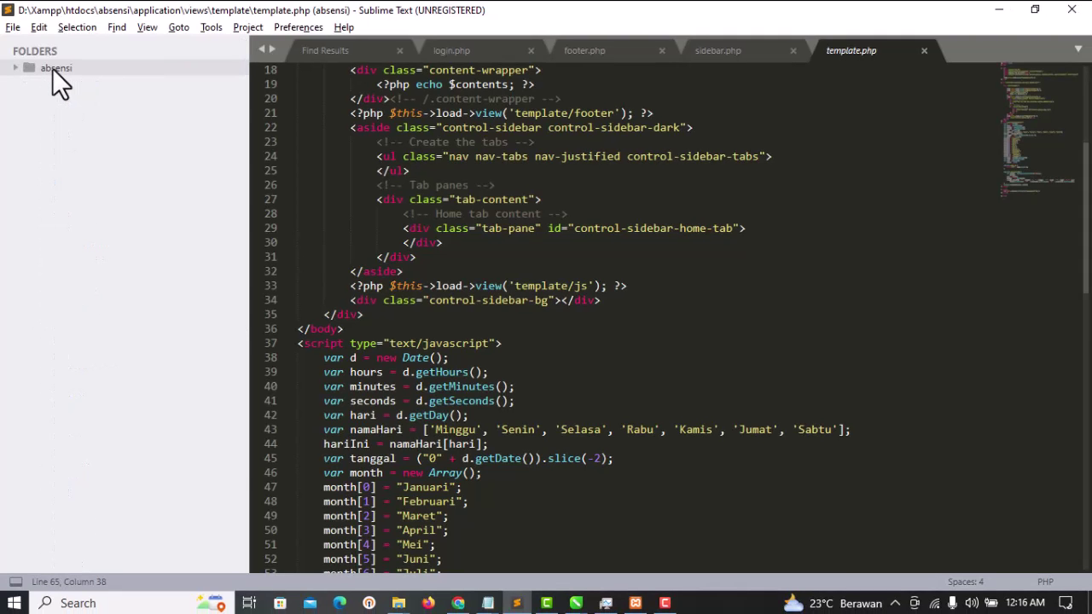
# - Switch back to Chrome, complete the address as localhost/absensi and load the application
pyautogui.hotkey('alt', 'Tab')
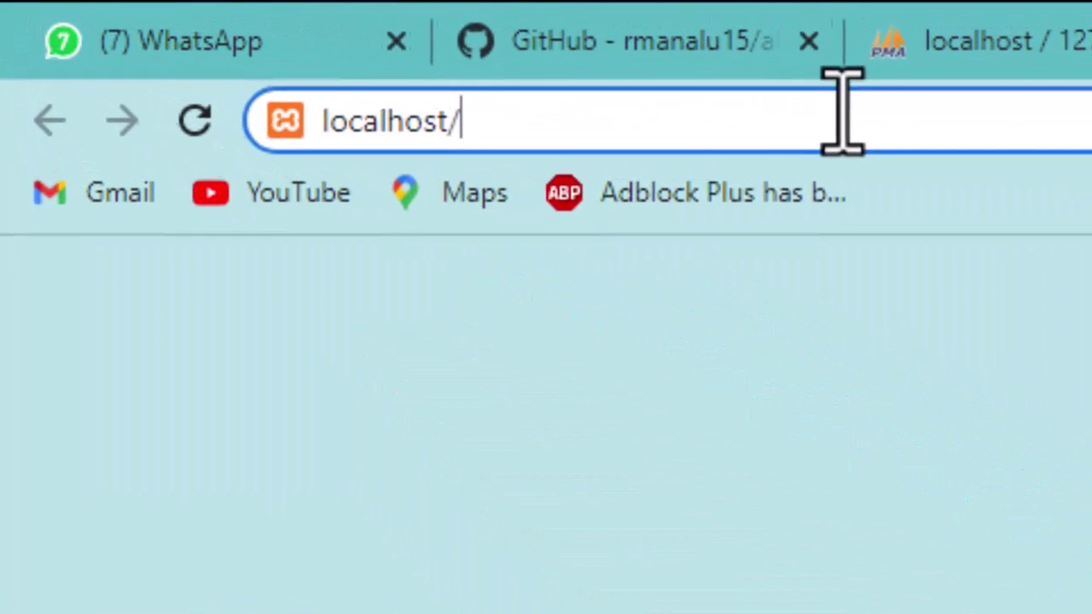
pyautogui.write('ab')
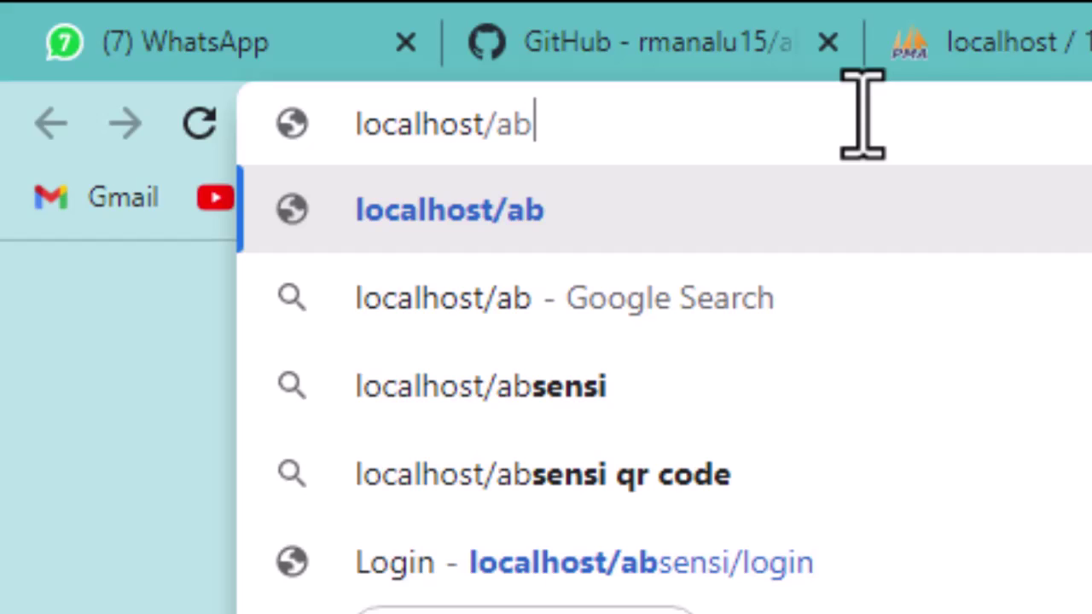
pyautogui.write('sensi')
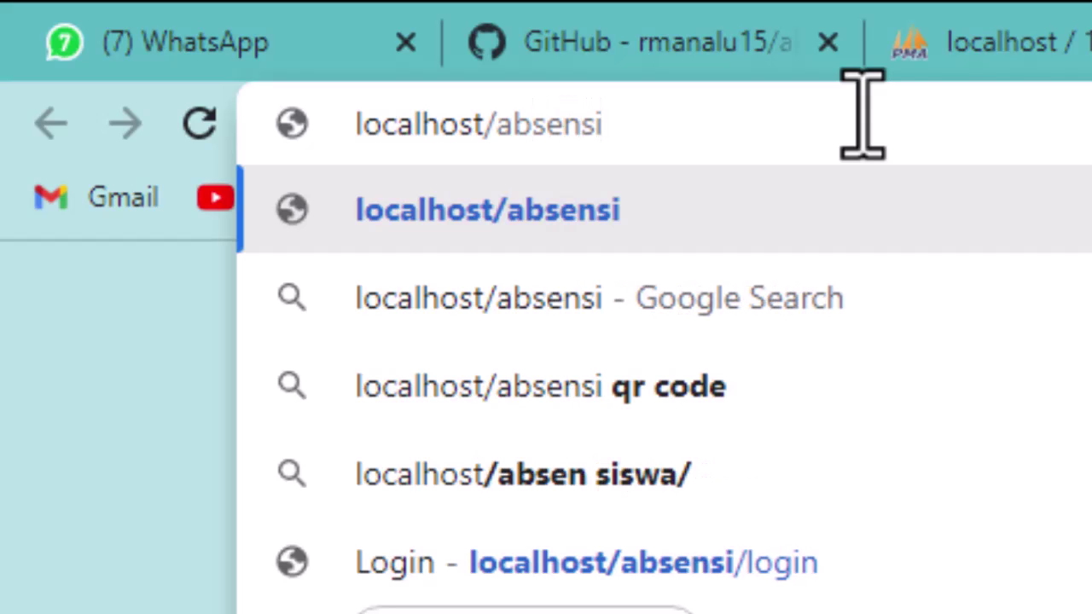
pyautogui.press('Return')
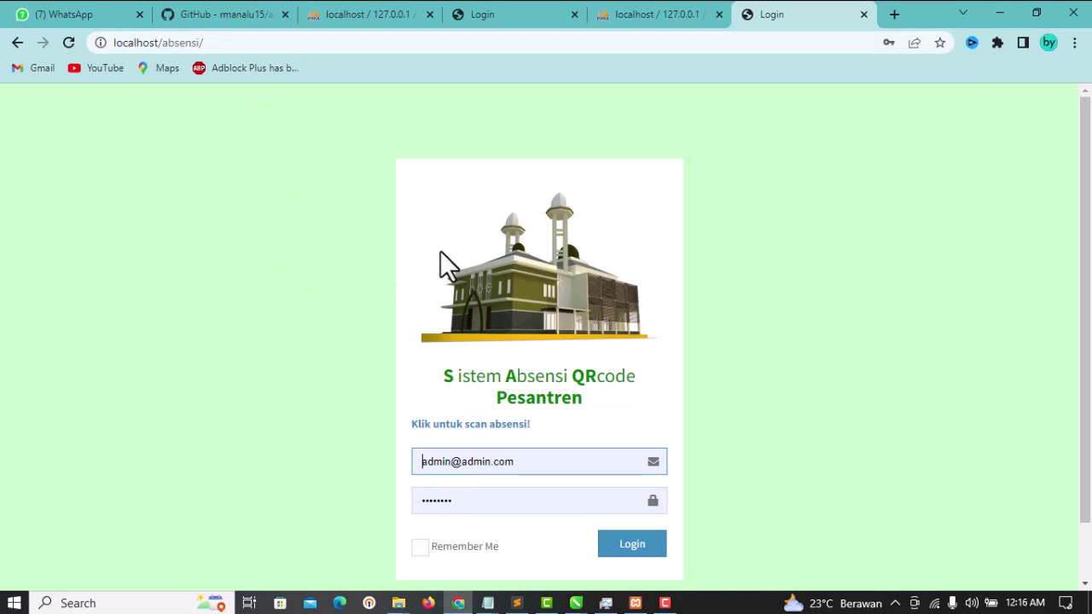
# - Examine the prefilled email and password fields on the application's login page
pyautogui.scroll(-1, 440, 253)
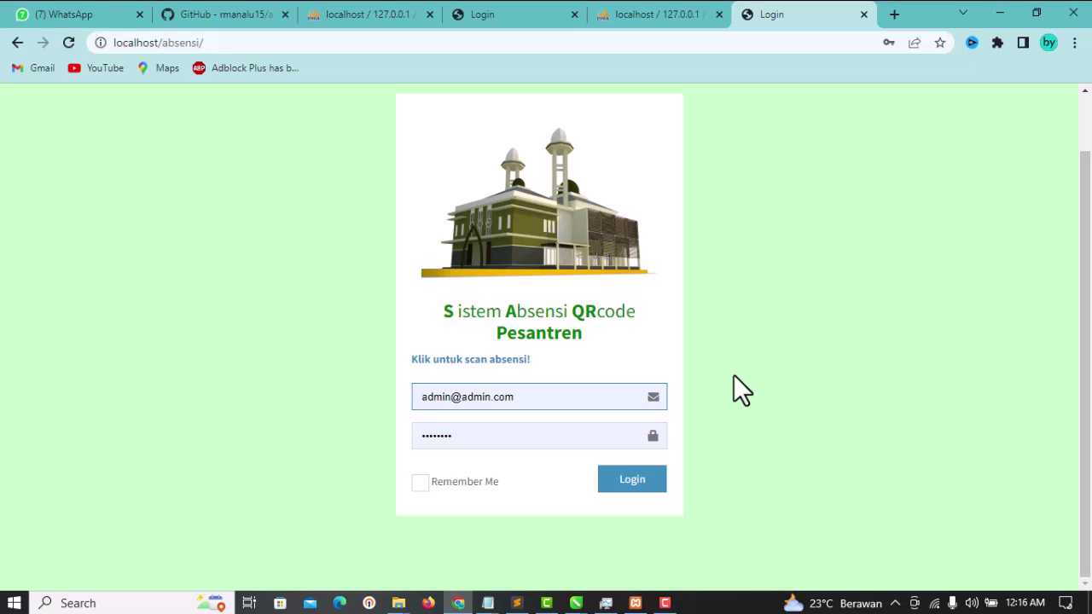
pyautogui.moveTo(537, 396); pyautogui.dragTo(422, 396)
pyautogui.click(364, 381)
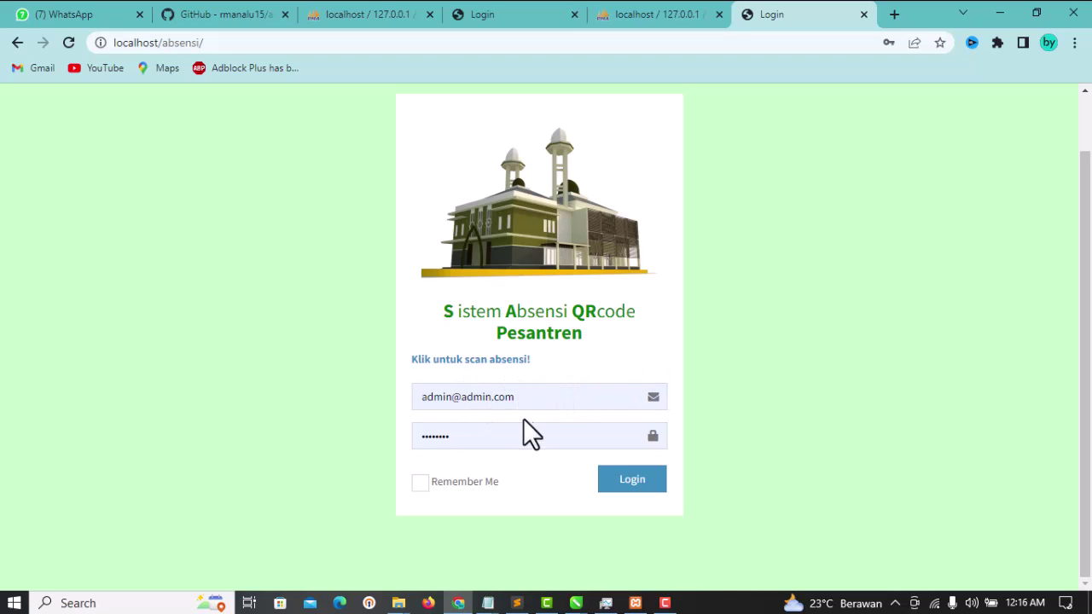
pyautogui.click(657, 438)
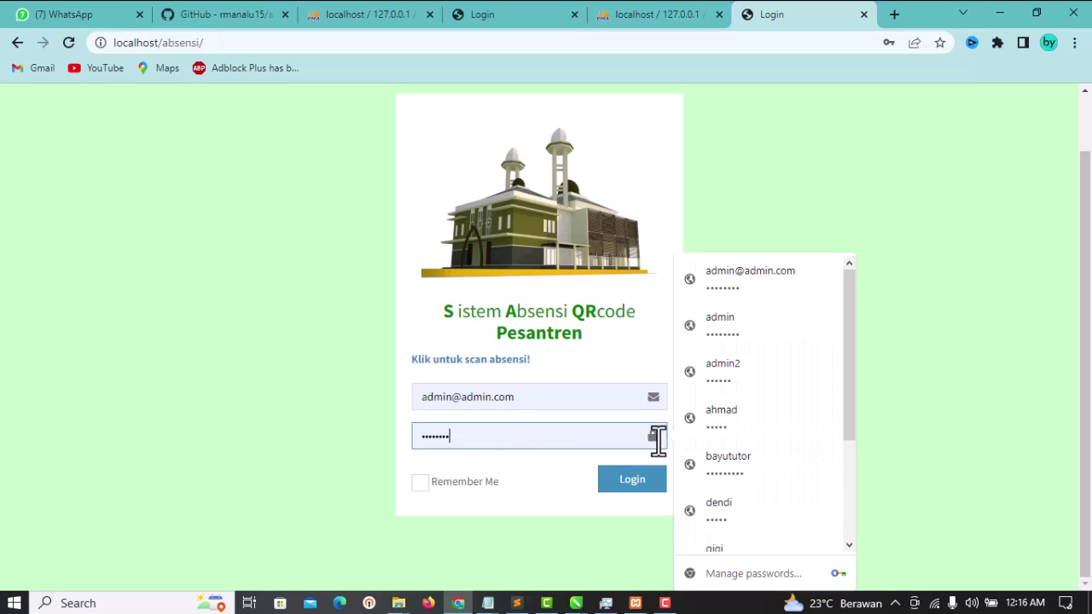
pyautogui.click(318, 414)
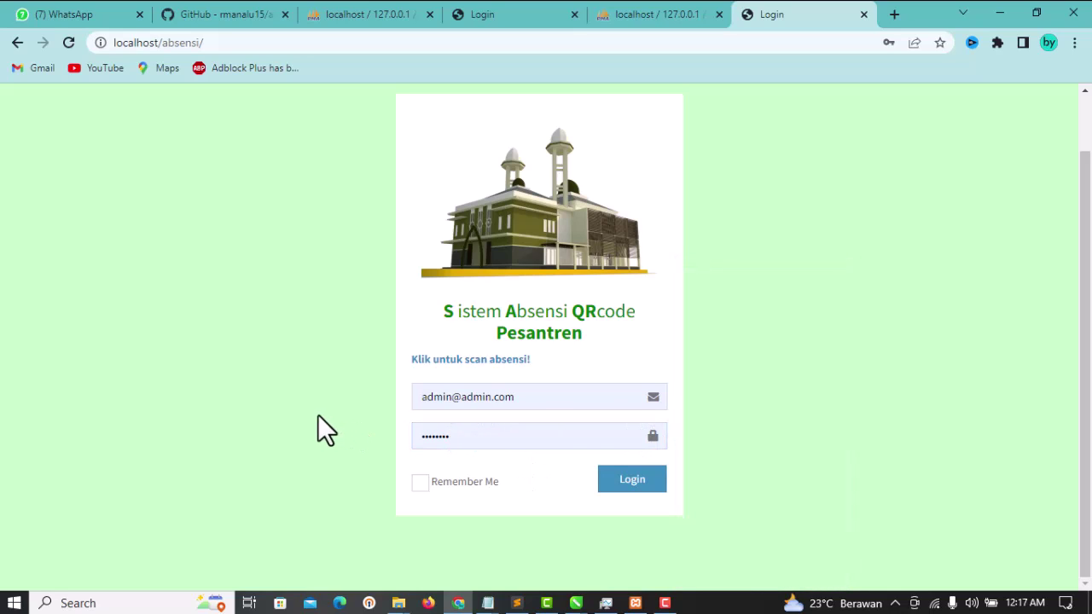
# - Write out the account password in the browser's address bar as readable text without loading it
pyautogui.click(231, 42)
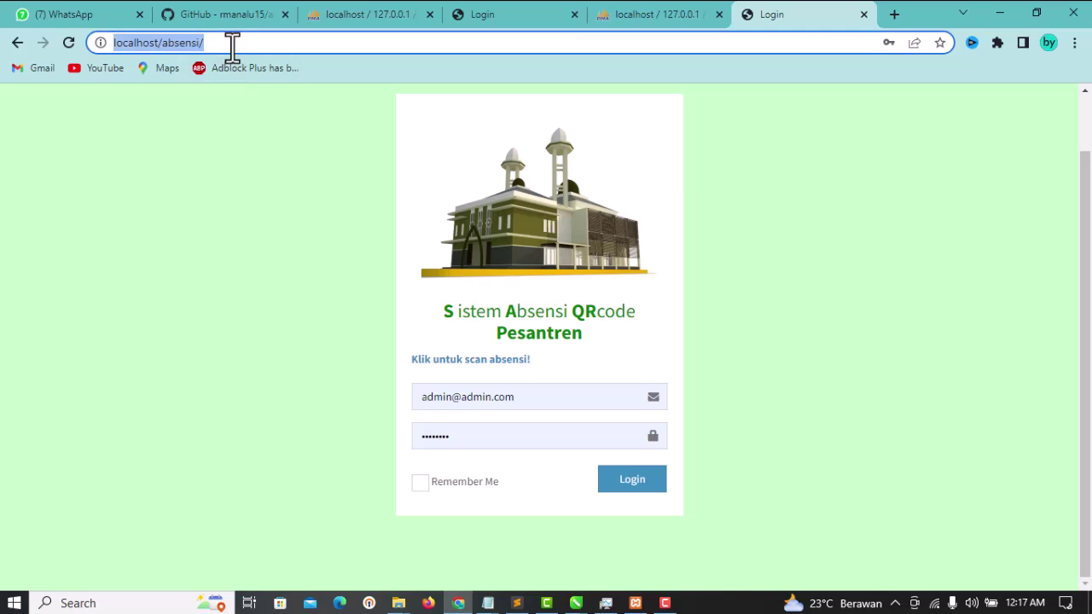
pyautogui.write('pa')
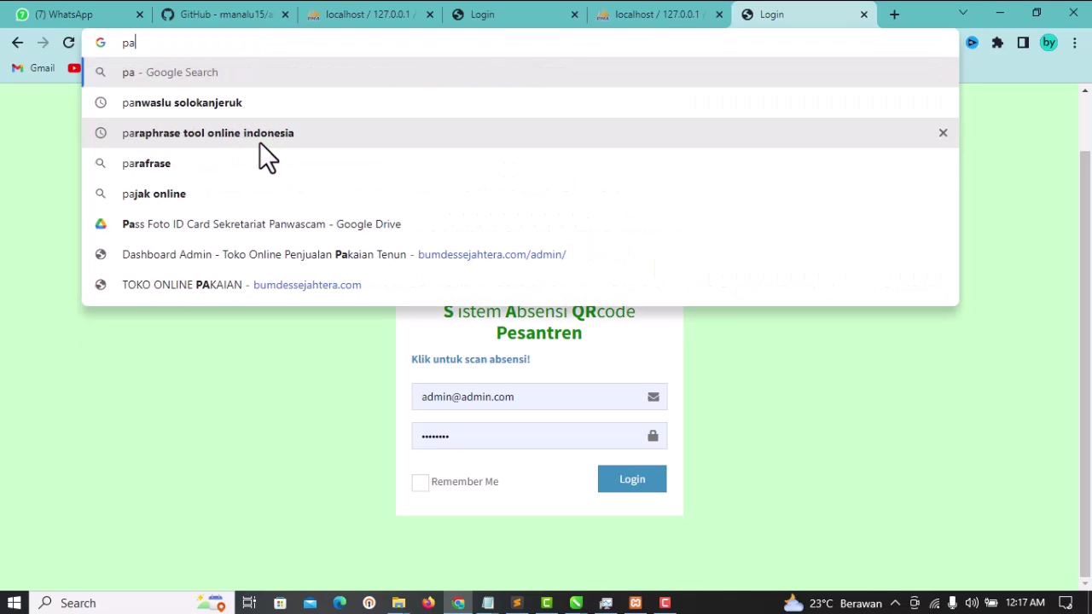
pyautogui.write('ssword')
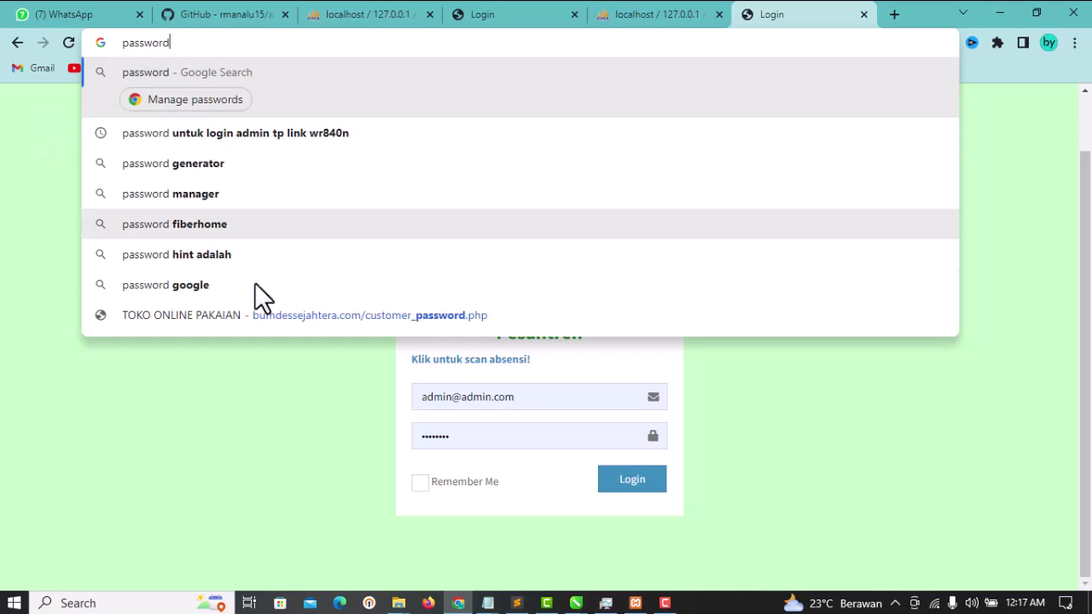
# - Log in with the prefilled administrator credentials and dismiss the browser's password-change warning
pyautogui.click(285, 400)
pyautogui.click(635, 480)
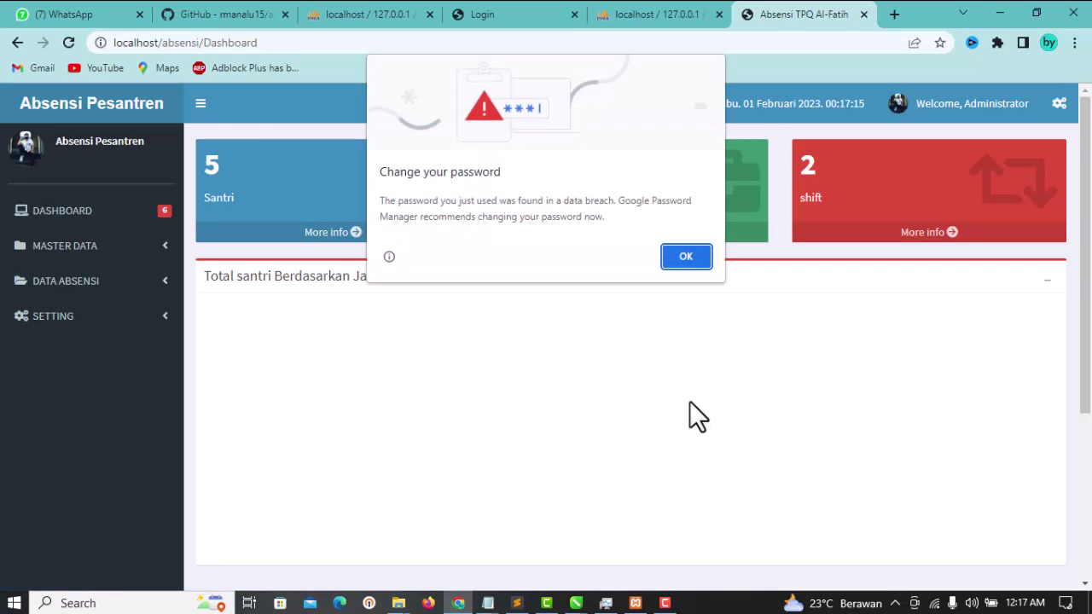
pyautogui.click(693, 252)
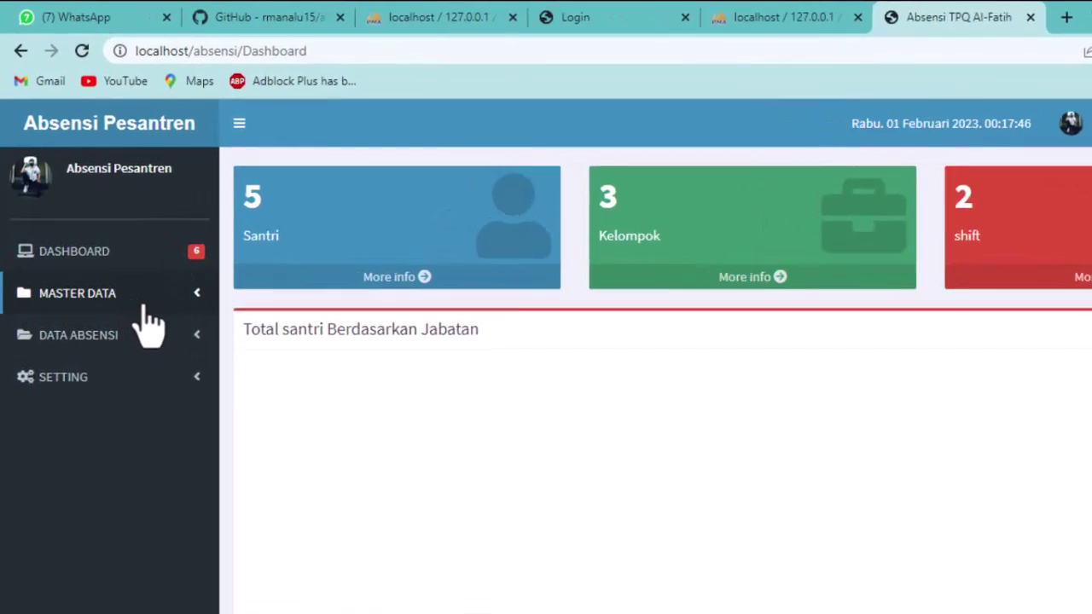
# - Open the Data Santri list from the master data and look through its export methods without choosing one
pyautogui.click(118, 250)
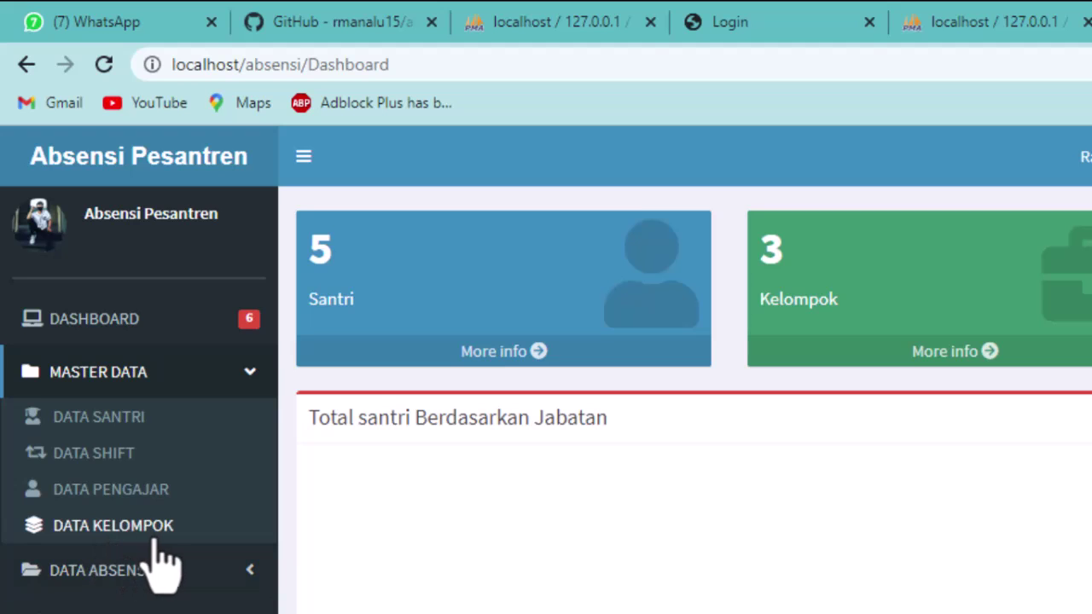
pyautogui.click(98, 416)
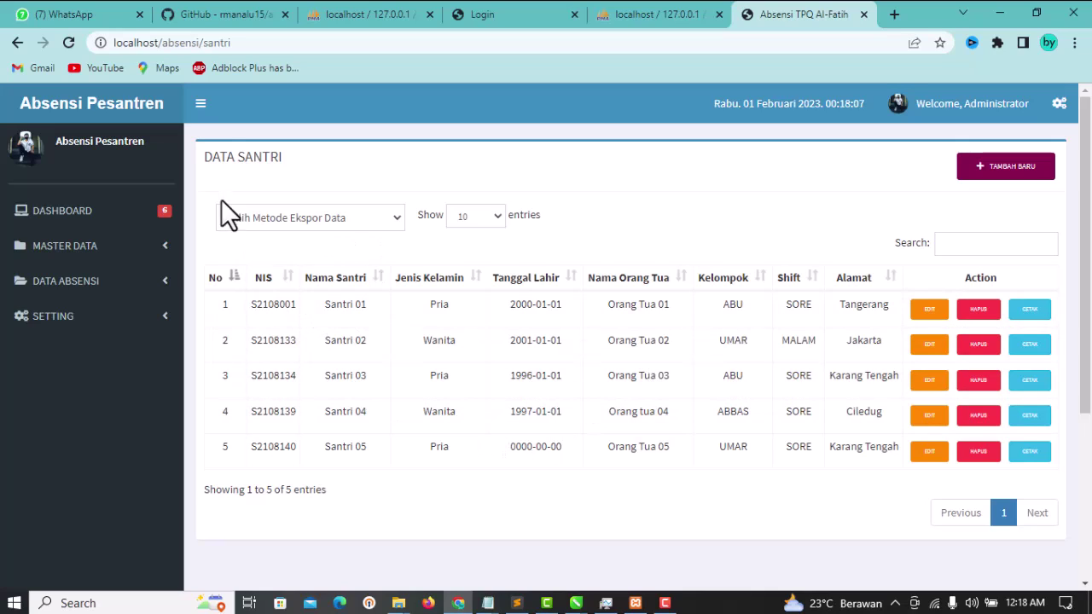
pyautogui.moveTo(209, 158); pyautogui.dragTo(276, 157)
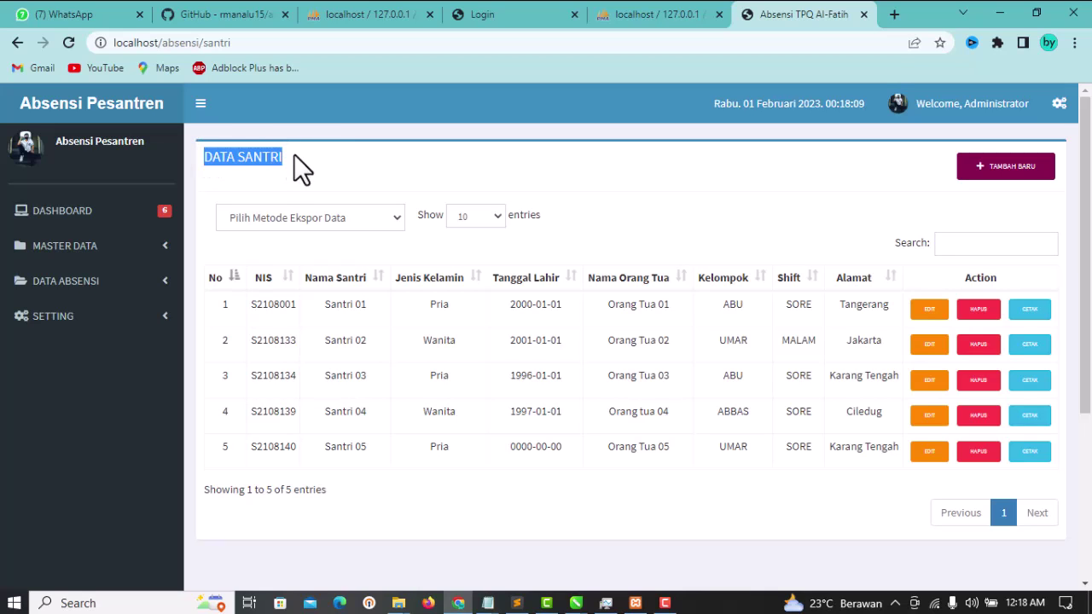
pyautogui.click(290, 155)
pyautogui.click(376, 218)
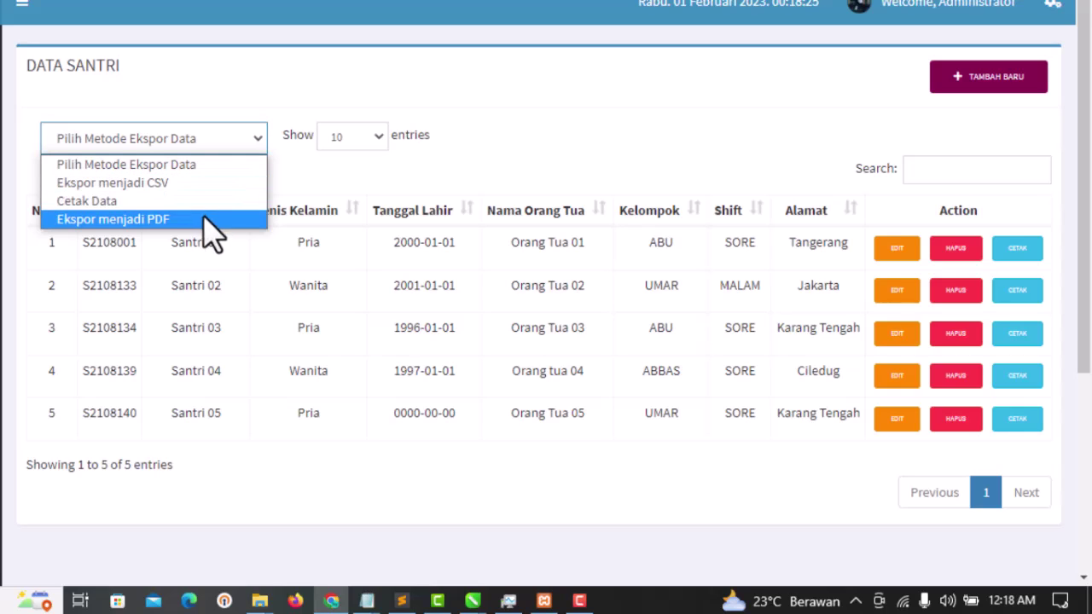
pyautogui.click(272, 114)
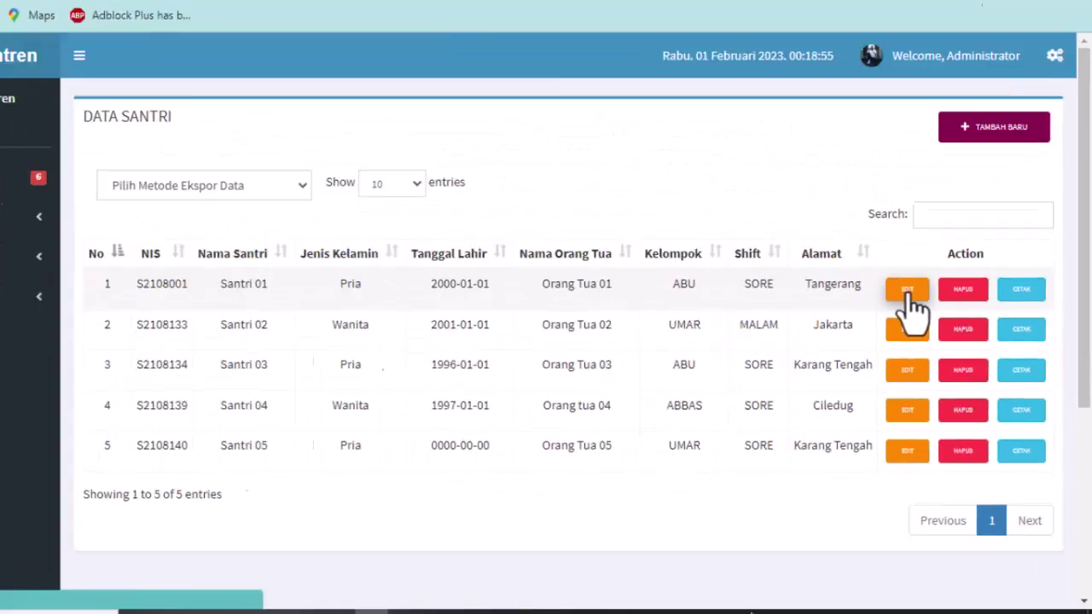
# - Review Santri 01's edit form and QR code print card, returning to the Data Santri list
pyautogui.click(909, 294)
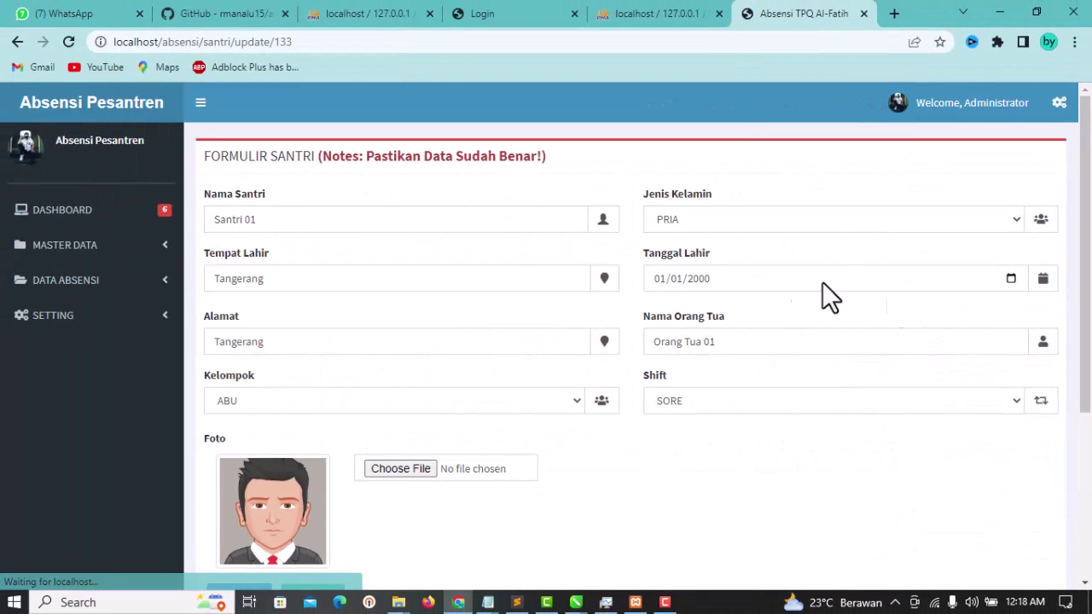
pyautogui.scroll(-3, 332, 363)
pyautogui.scroll(3, 334, 359)
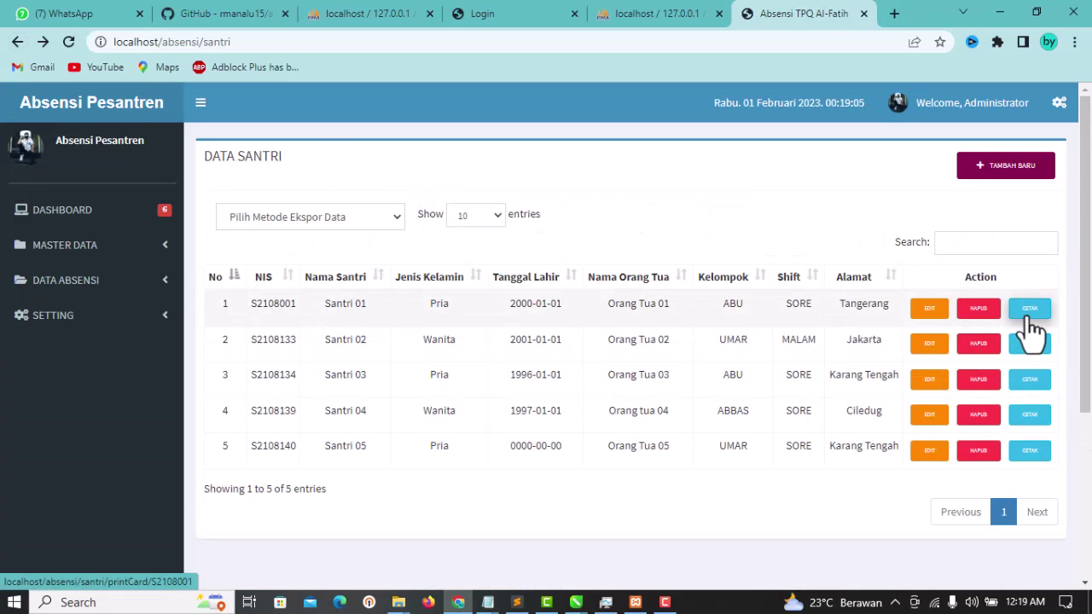
pyautogui.click(1037, 312)
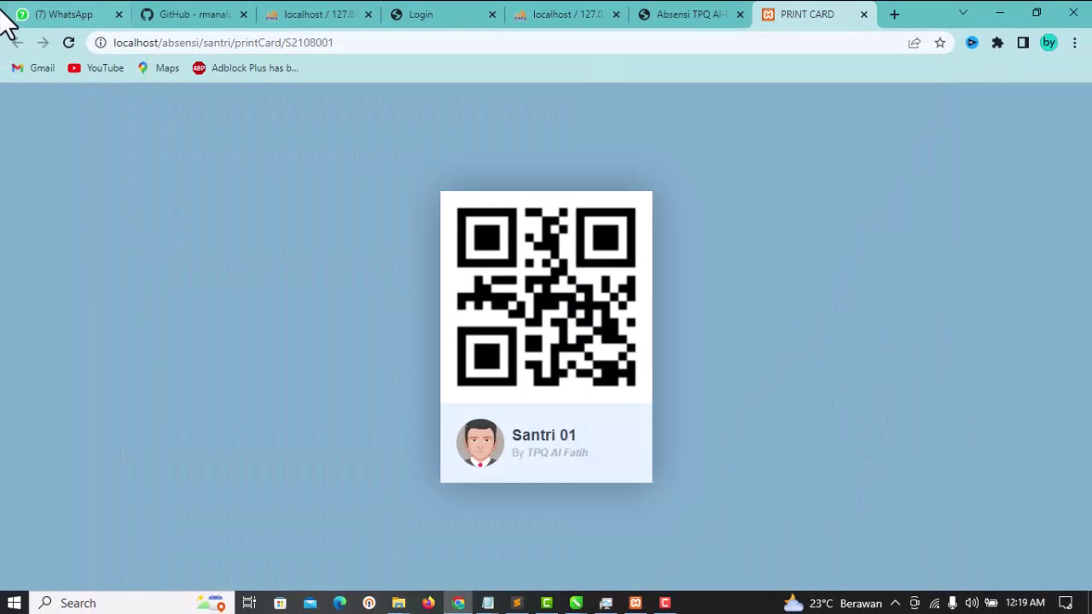
pyautogui.click(692, 14)
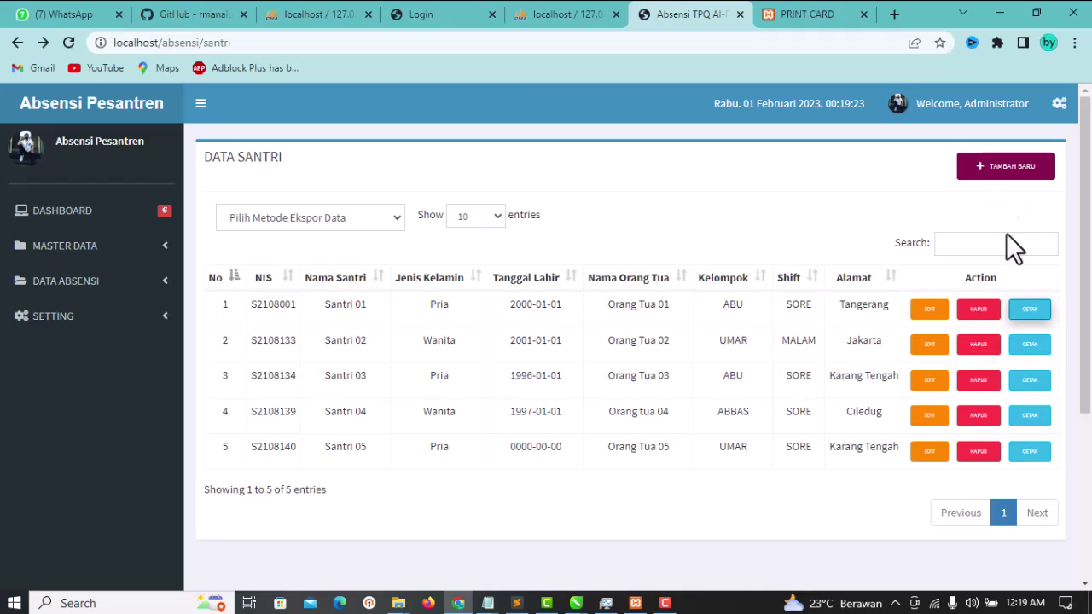
# - Open the form for adding a new santri and examine its fields, including Nama Santri, Tempat Lahir, Alamat, Kelompok and Shift
pyautogui.click(1023, 179)
pyautogui.click(273, 219)
pyautogui.moveTo(396, 176); pyautogui.dragTo(213, 197)
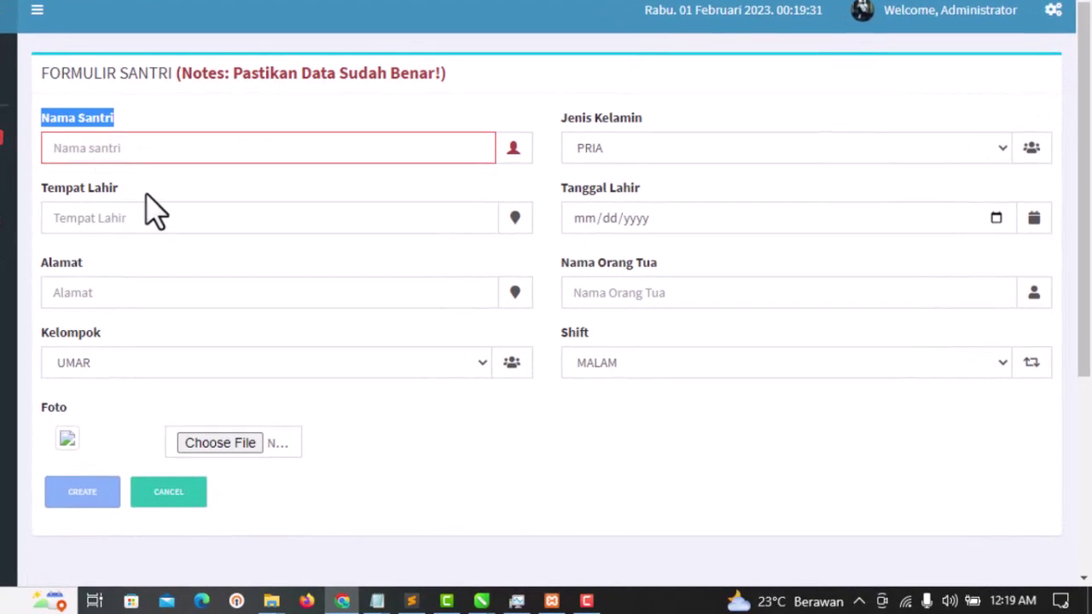
pyautogui.moveTo(124, 191); pyautogui.dragTo(51, 204)
pyautogui.moveTo(84, 262); pyautogui.dragTo(41, 264)
pyautogui.moveTo(128, 336); pyautogui.dragTo(46, 327)
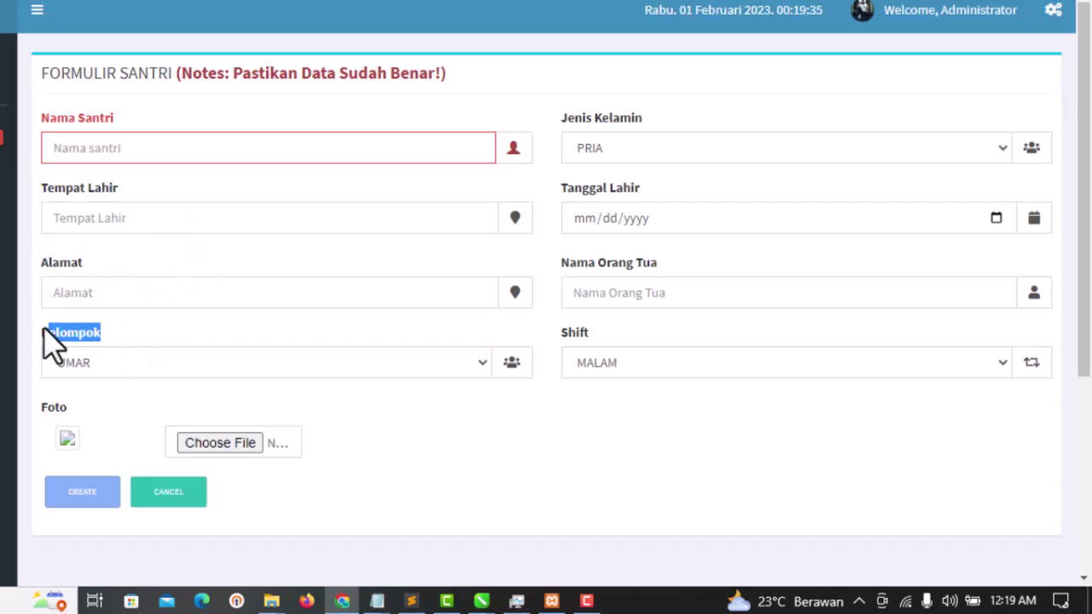
pyautogui.click(311, 326)
pyautogui.click(658, 367)
pyautogui.click(659, 368)
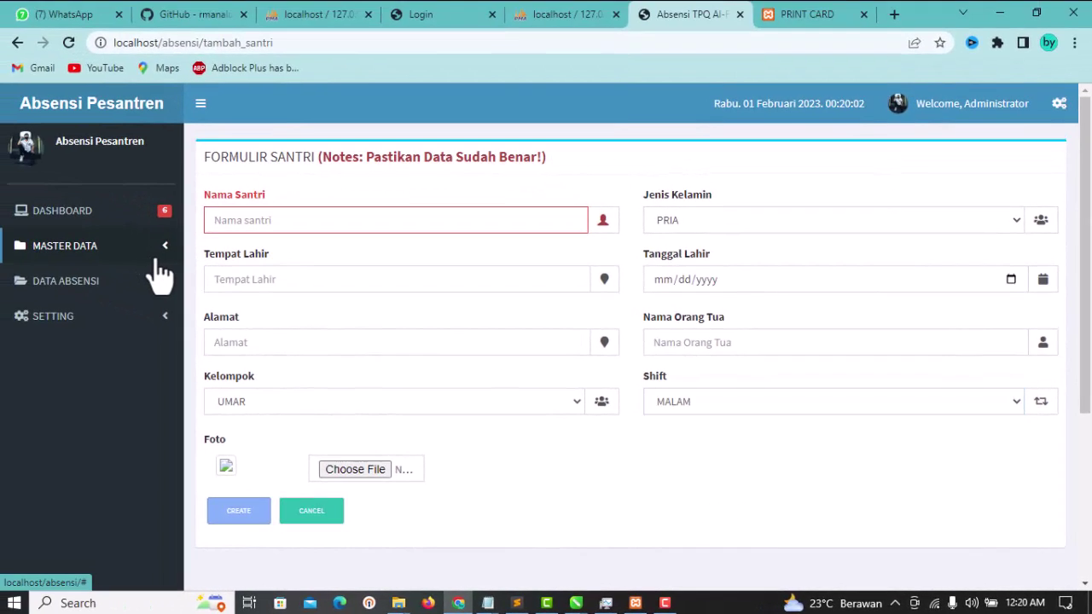
# - Open the Data Shift list and view its form for adding a new shift with the Nama Shift field
pyautogui.click(158, 256)
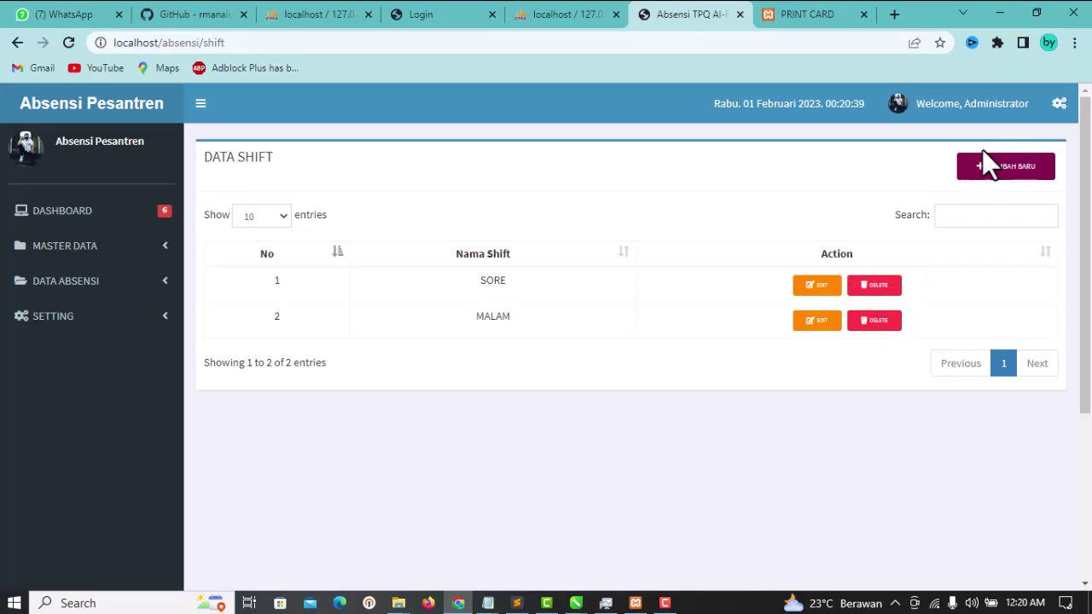
pyautogui.click(1013, 169)
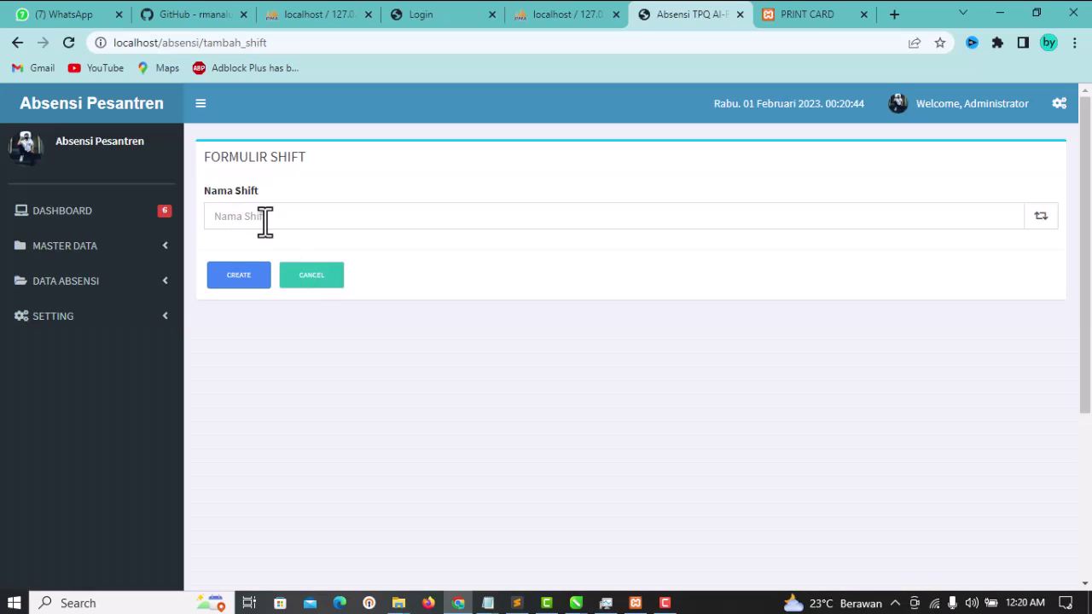
pyautogui.click(268, 220)
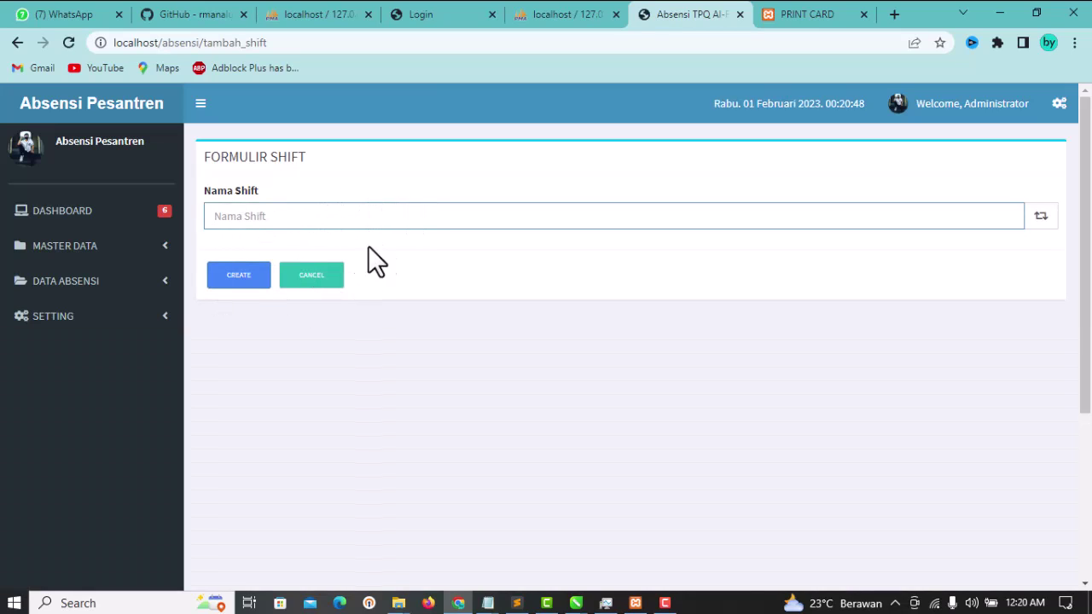
# - Open the Data Pengajar list and examine the fields of its new teacher form, opening and cancelling the photo file selection
pyautogui.click(159, 248)
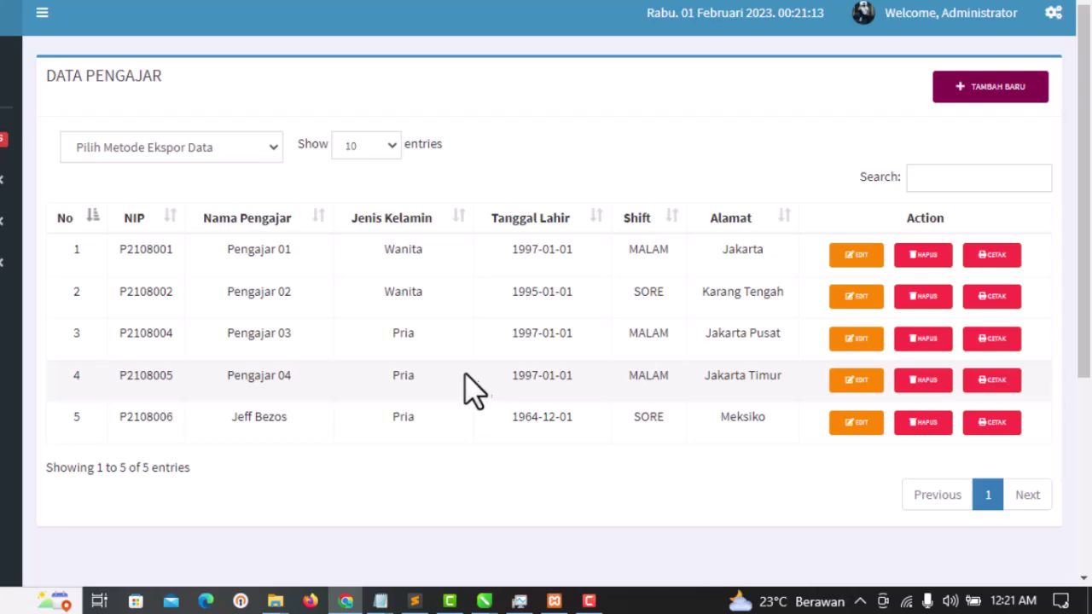
pyautogui.moveTo(176, 79); pyautogui.dragTo(51, 75)
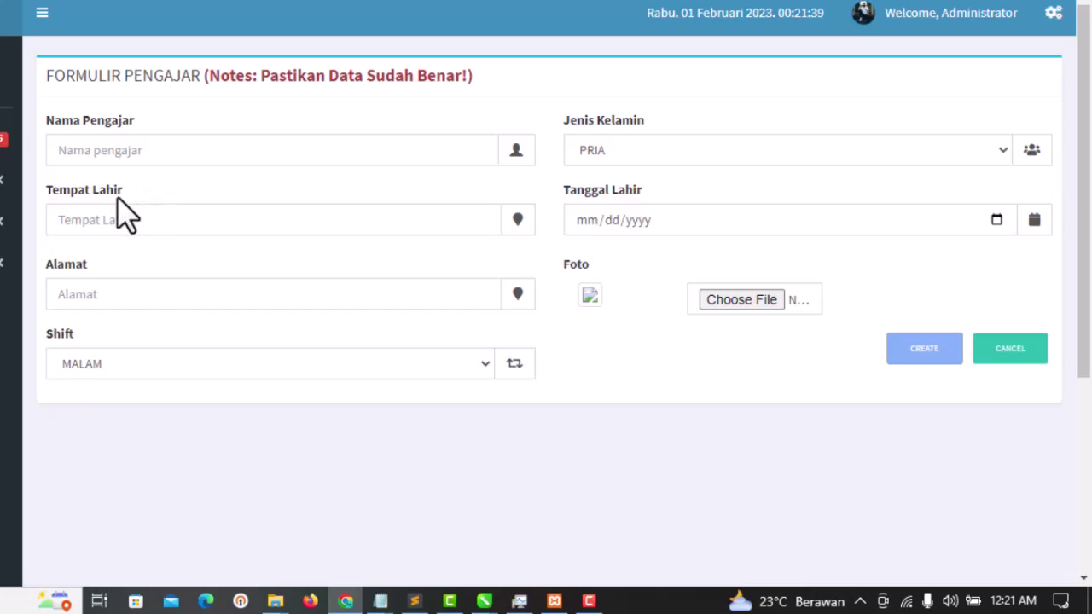
pyautogui.moveTo(143, 195); pyautogui.dragTo(49, 190)
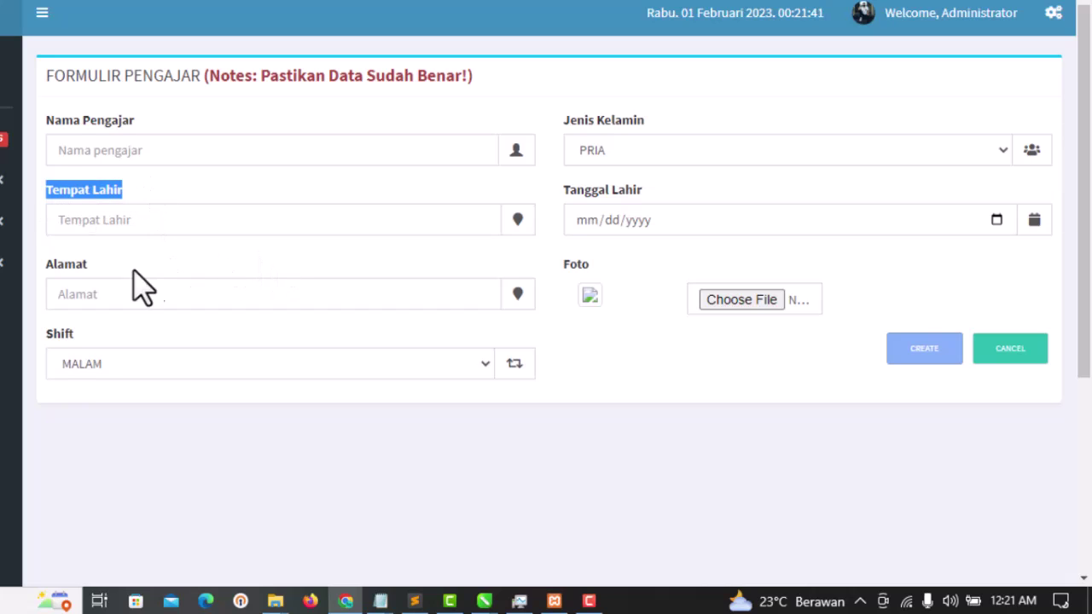
pyautogui.moveTo(120, 269); pyautogui.dragTo(43, 264)
pyautogui.moveTo(85, 336); pyautogui.dragTo(47, 334)
pyautogui.moveTo(665, 128); pyautogui.dragTo(540, 134)
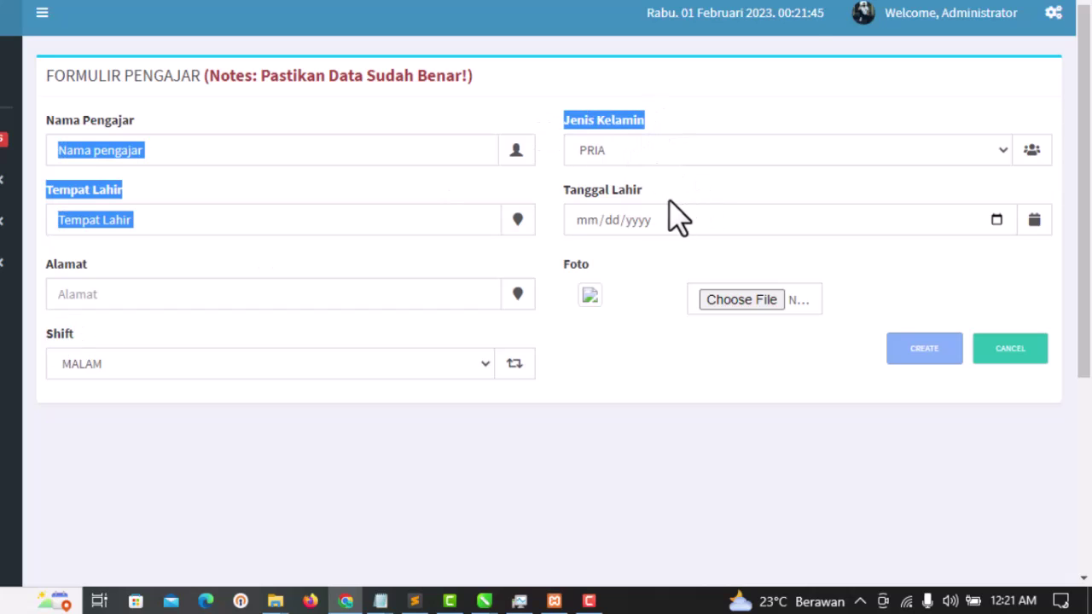
pyautogui.moveTo(675, 200); pyautogui.dragTo(577, 191)
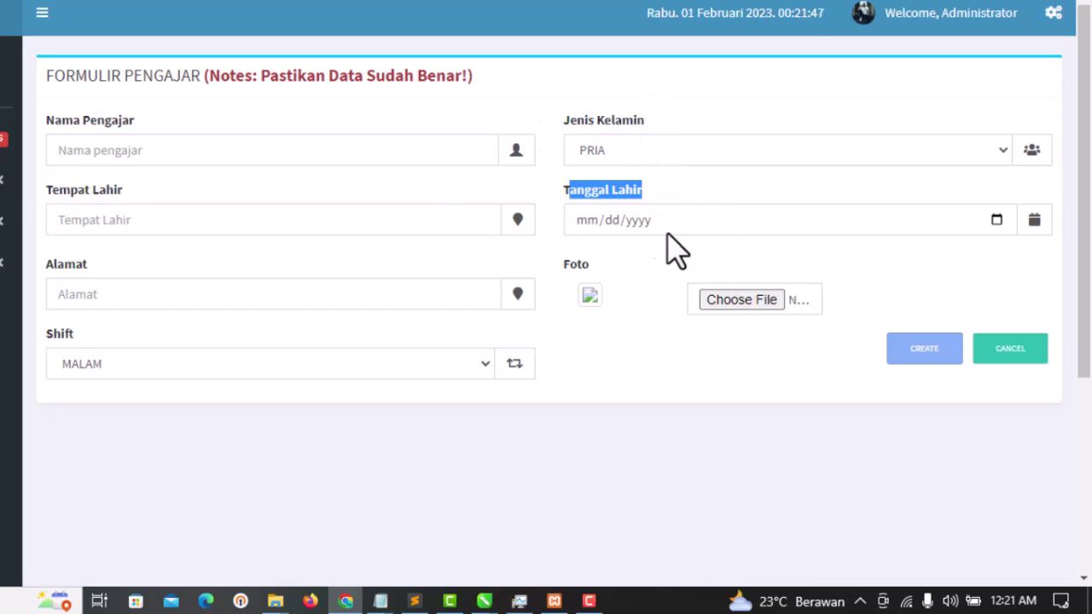
pyautogui.click(739, 300)
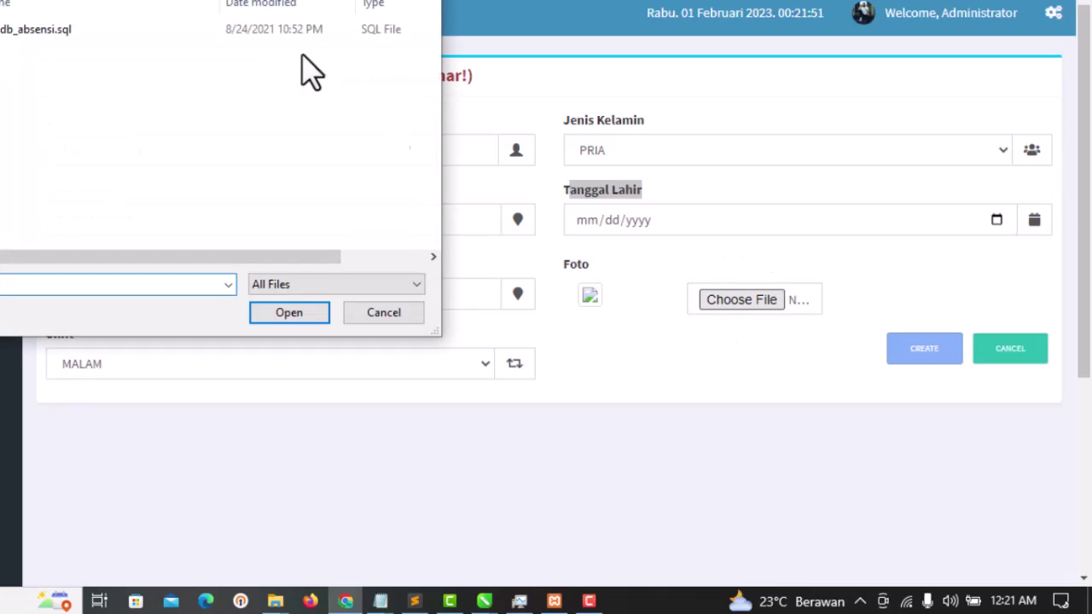
pyautogui.click(384, 312)
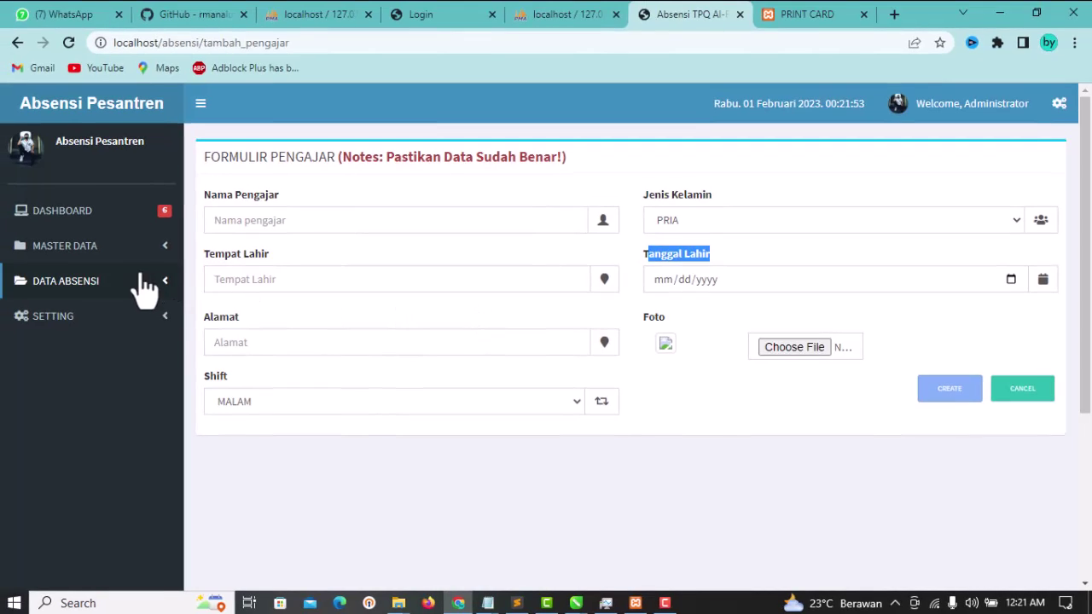
# - Open the Data Kelompok list, review its group names and view the edit form of group ABU before returning
pyautogui.click(128, 255)
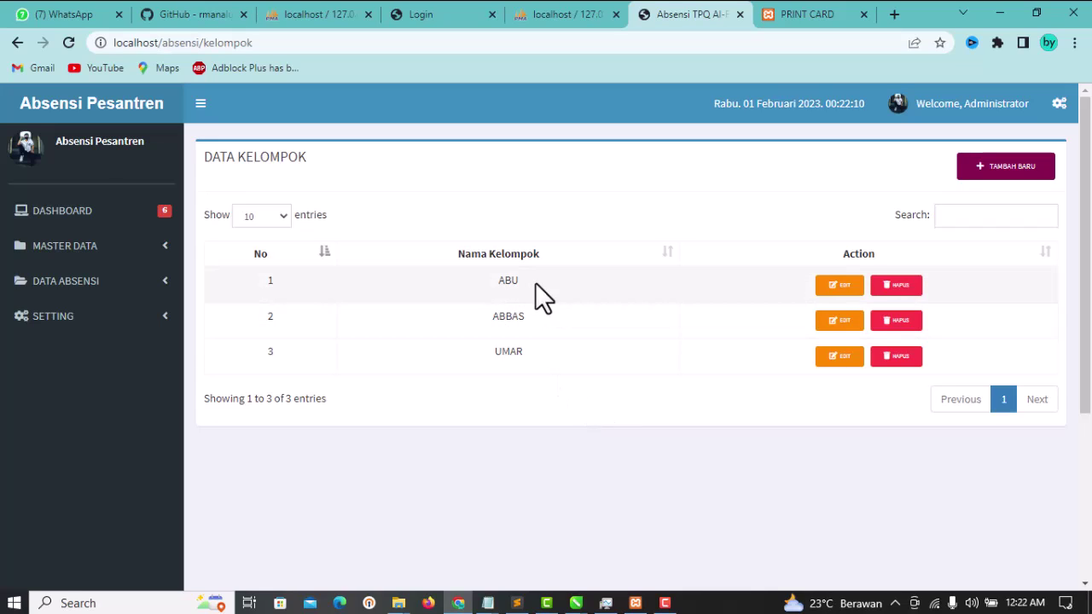
pyautogui.doubleClick(510, 316)
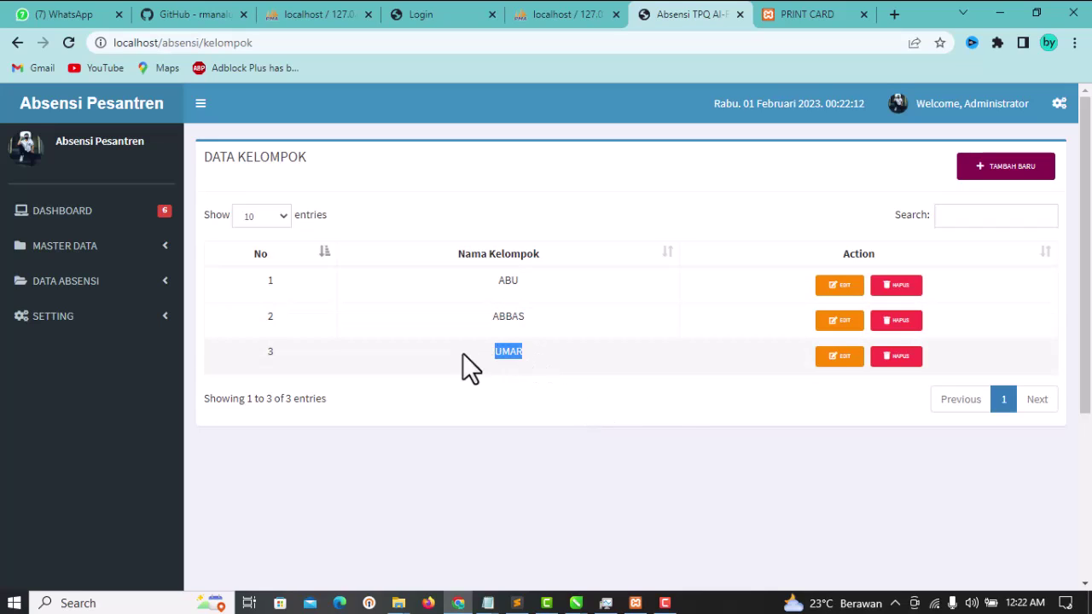
pyautogui.click(681, 419)
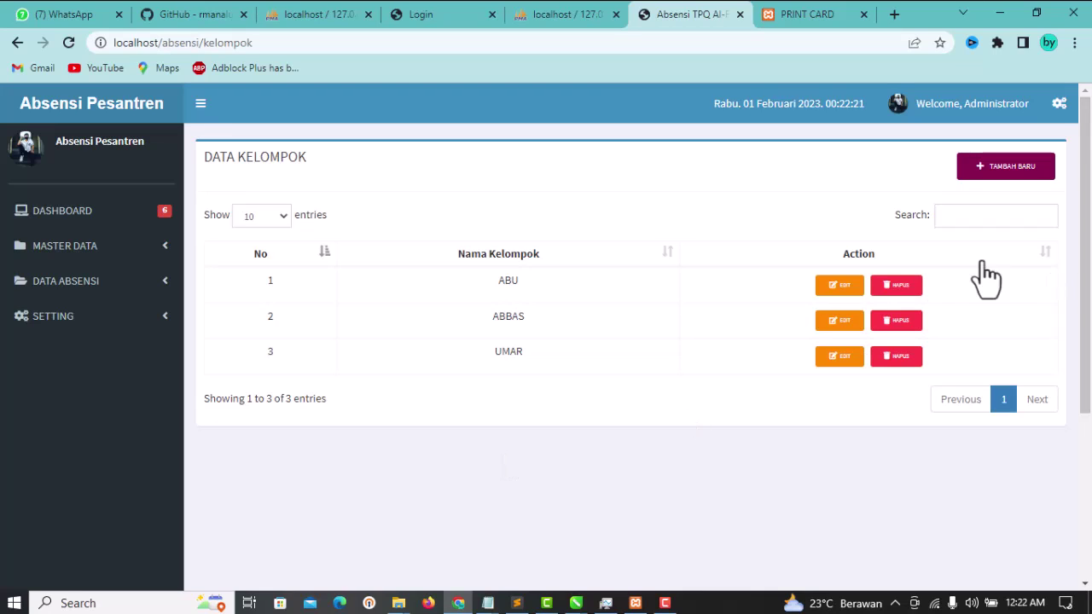
pyautogui.click(841, 286)
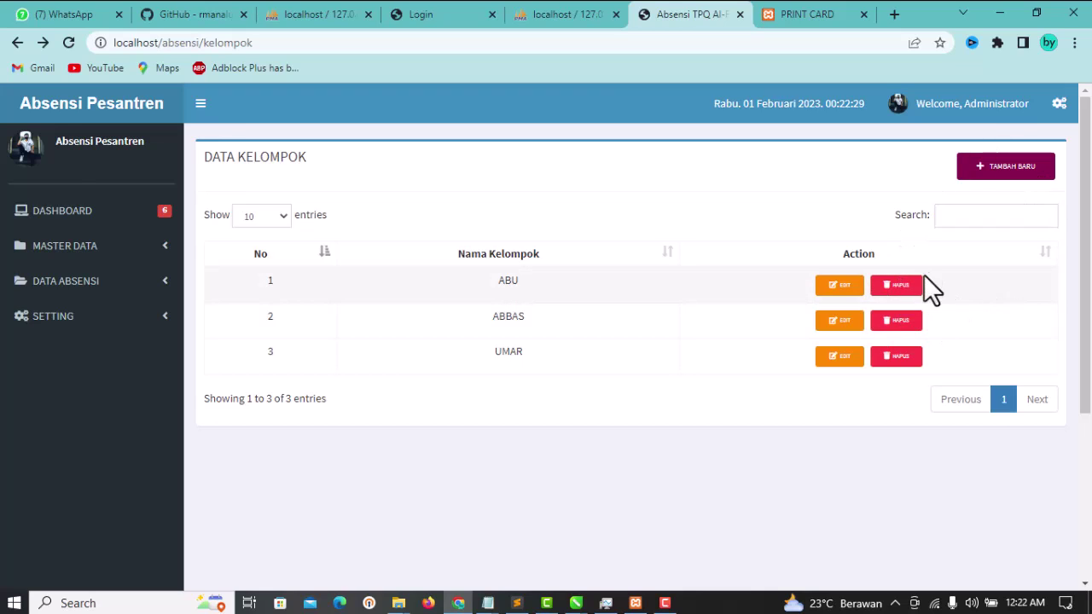
# - Open the form for adding a new kelompok and view its Nama Kelompok field
pyautogui.click(995, 169)
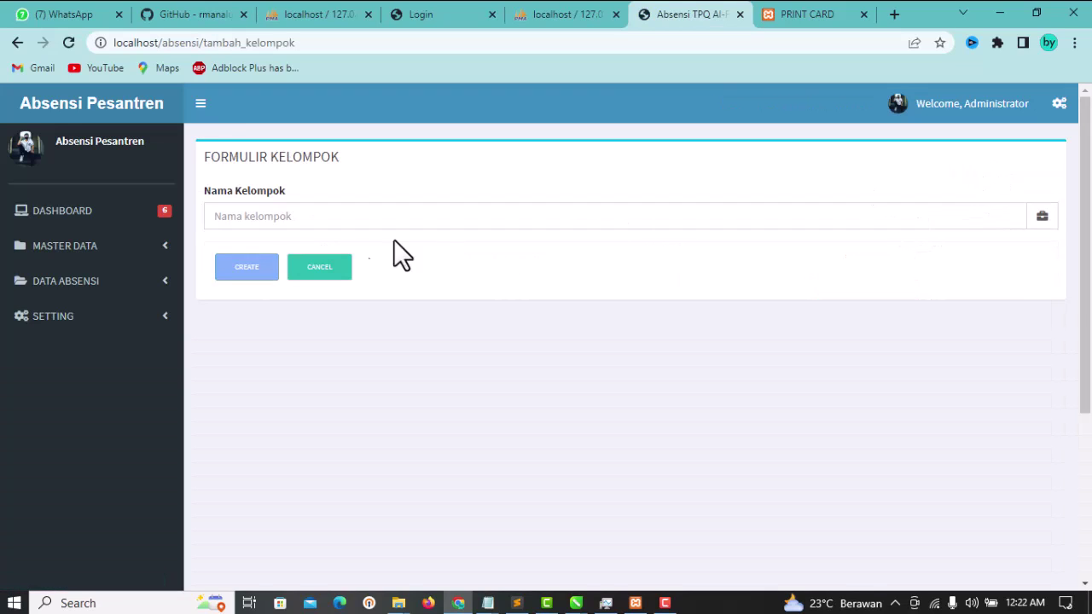
pyautogui.click(363, 223)
pyautogui.moveTo(350, 156); pyautogui.dragTo(218, 158)
pyautogui.click(608, 369)
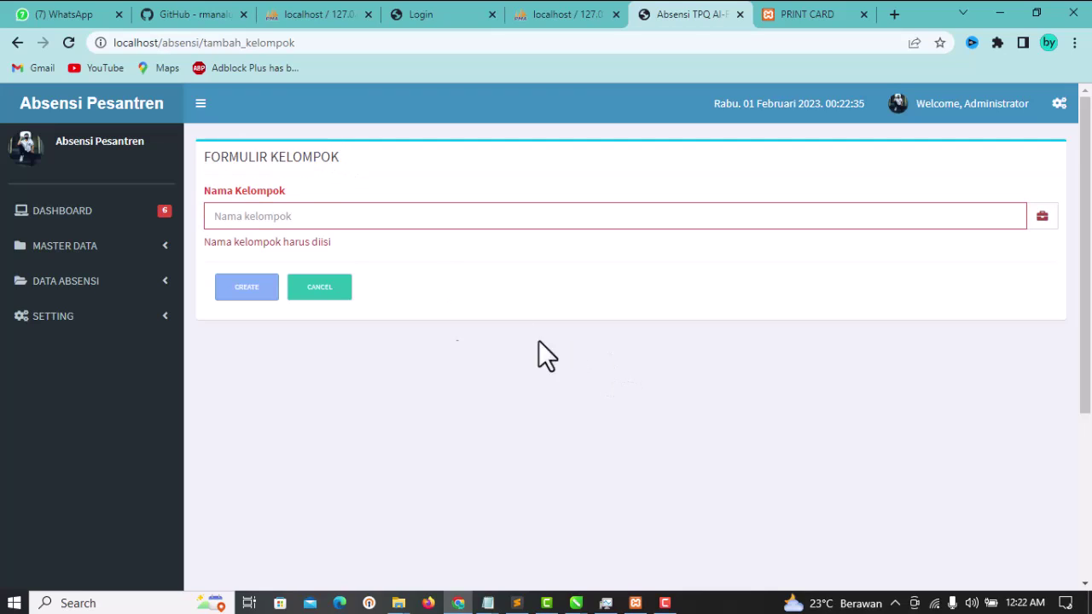
# - Open the Histori Absensi page under Data Absensi and review its user categories
pyautogui.click(164, 286)
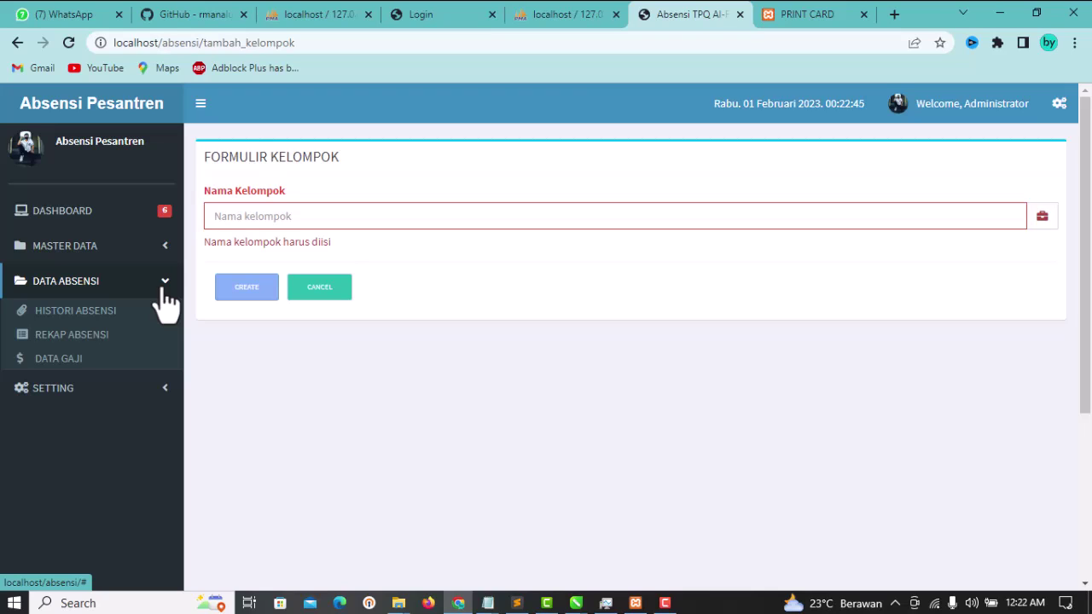
pyautogui.click(81, 318)
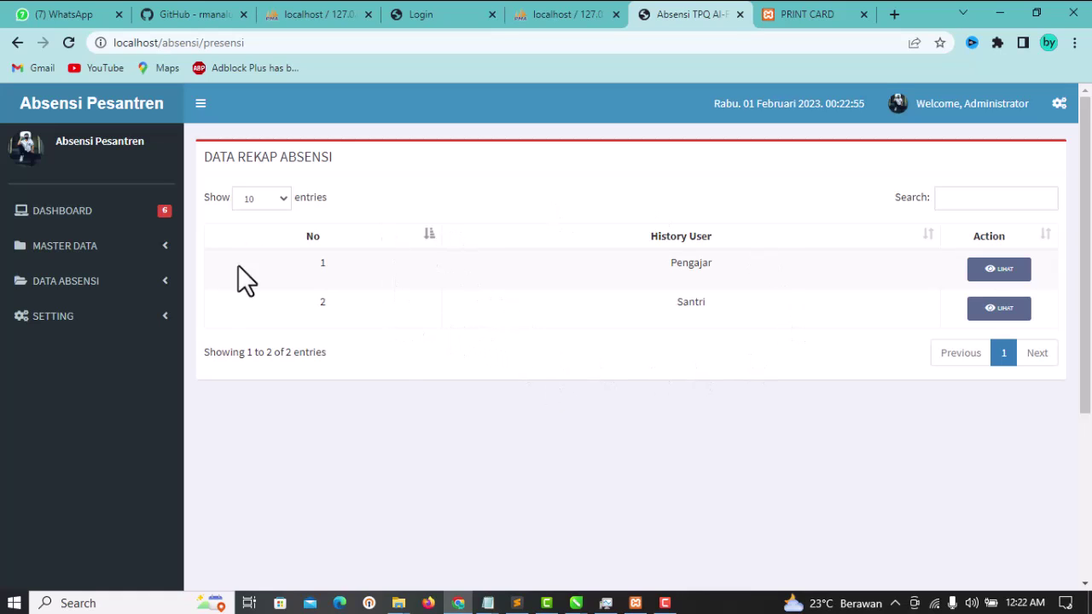
pyautogui.moveTo(332, 157); pyautogui.dragTo(205, 157)
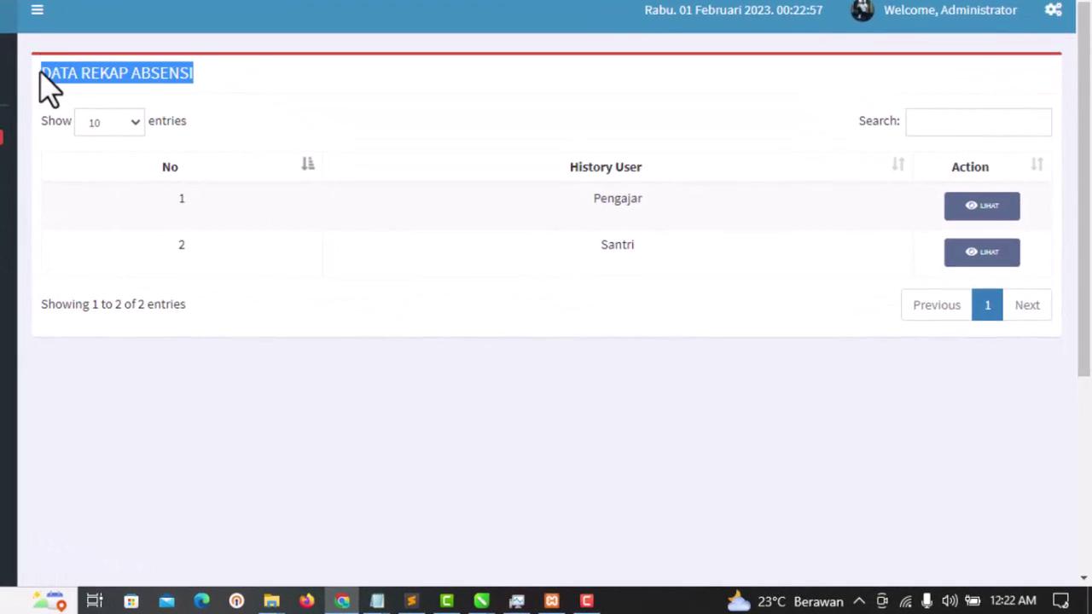
pyautogui.click(402, 288)
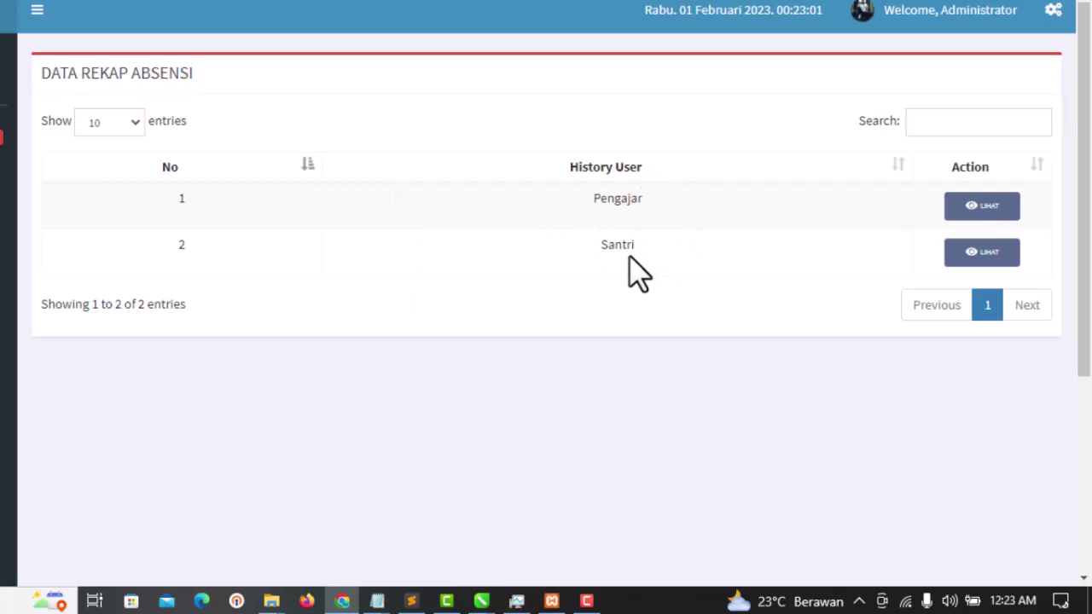
# - Open the Pengajar attendance history and examine its records, including the Jam Masuk, Jam Keluar, Kehadiran, Keterangan and status columns
pyautogui.click(985, 212)
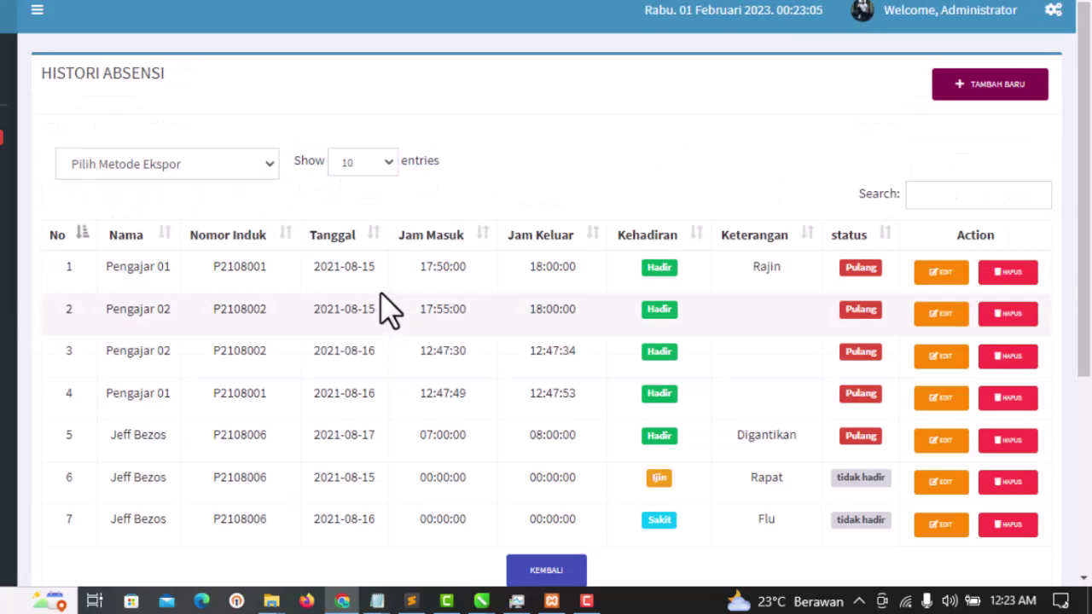
pyautogui.moveTo(164, 74); pyautogui.dragTo(52, 74)
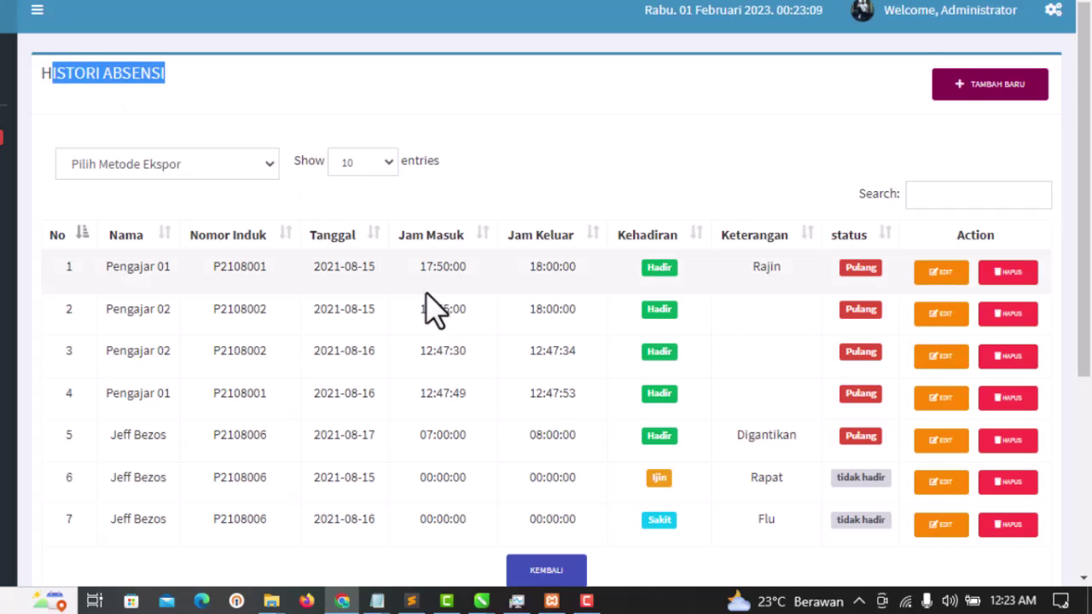
pyautogui.scroll(-3, 429, 307)
pyautogui.scroll(1, 430, 315)
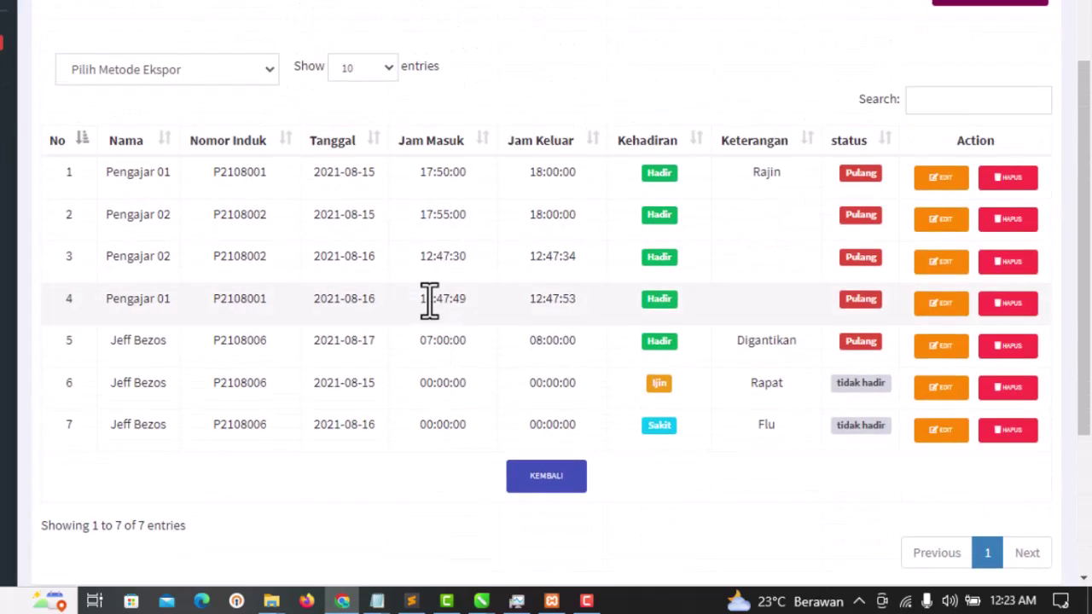
pyautogui.scroll(1, 429, 300)
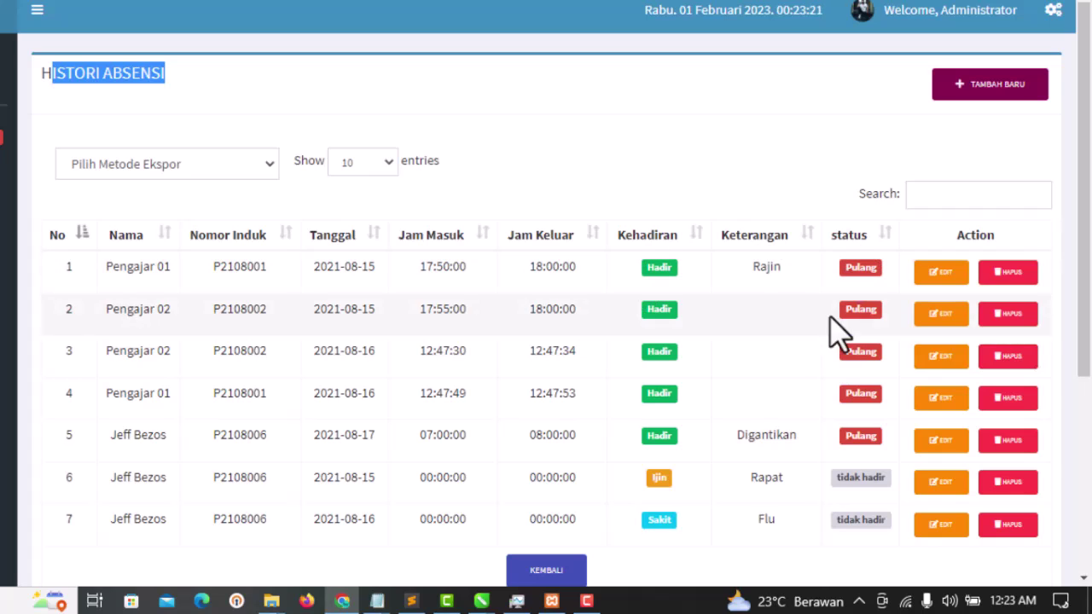
pyautogui.scroll(-1, 870, 349)
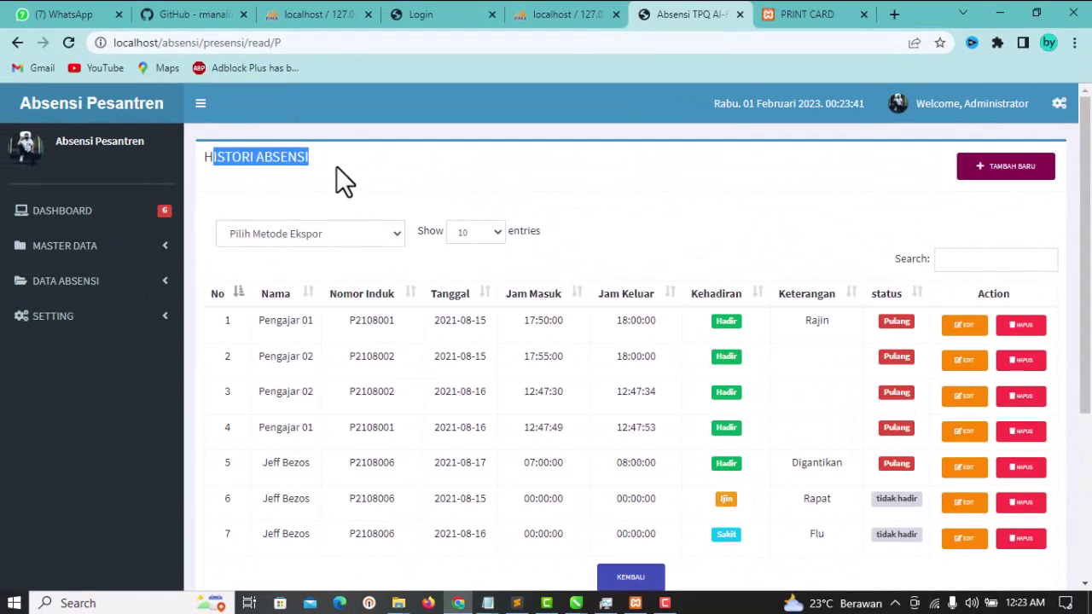
pyautogui.moveTo(336, 166); pyautogui.dragTo(222, 158)
pyautogui.click(479, 176)
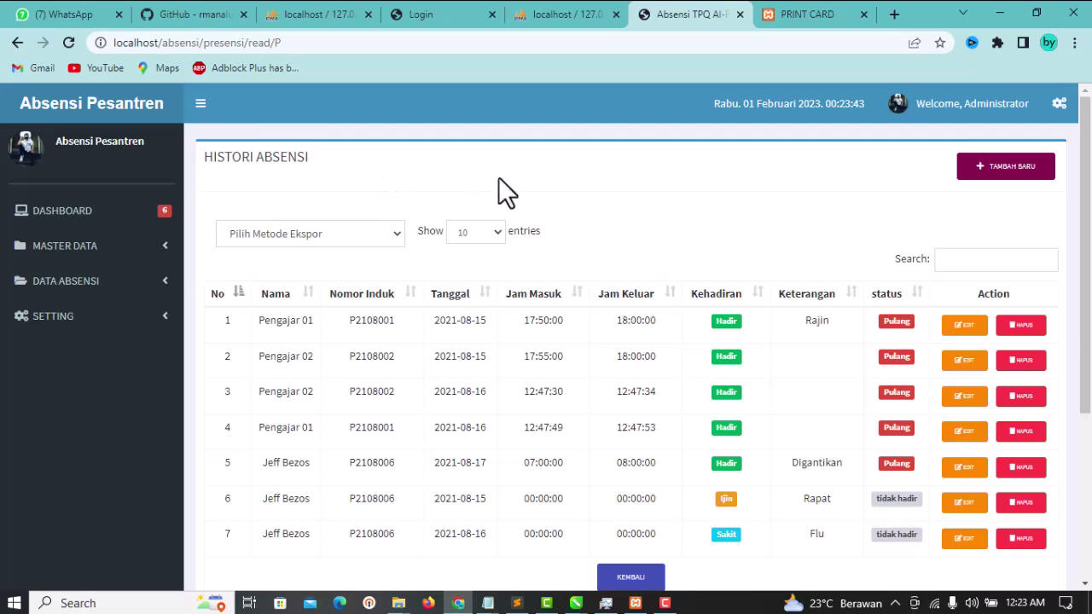
# - Open the new attendance form, examine its Nama User, Jam Masuk and Jam Pulang fields, and return to the list of user categories
pyautogui.click(999, 174)
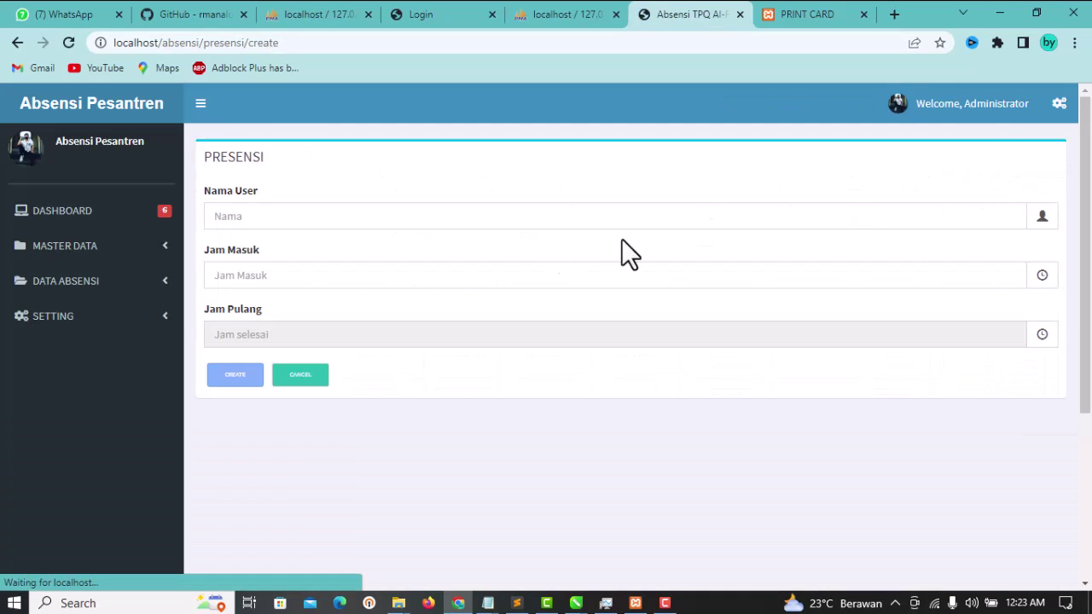
pyautogui.click(298, 220)
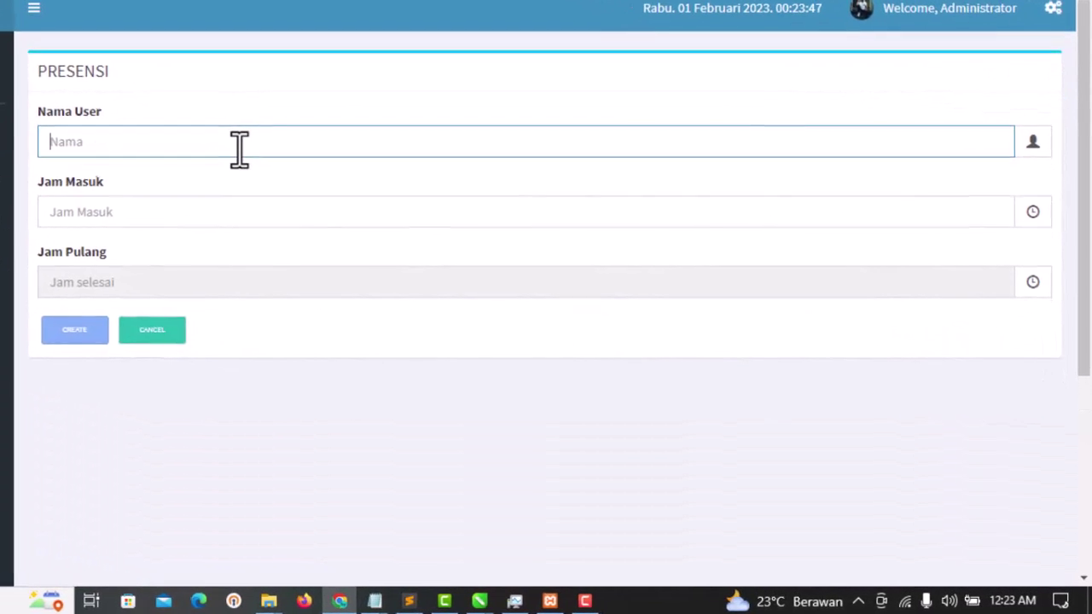
pyautogui.click(173, 213)
pyautogui.click(185, 234)
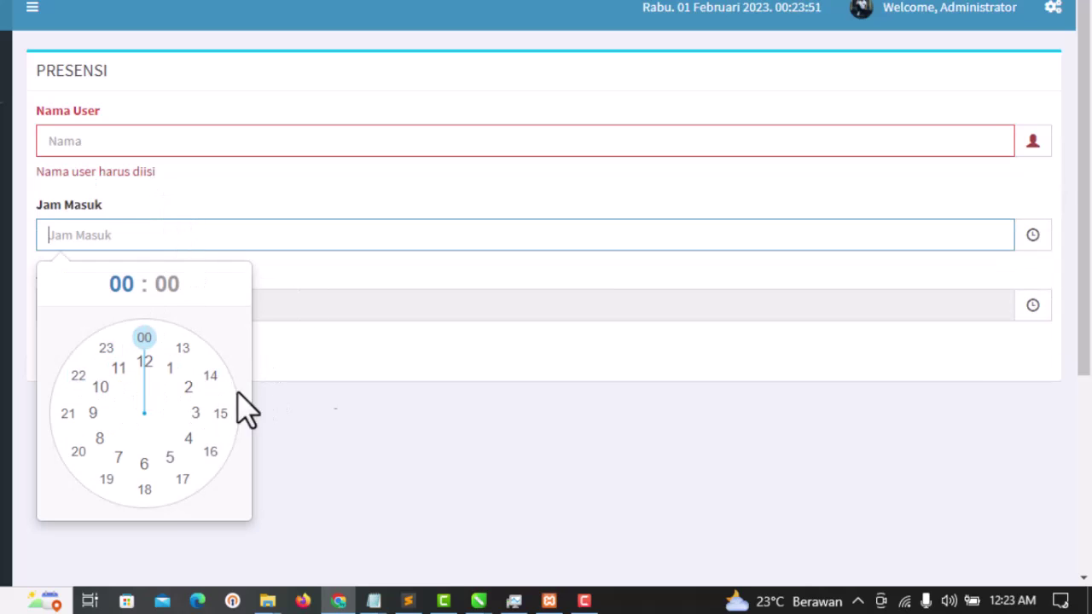
pyautogui.click(366, 402)
pyautogui.click(191, 331)
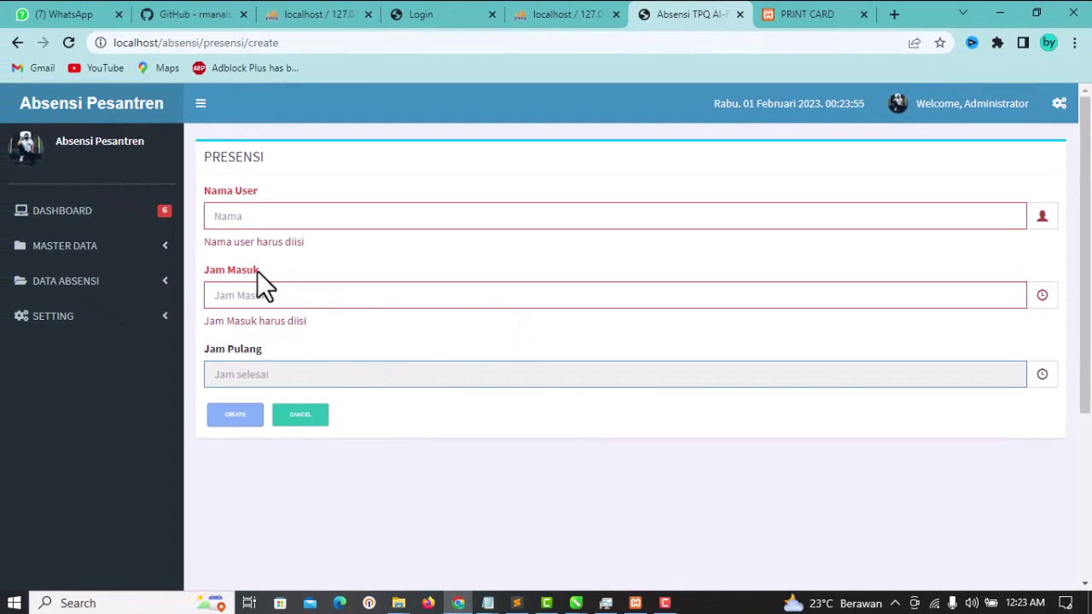
pyautogui.click(101, 283)
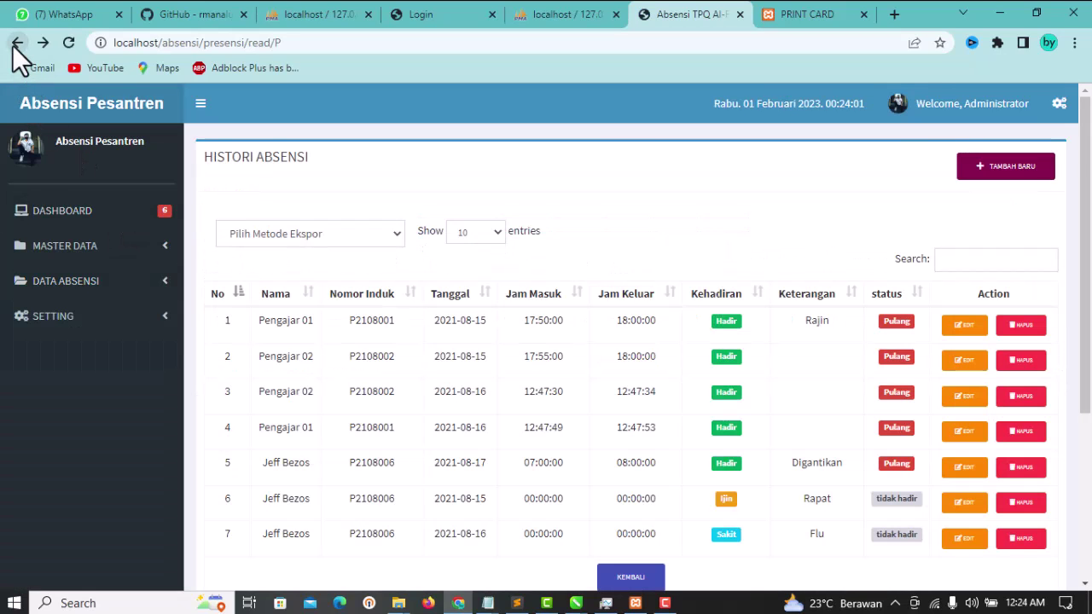
pyautogui.click(12, 48)
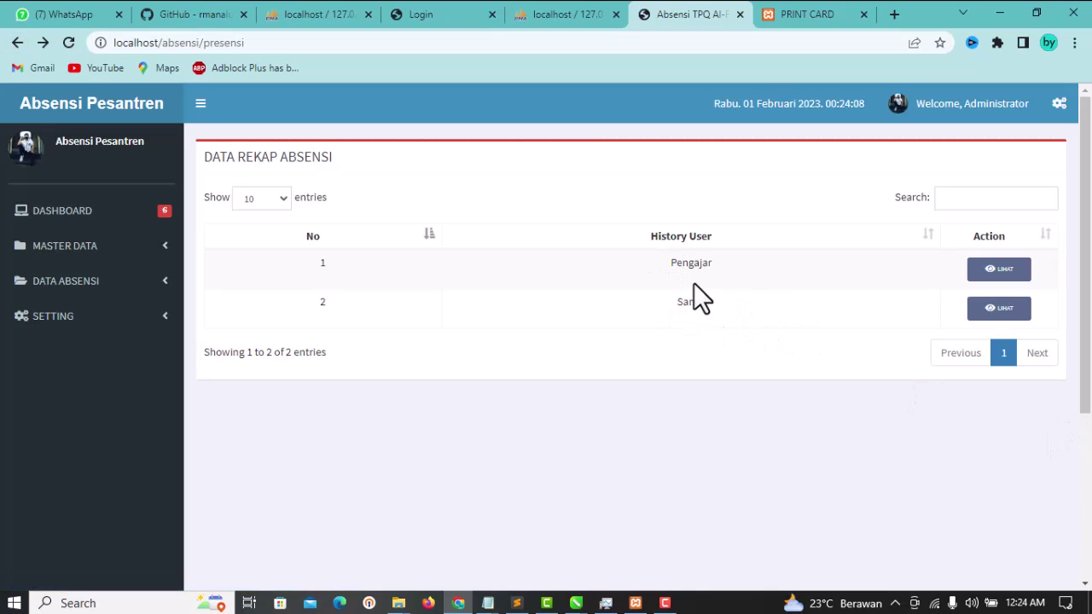
# - Open the Santri attendance history and examine its attendance records, remarks and statuses
pyautogui.click(1014, 312)
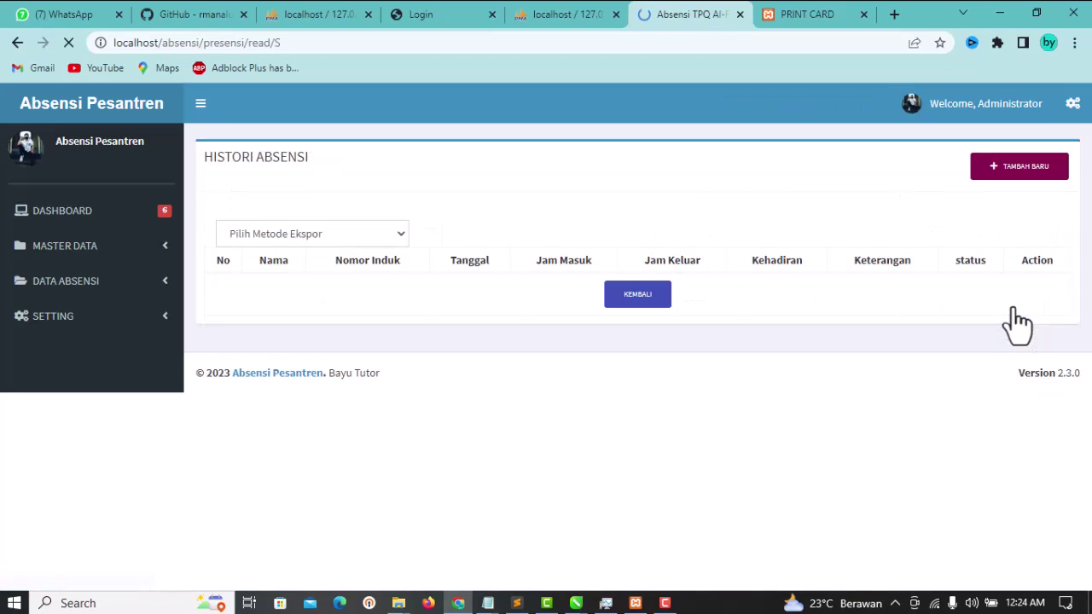
pyautogui.scroll(-3, 623, 401)
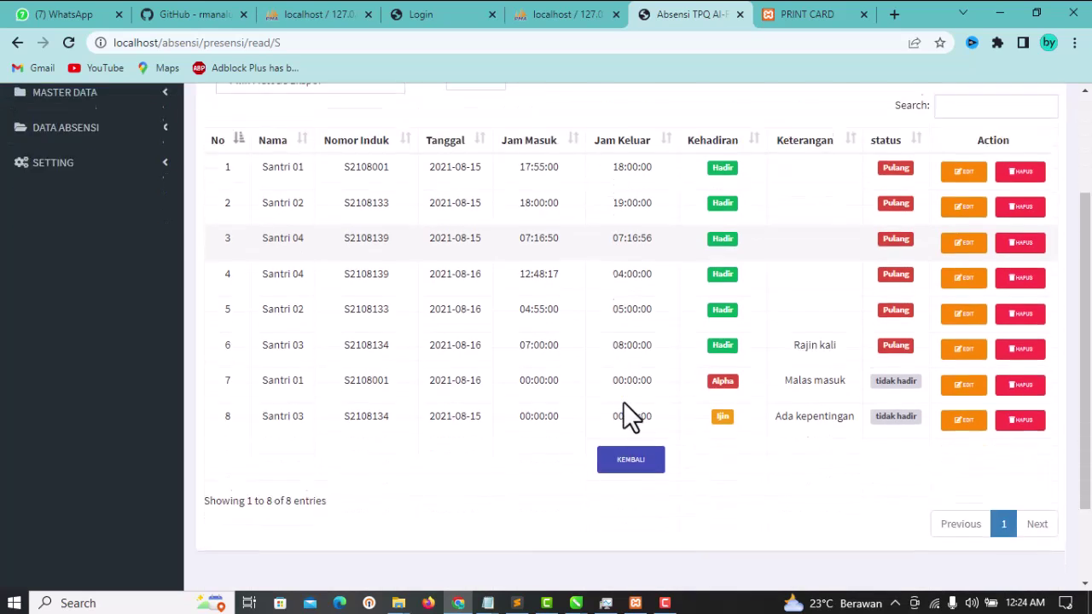
pyautogui.scroll(2, 622, 401)
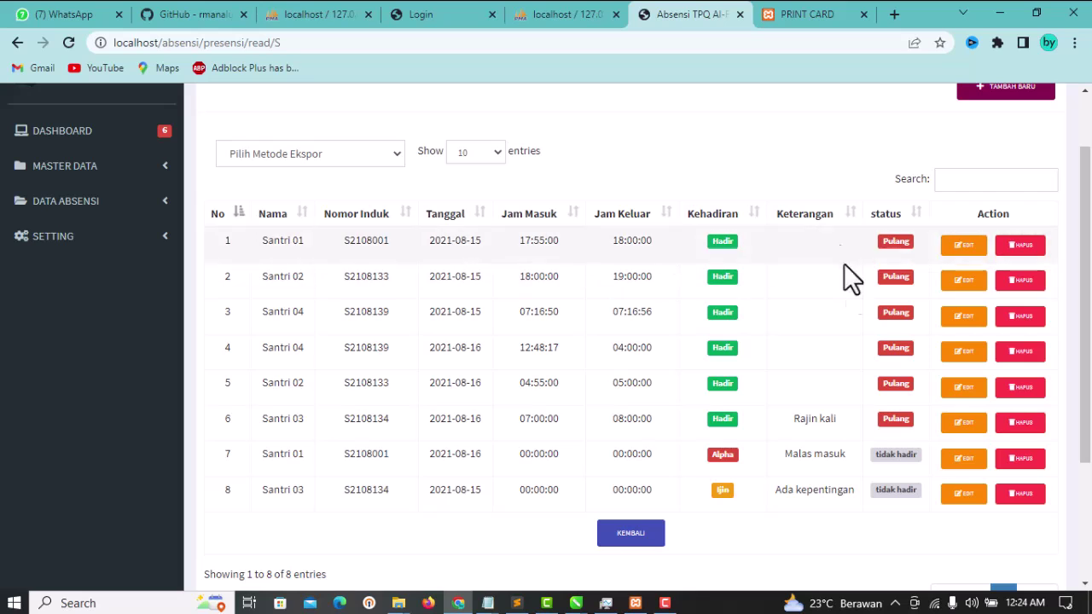
pyautogui.scroll(1, 825, 374)
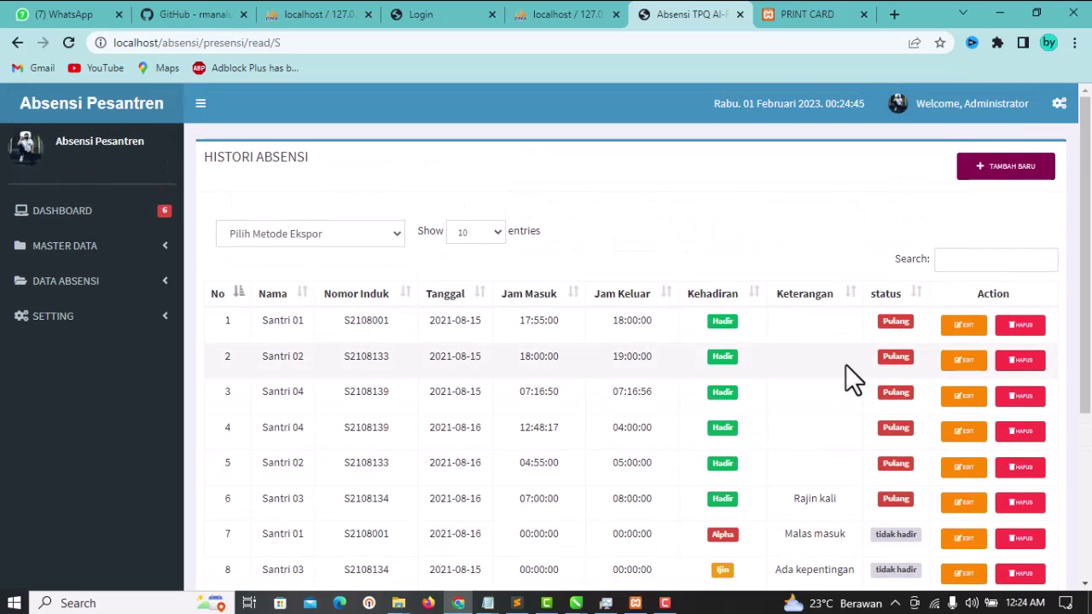
pyautogui.scroll(-1, 850, 379)
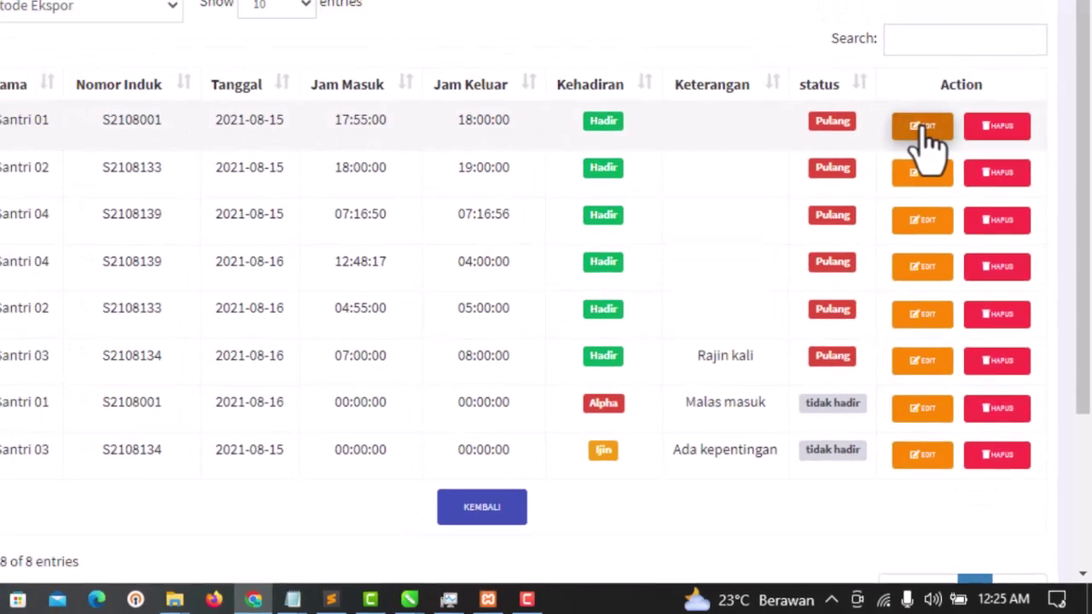
# - Open the edit form of the first Santri 01 attendance record and examine its date, time, Kehadiran and Keterangan fields
pyautogui.click(921, 128)
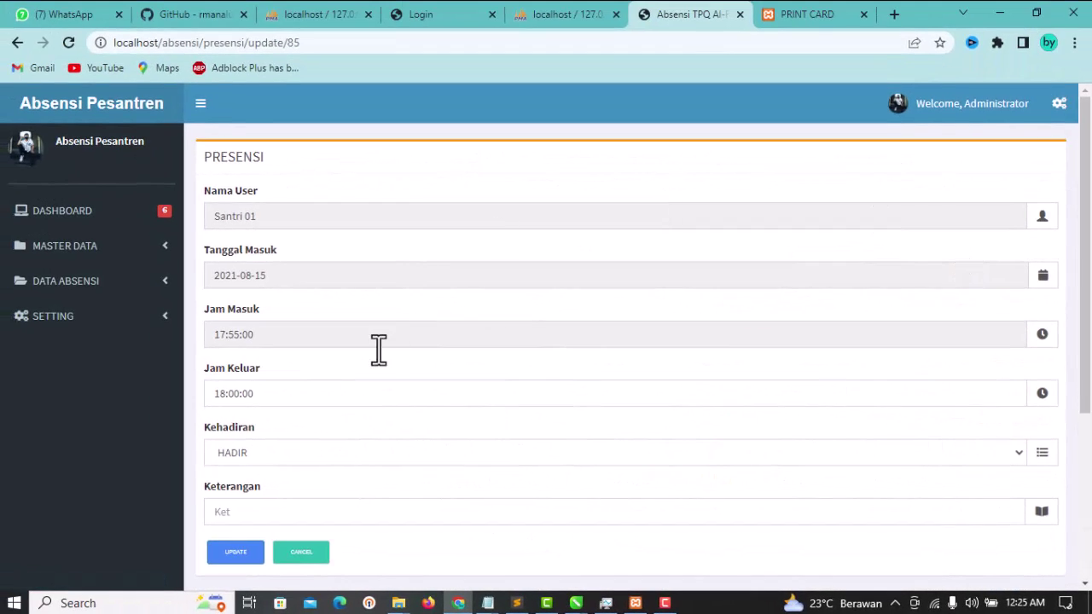
pyautogui.scroll(-3, 379, 350)
pyautogui.scroll(3, 829, 370)
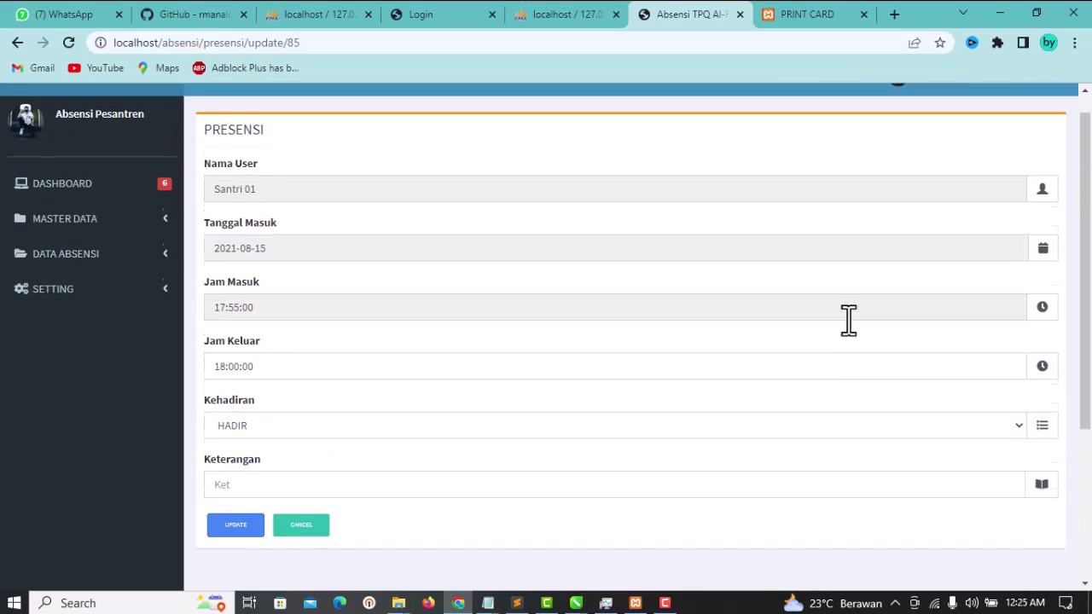
pyautogui.click(371, 254)
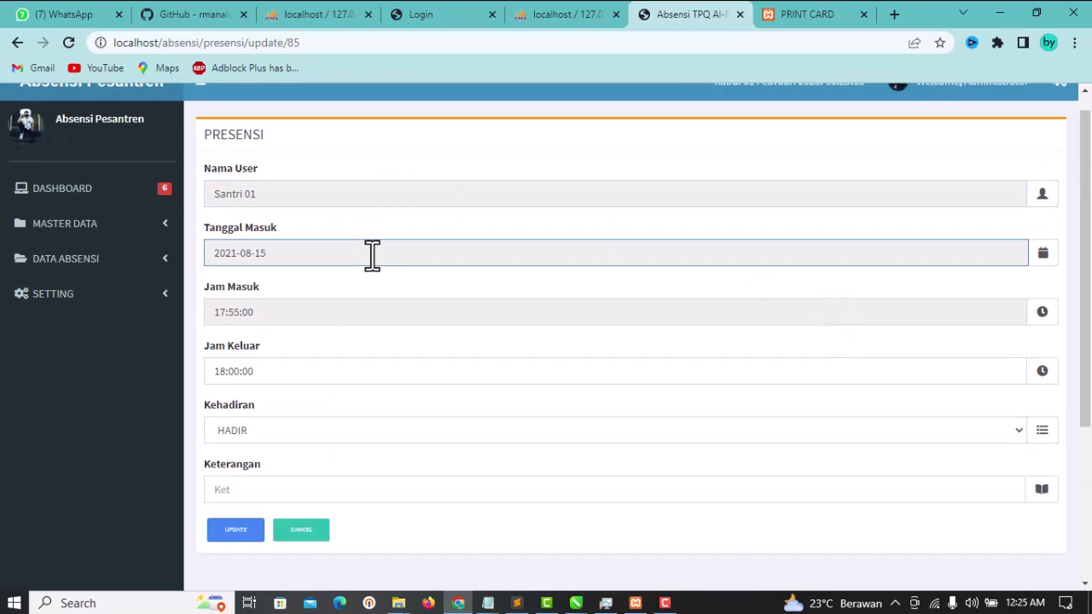
pyautogui.click(326, 307)
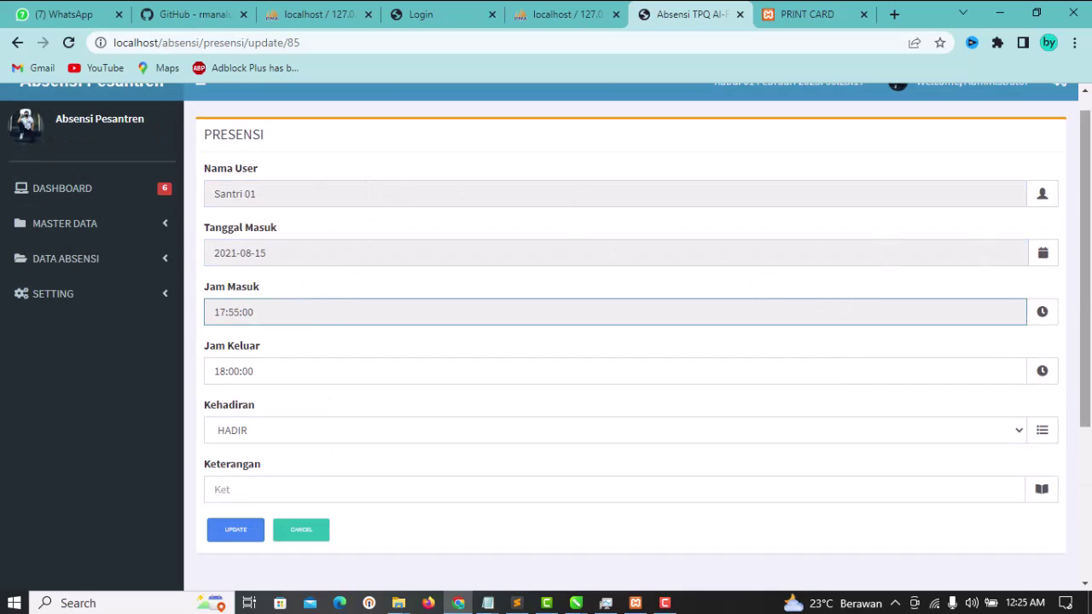
pyautogui.click(376, 368)
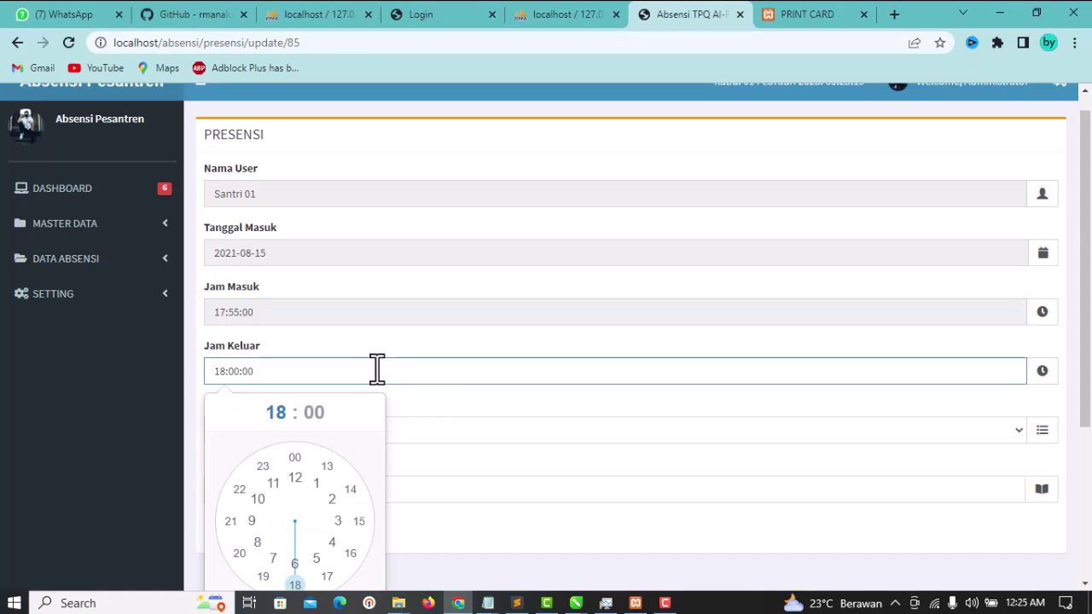
pyautogui.click(371, 343)
pyautogui.scroll(-1, 355, 349)
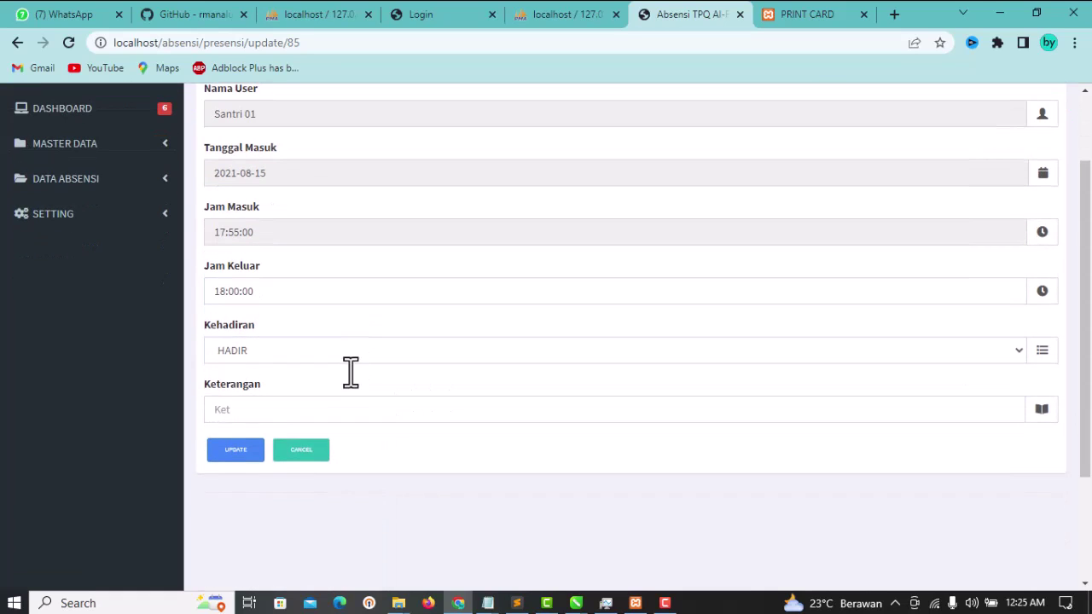
pyautogui.click(359, 352)
pyautogui.click(359, 352)
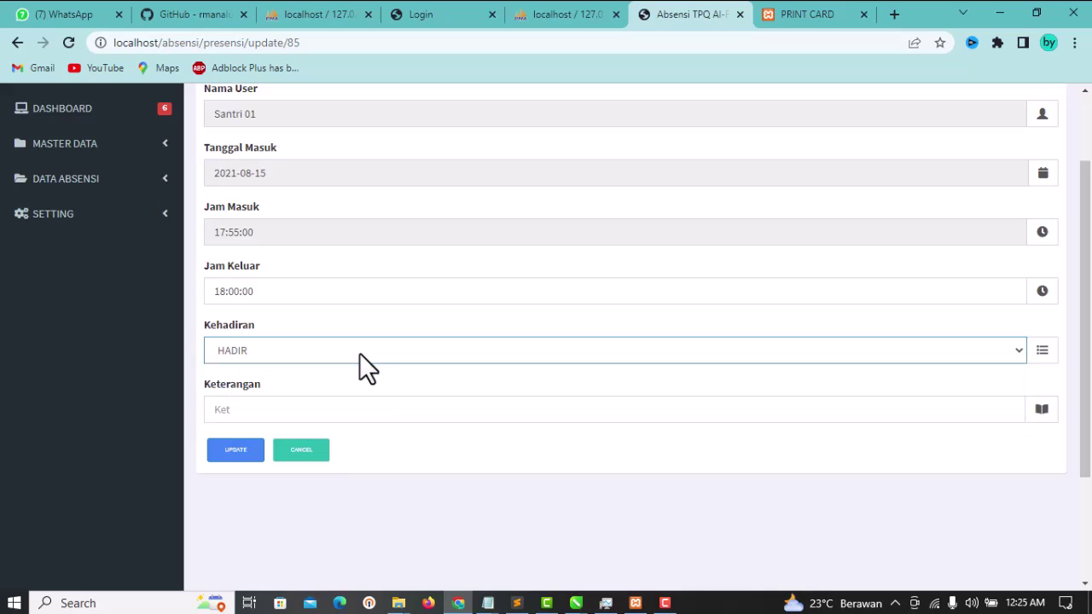
pyautogui.click(411, 410)
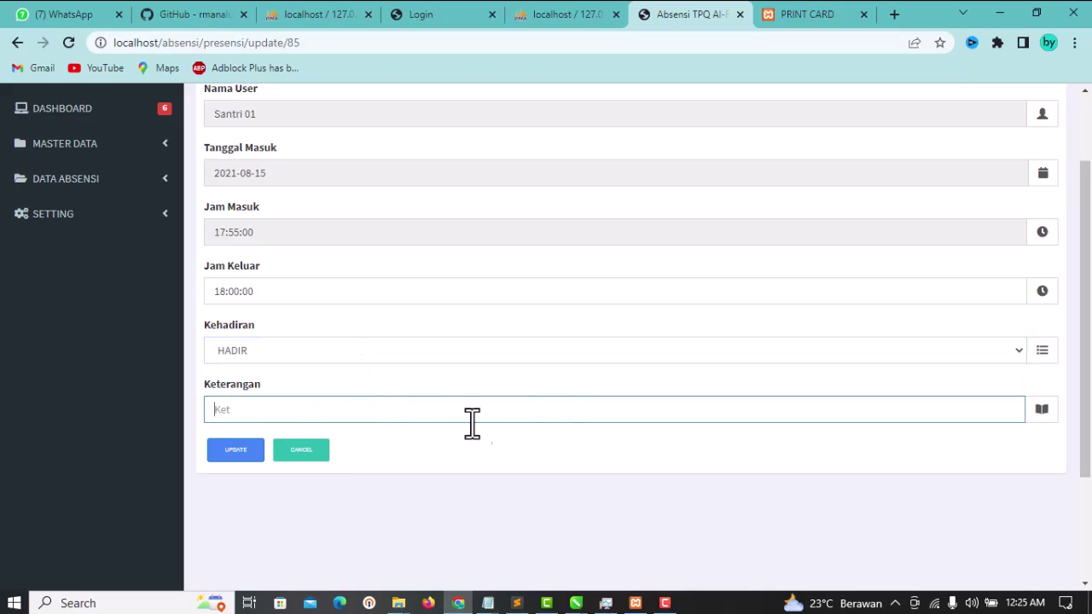
pyautogui.scroll(2, 447, 416)
# - Open the Rekap Absensi page under Data Absensi and review its Pengajar and Santri entries
pyautogui.click(132, 299)
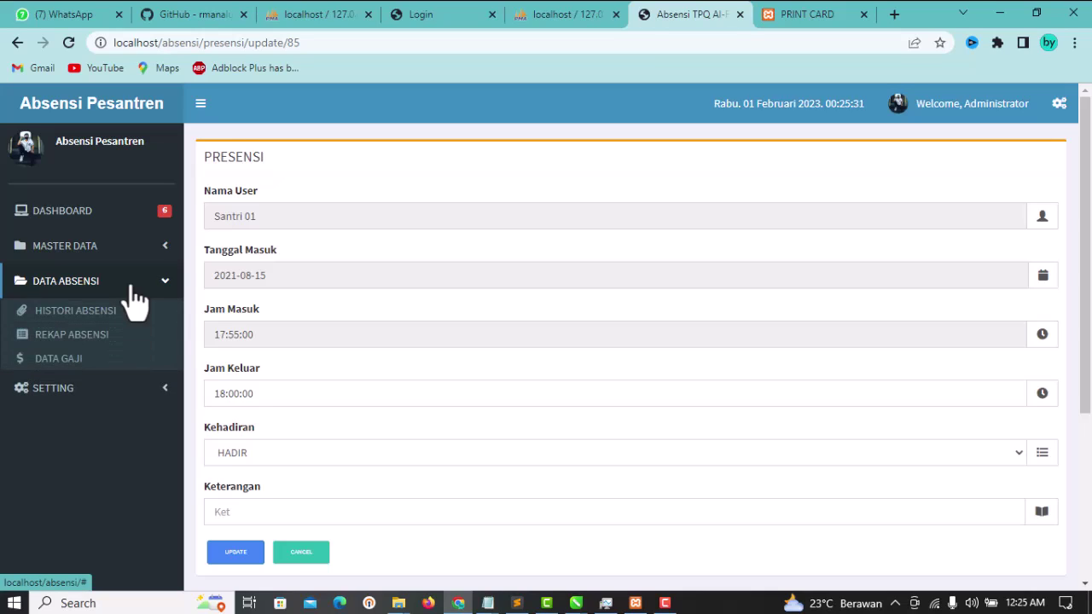
pyautogui.click(76, 335)
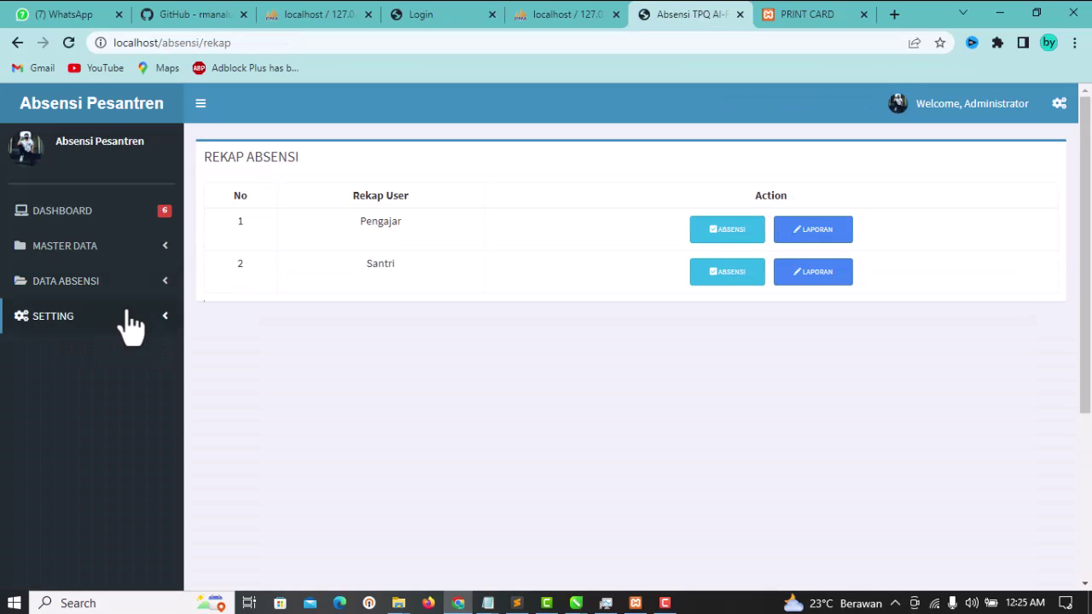
pyautogui.click(133, 282)
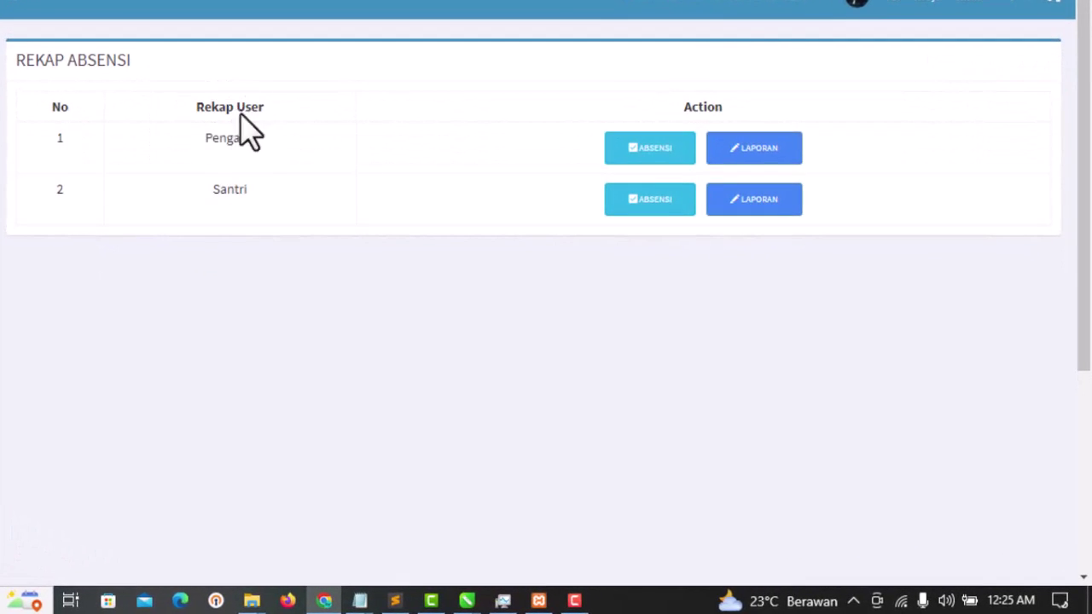
pyautogui.moveTo(281, 145); pyautogui.dragTo(203, 141)
pyautogui.moveTo(273, 195); pyautogui.dragTo(212, 204)
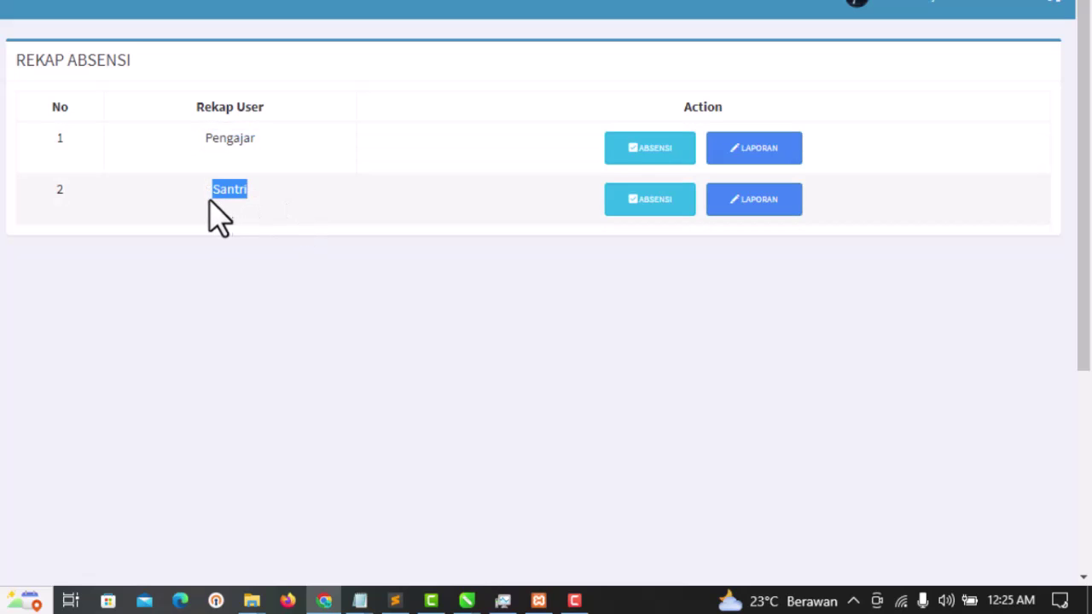
# - Open the Pengajar attendance recap and examine its Tanggal awal, Tanggal akhir and Shift filters
pyautogui.click(481, 252)
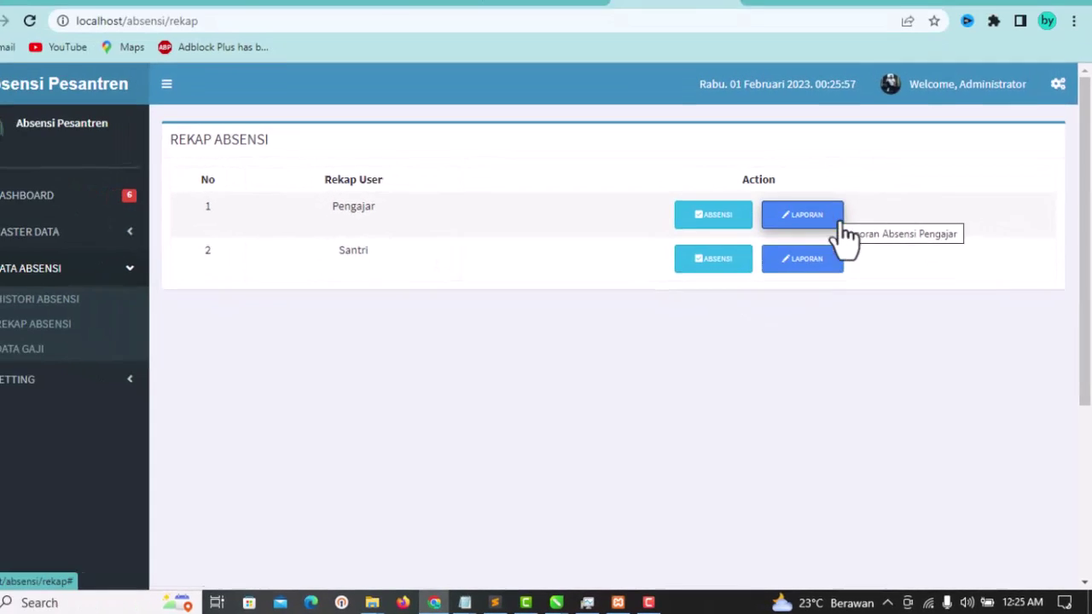
pyautogui.click(713, 223)
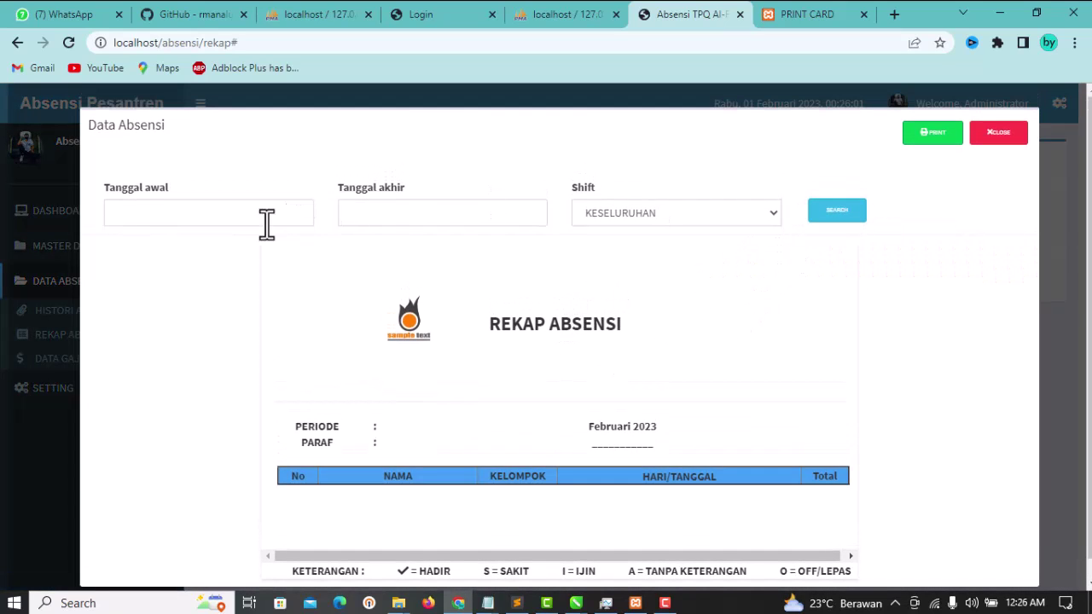
pyautogui.scroll(-1, 209, 220)
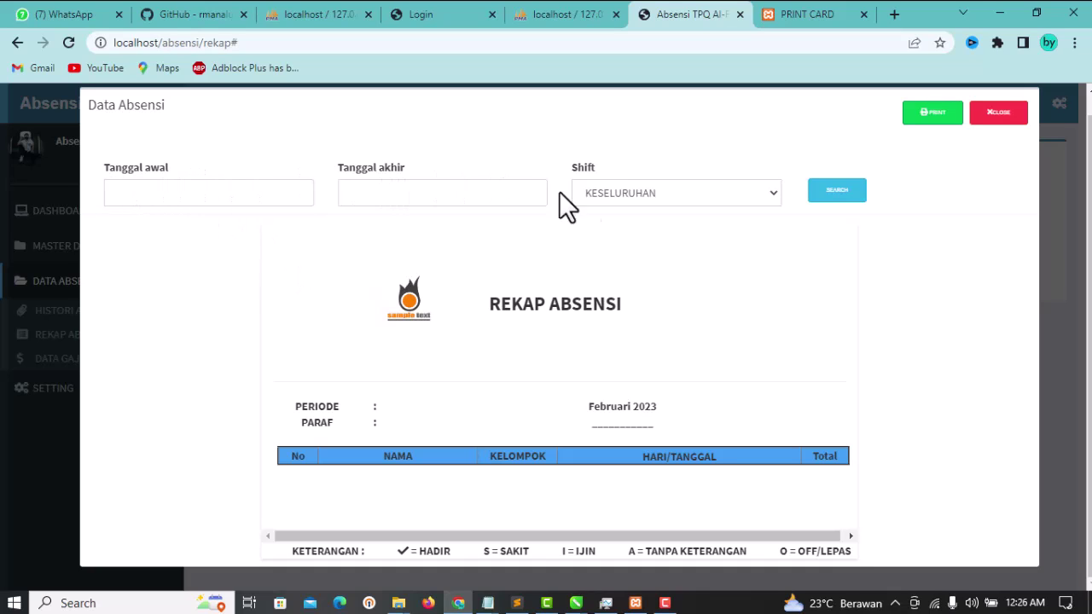
pyautogui.click(633, 193)
pyautogui.click(634, 194)
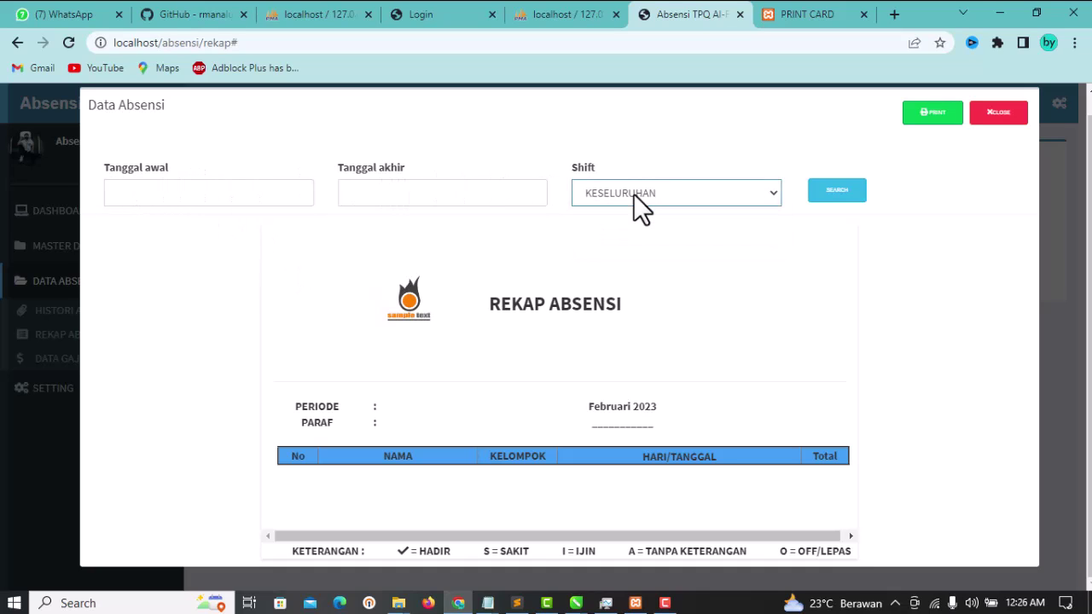
pyautogui.press('Tab')
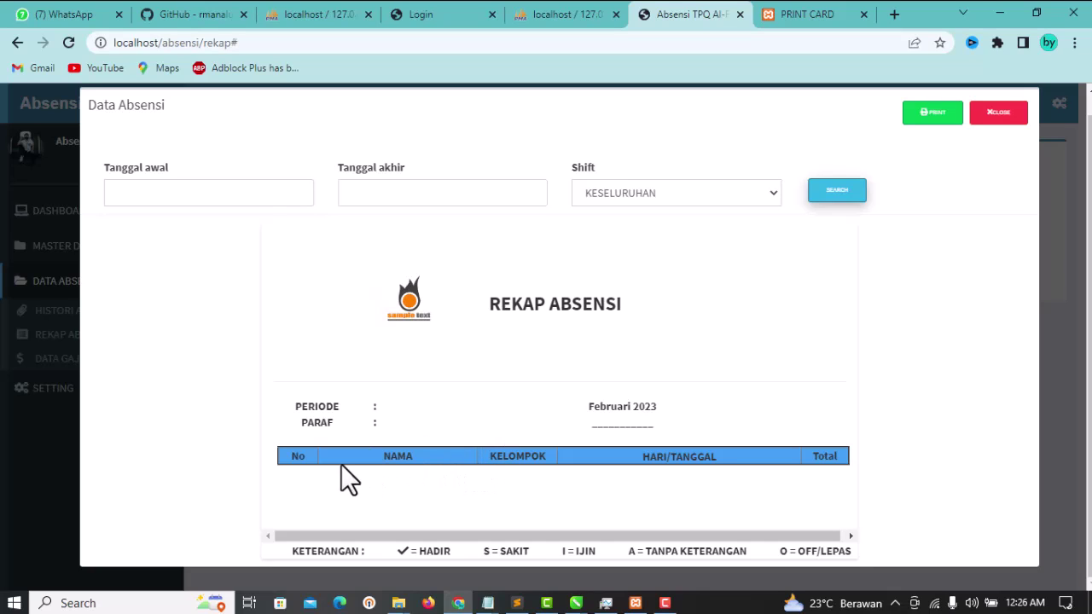
# - Examine the Nama, Kelompok, Hari/Tanggal and Total columns of the Pengajar recap table
pyautogui.click(414, 456)
pyautogui.moveTo(414, 456); pyautogui.dragTo(537, 457)
pyautogui.moveTo(642, 457); pyautogui.dragTo(731, 463)
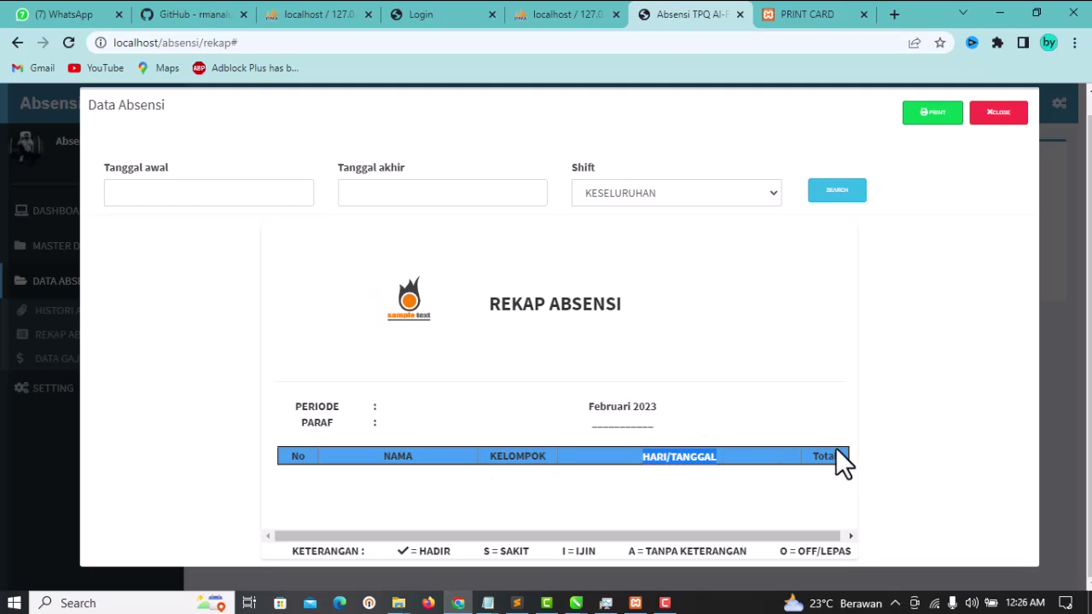
pyautogui.moveTo(823, 487); pyautogui.dragTo(856, 453)
pyautogui.click(600, 520)
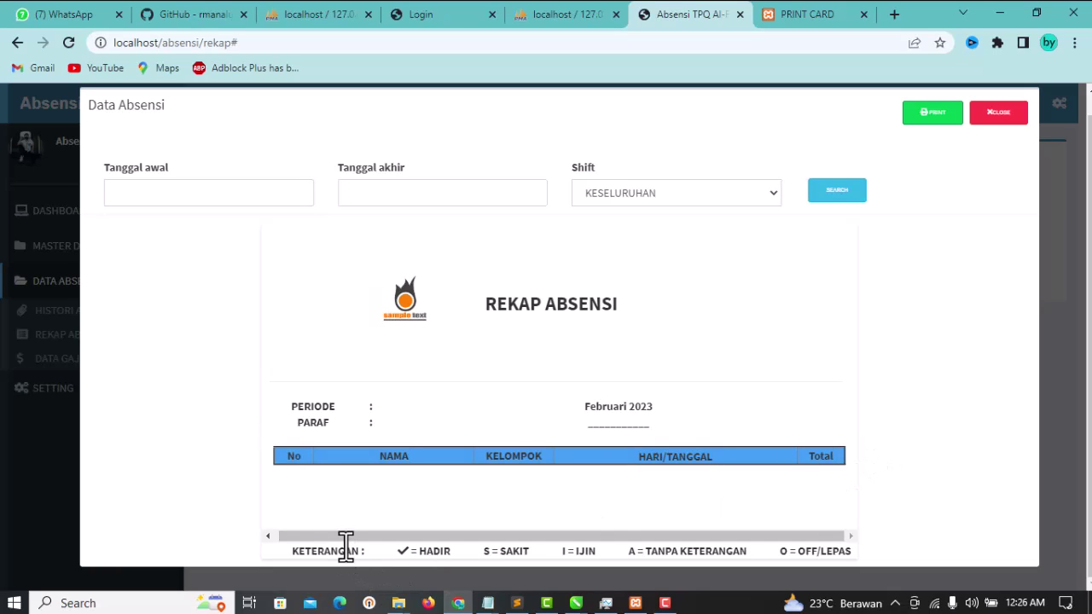
# - Review the recap's Keterangan legend of attendance codes, then open its print preview and cancel without printing
pyautogui.doubleClick(316, 552)
pyautogui.click(415, 548)
pyautogui.tripleClick(570, 550)
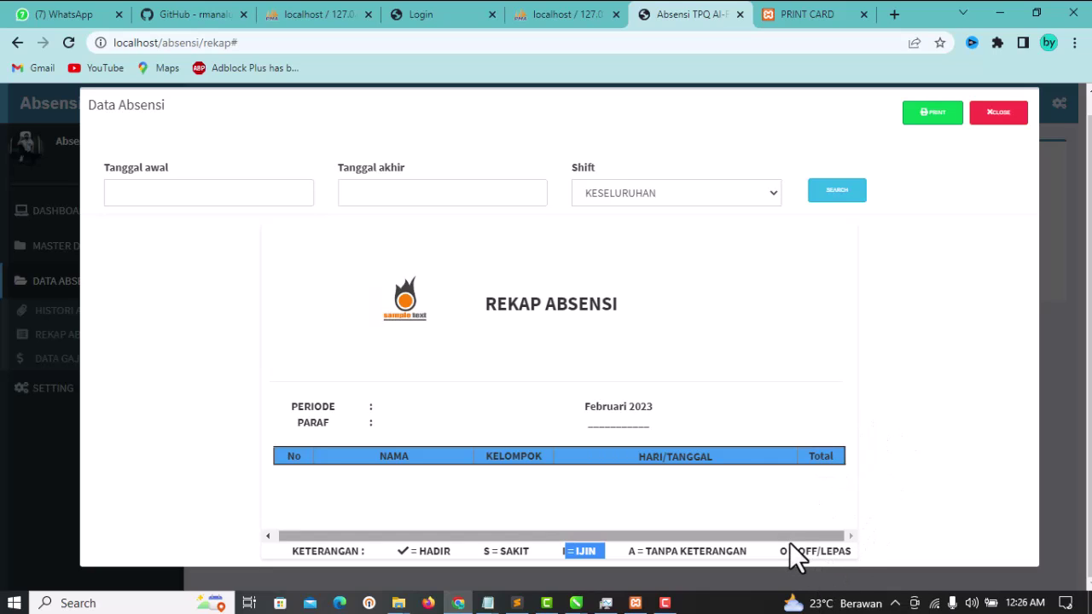
pyautogui.click(945, 112)
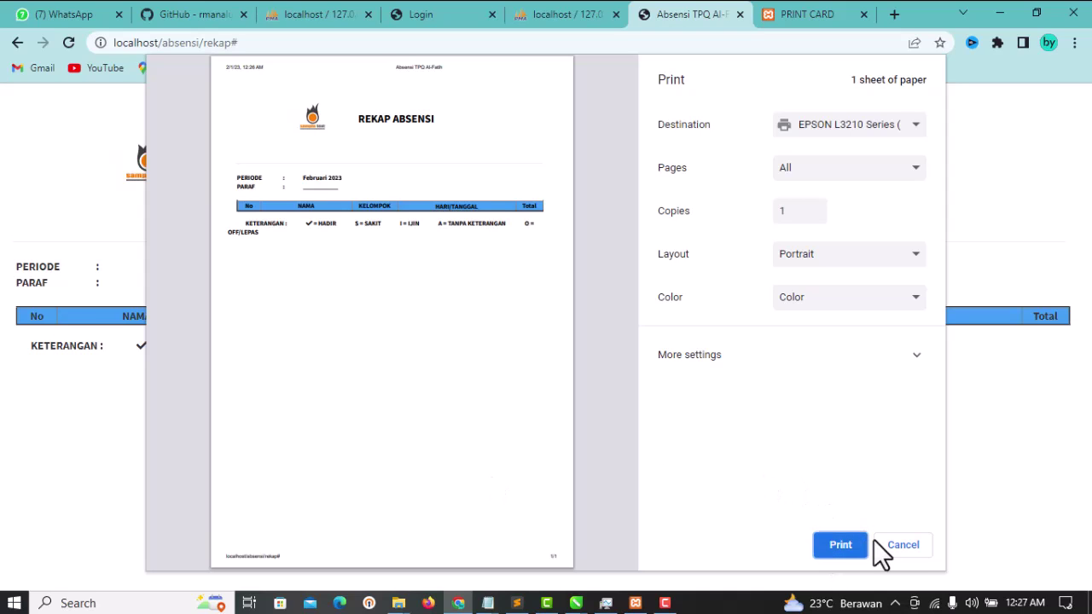
pyautogui.click(899, 550)
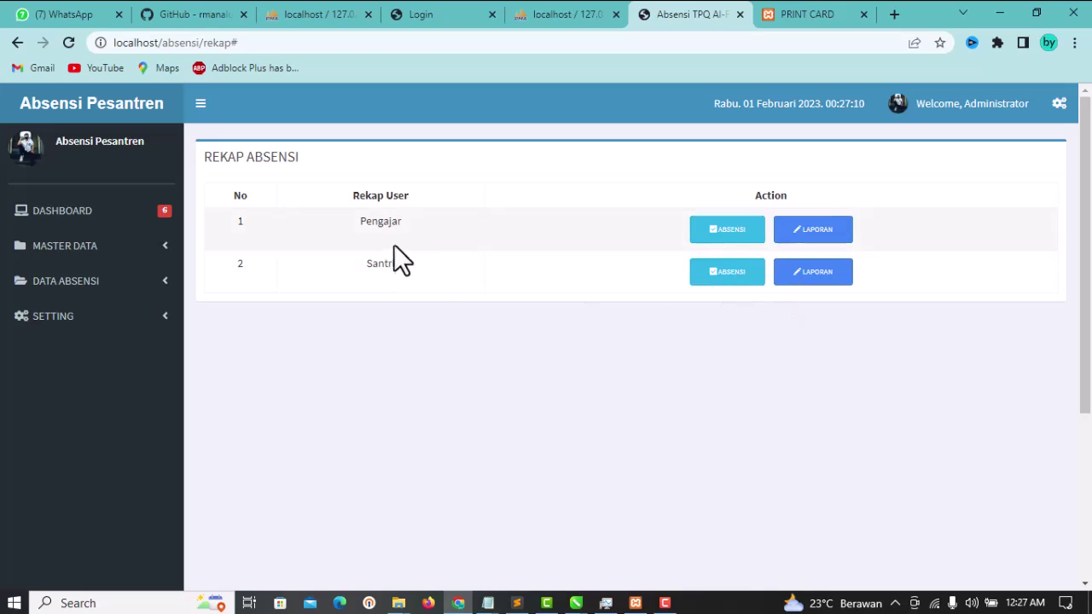
# - Open the Santri attendance recap, look over its filters and table, and close it
pyautogui.click(740, 275)
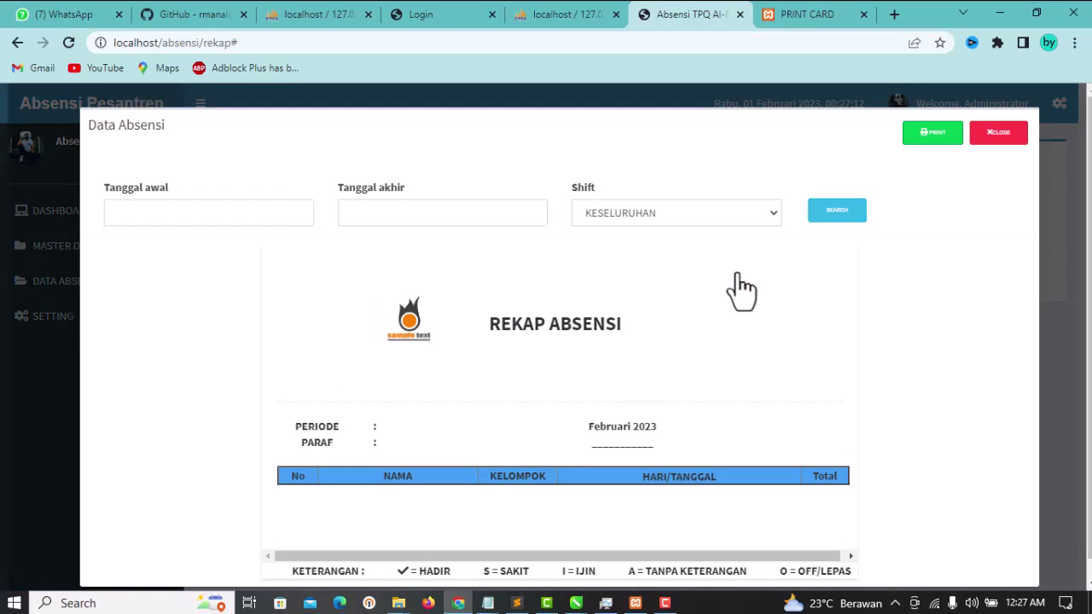
pyautogui.scroll(-1, 473, 422)
pyautogui.scroll(1, 487, 416)
pyautogui.click(998, 135)
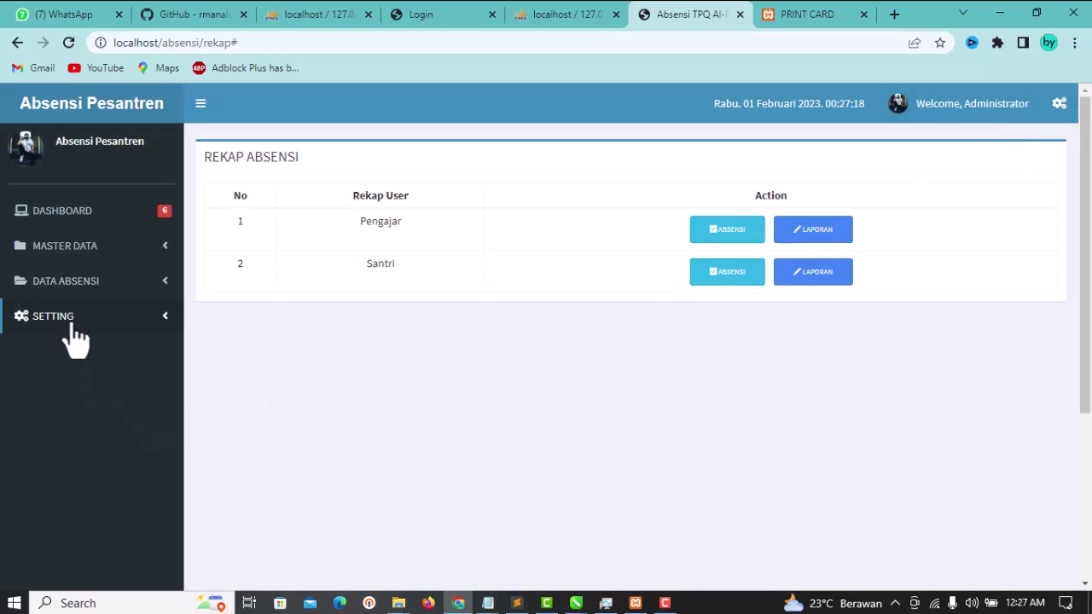
# - Open the Data Gaji page under Data Absensi and examine the No and NIP columns of the payroll table
pyautogui.click(119, 289)
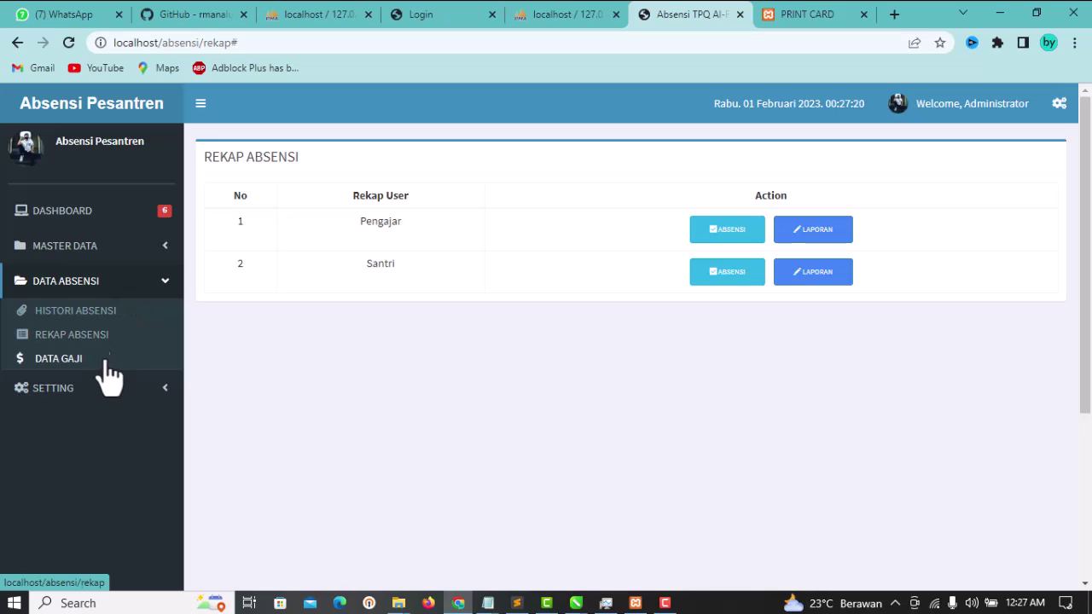
pyautogui.click(61, 365)
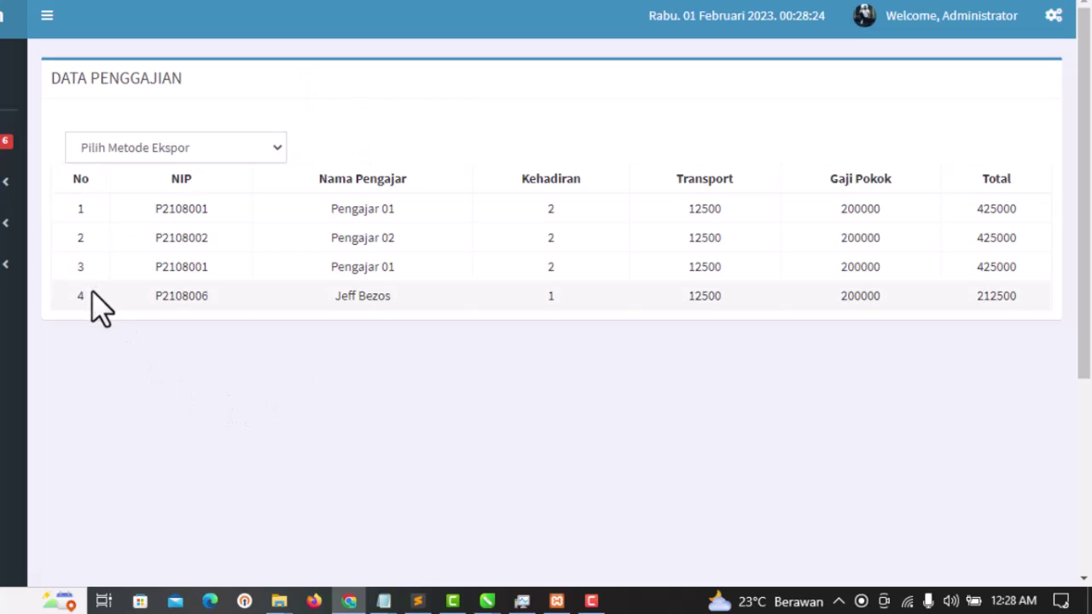
pyautogui.moveTo(81, 181); pyautogui.dragTo(88, 324)
pyautogui.click(96, 324)
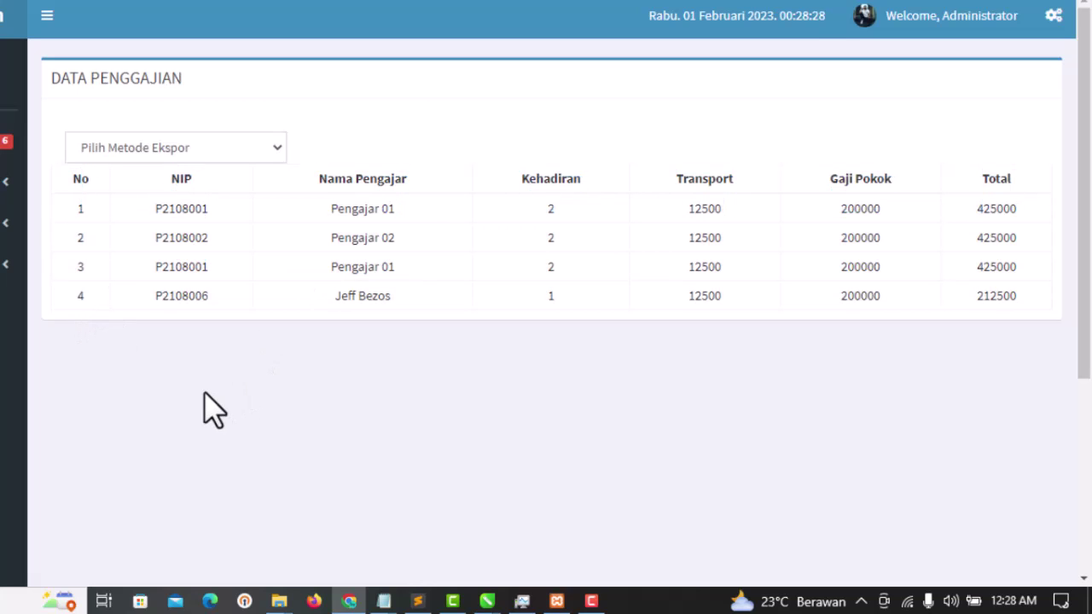
pyautogui.moveTo(201, 208); pyautogui.dragTo(210, 295)
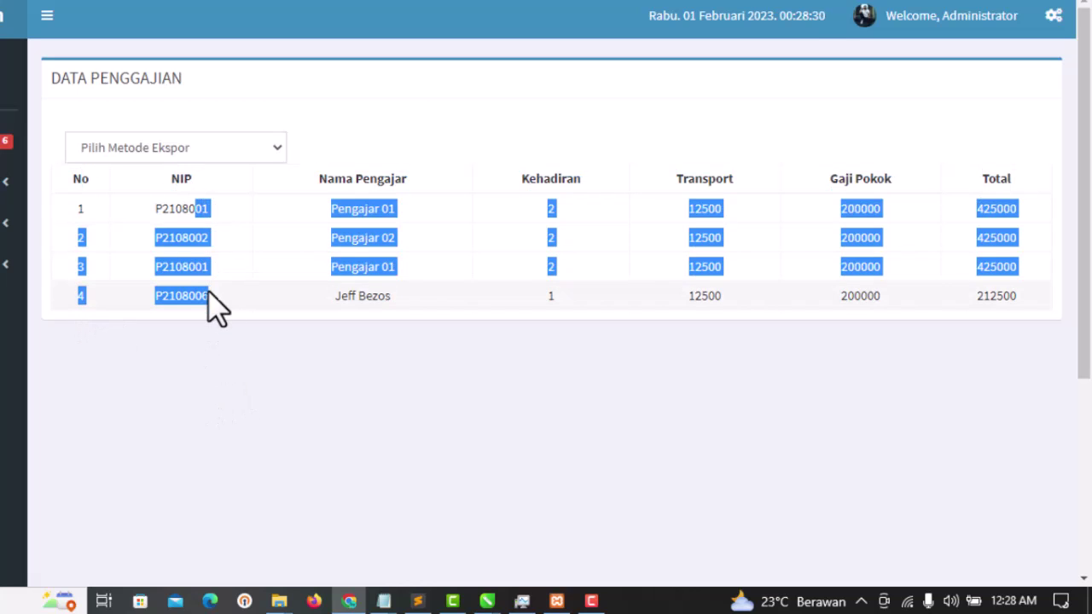
pyautogui.click(209, 304)
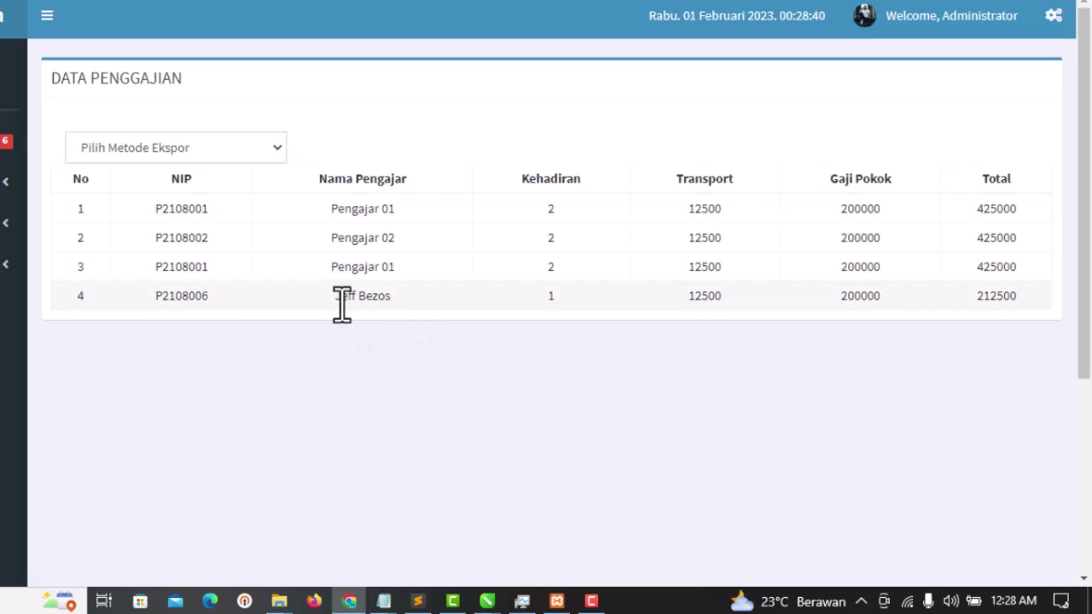
# - Examine the Nama Pengajar, Kehadiran and Transport columns of the payroll table
pyautogui.moveTo(336, 296); pyautogui.dragTo(395, 295)
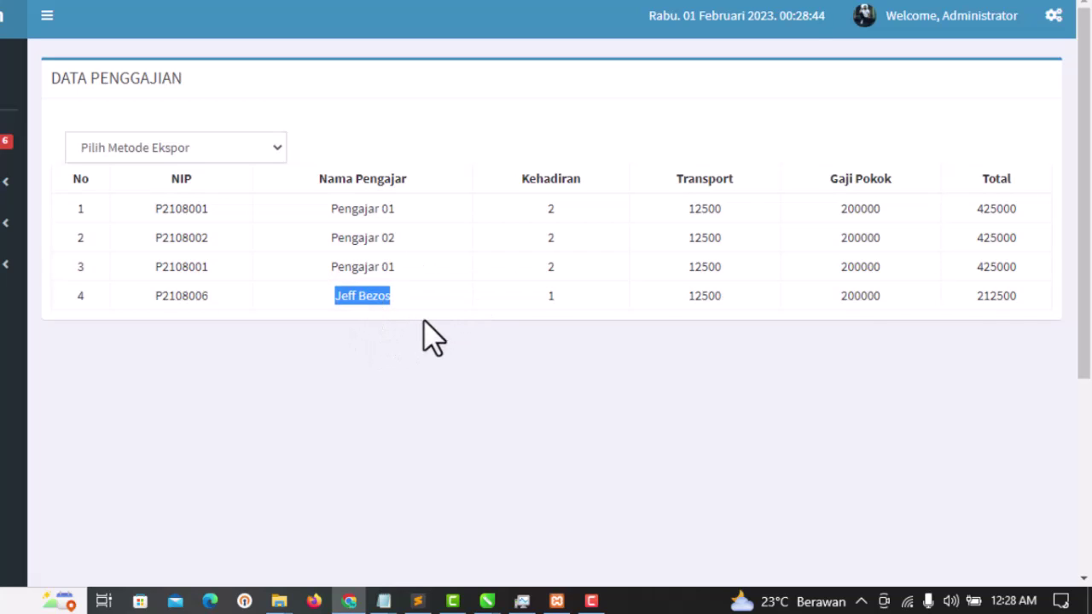
pyautogui.moveTo(515, 220); pyautogui.dragTo(512, 236)
pyautogui.click(512, 237)
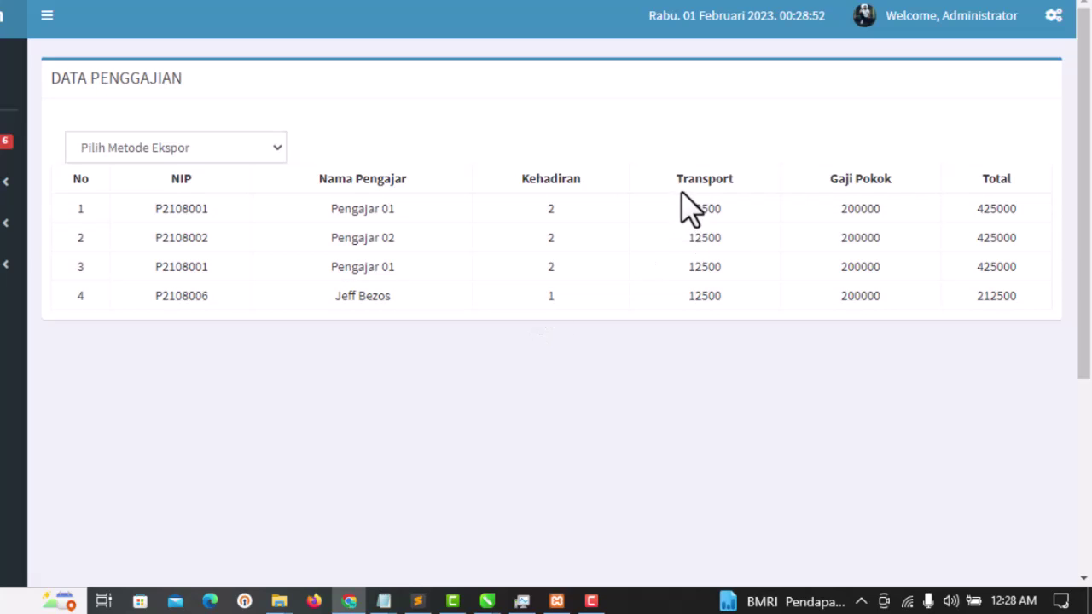
pyautogui.moveTo(682, 183); pyautogui.dragTo(736, 178)
pyautogui.click(712, 234)
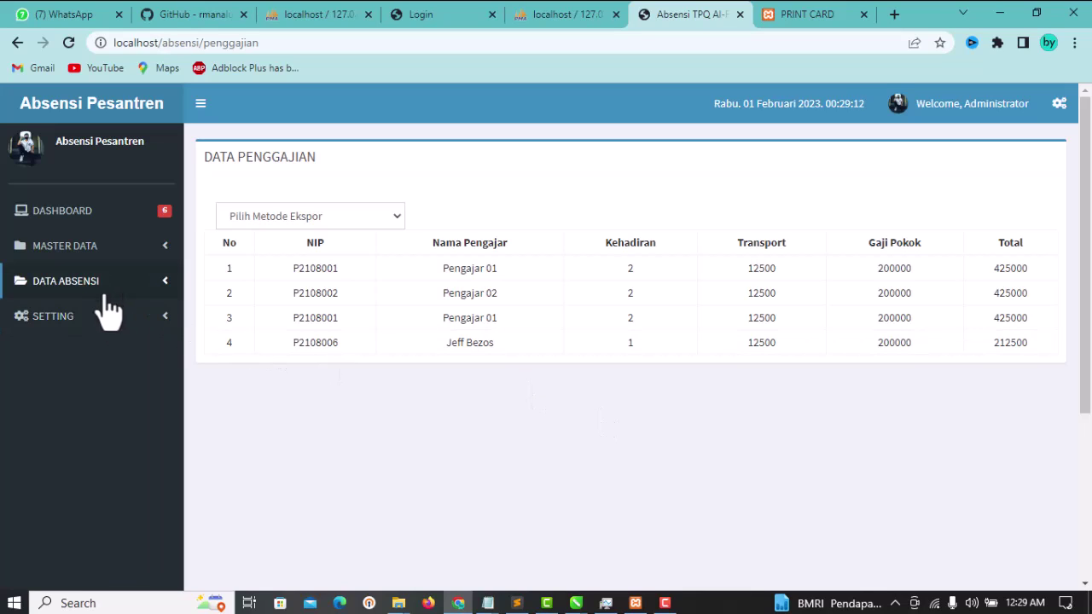
# - Open the Menu Management page under Setting and look through its list of application menus
pyautogui.click(153, 318)
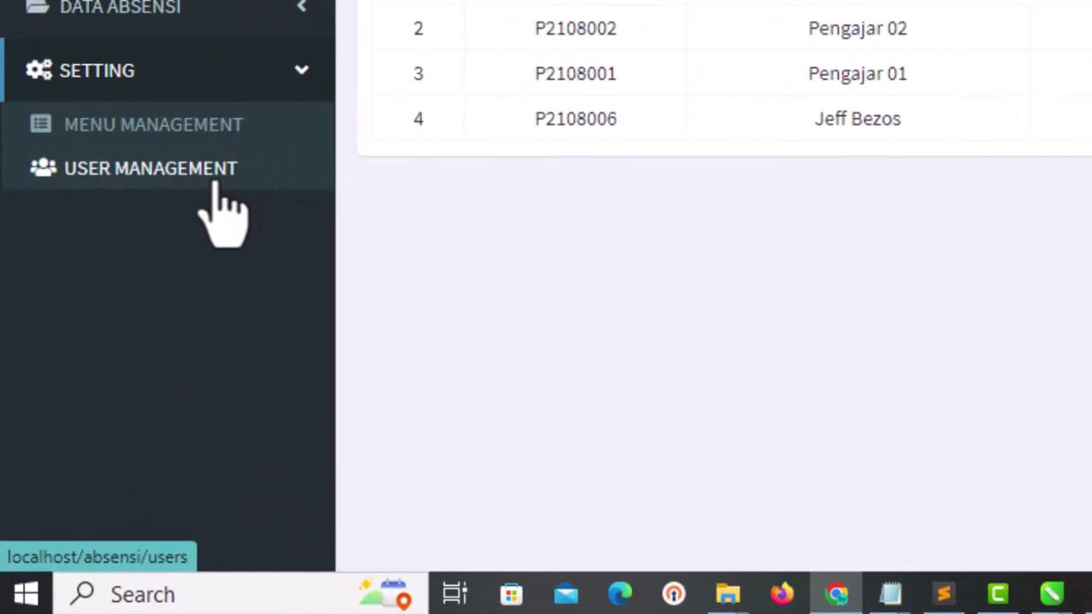
pyautogui.click(181, 136)
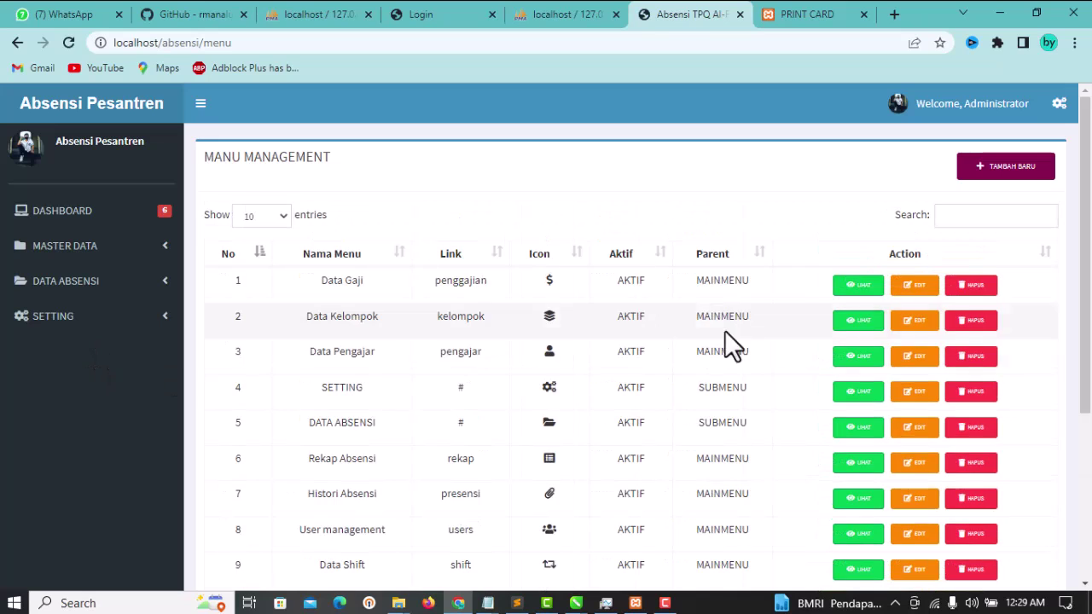
pyautogui.scroll(-3, 568, 382)
pyautogui.scroll(3, 580, 379)
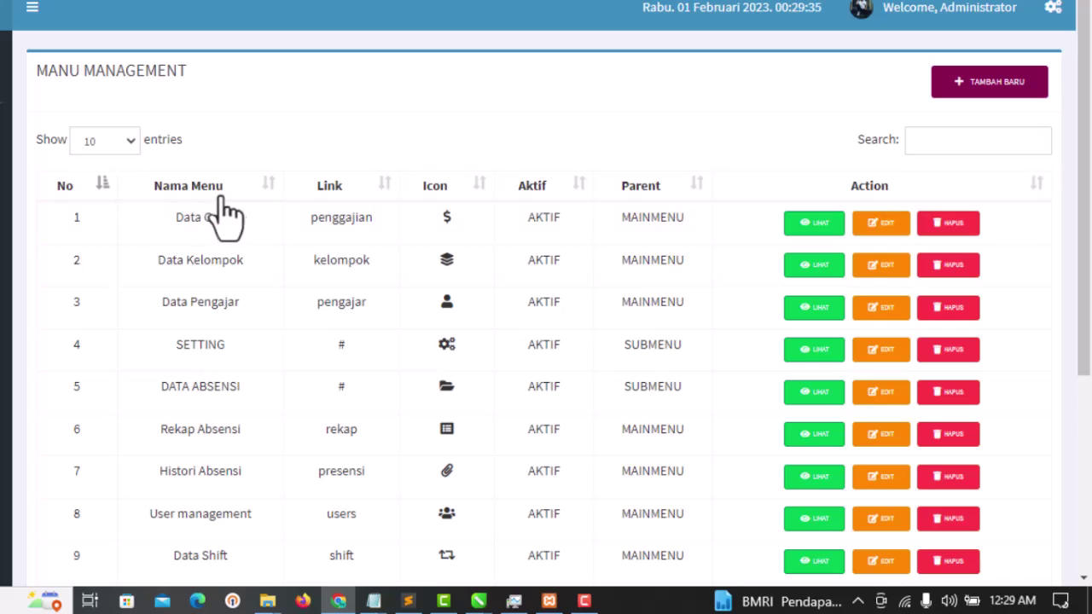
pyautogui.scroll(-4, 280, 329)
pyautogui.scroll(2, 214, 313)
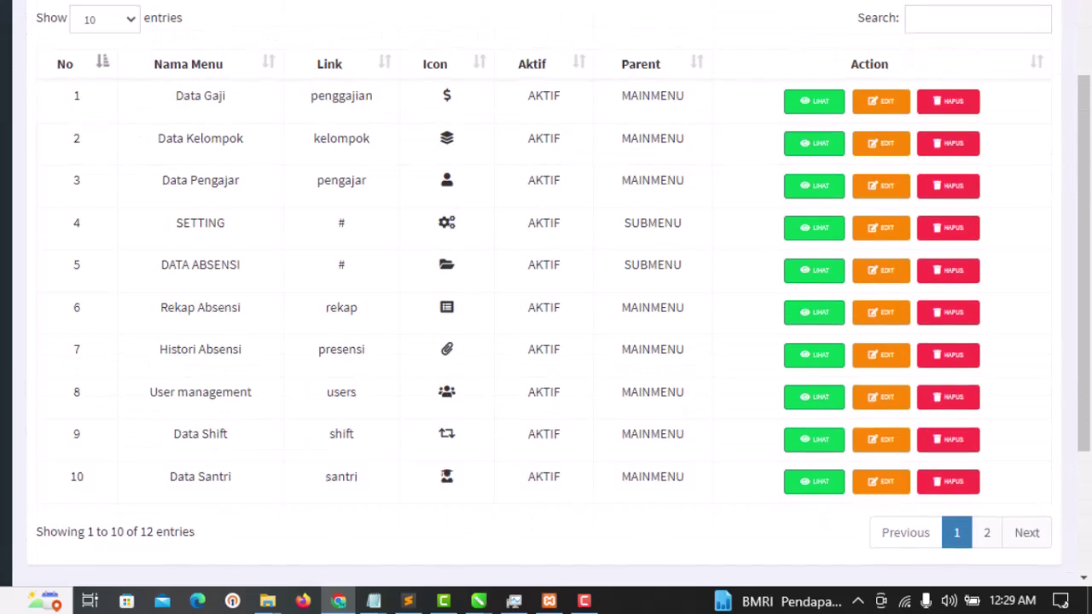
pyautogui.scroll(2, 388, 294)
pyautogui.scroll(-4, 379, 284)
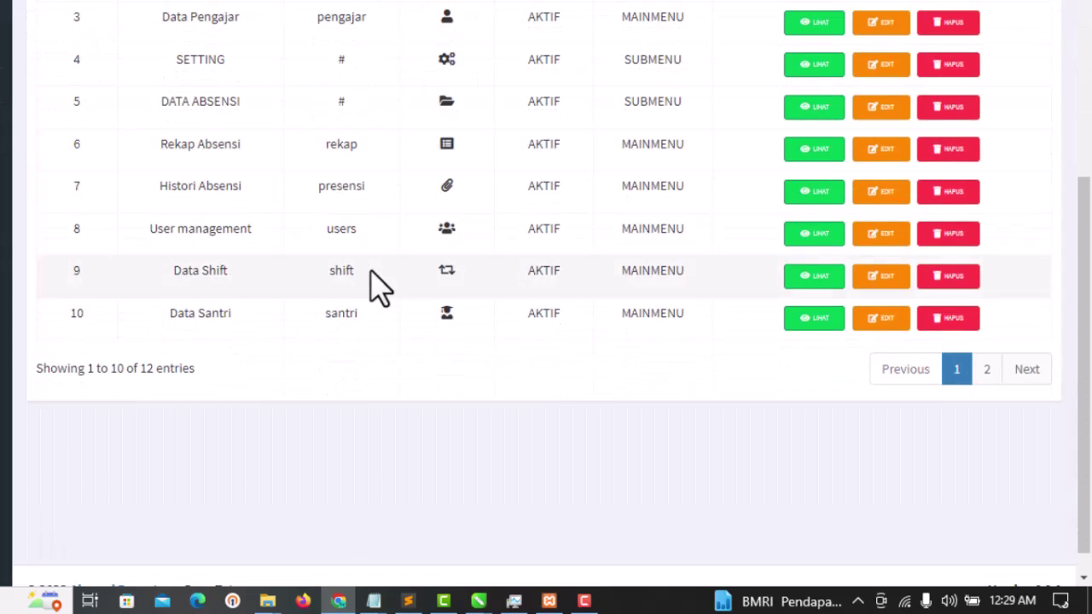
pyautogui.scroll(4, 384, 342)
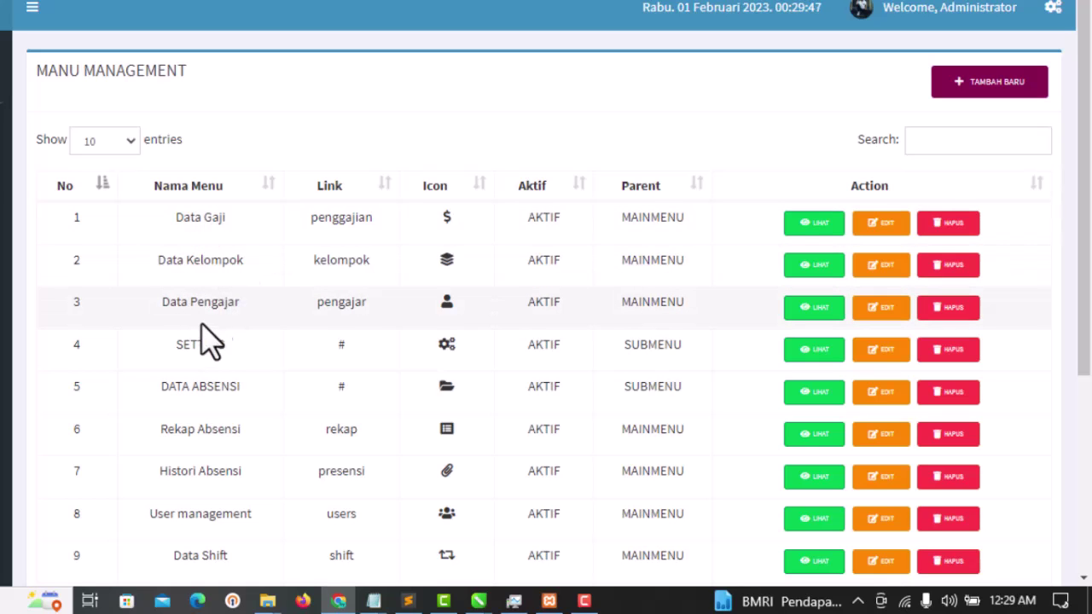
# - Examine the Nama Menu entries from Data Pengajar through Data Santri in the menu list
pyautogui.moveTo(222, 304); pyautogui.dragTo(240, 303)
pyautogui.scroll(-2, 213, 341)
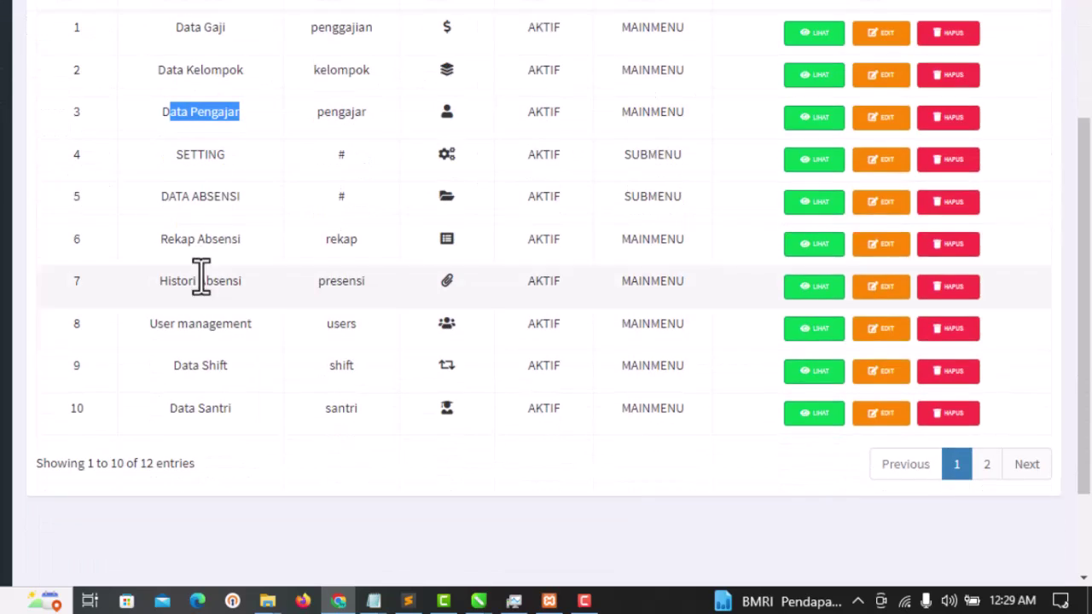
pyautogui.moveTo(179, 165); pyautogui.dragTo(223, 167)
pyautogui.moveTo(157, 197); pyautogui.dragTo(239, 202)
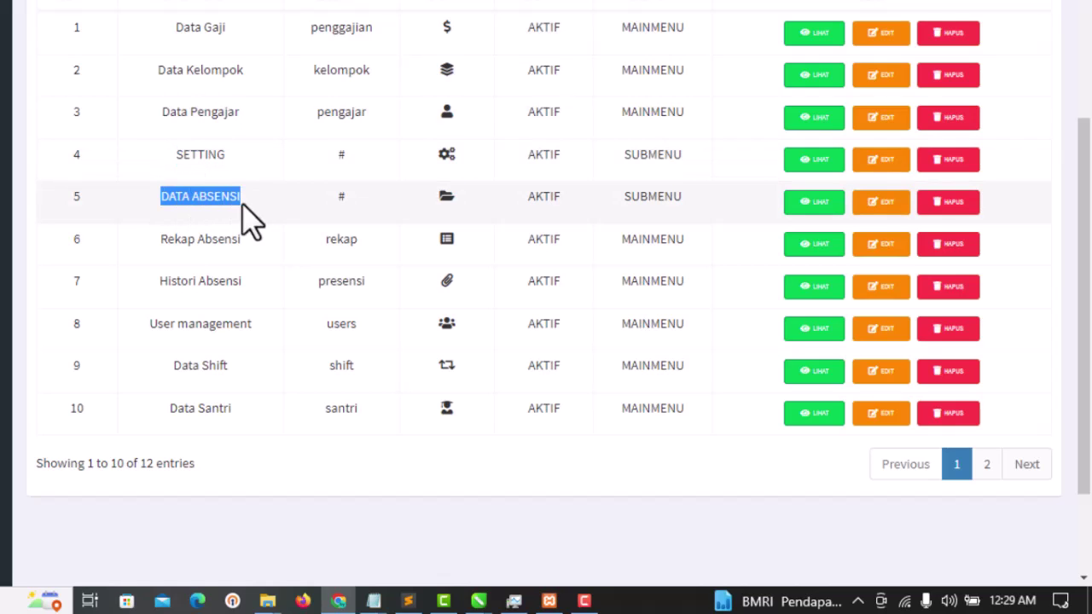
pyautogui.moveTo(162, 252); pyautogui.dragTo(242, 256)
pyautogui.moveTo(160, 281); pyautogui.dragTo(220, 290)
pyautogui.moveTo(152, 324); pyautogui.dragTo(267, 339)
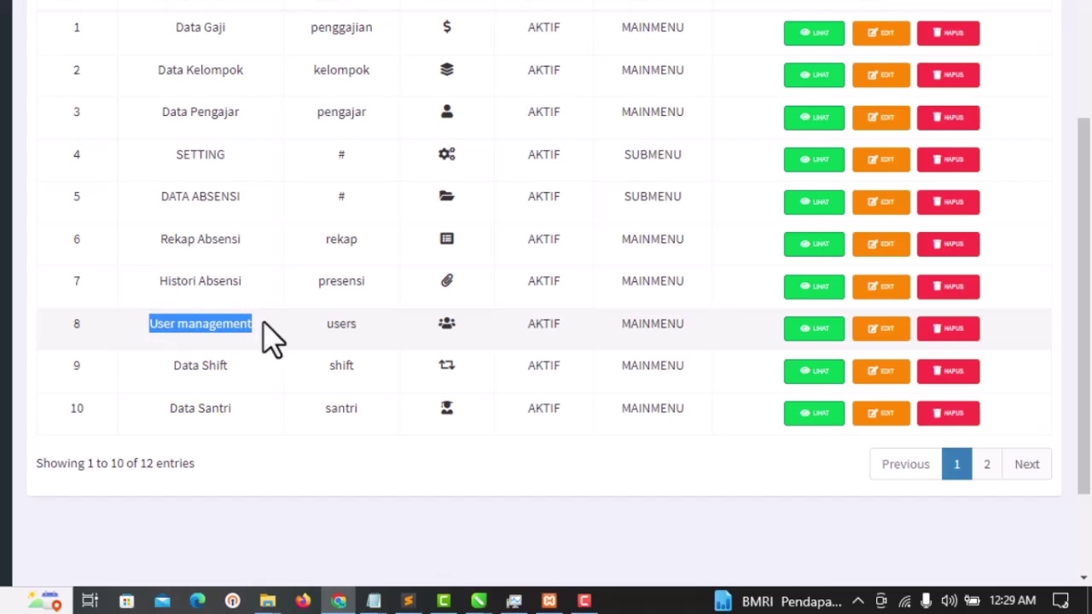
pyautogui.moveTo(170, 369); pyautogui.dragTo(239, 380)
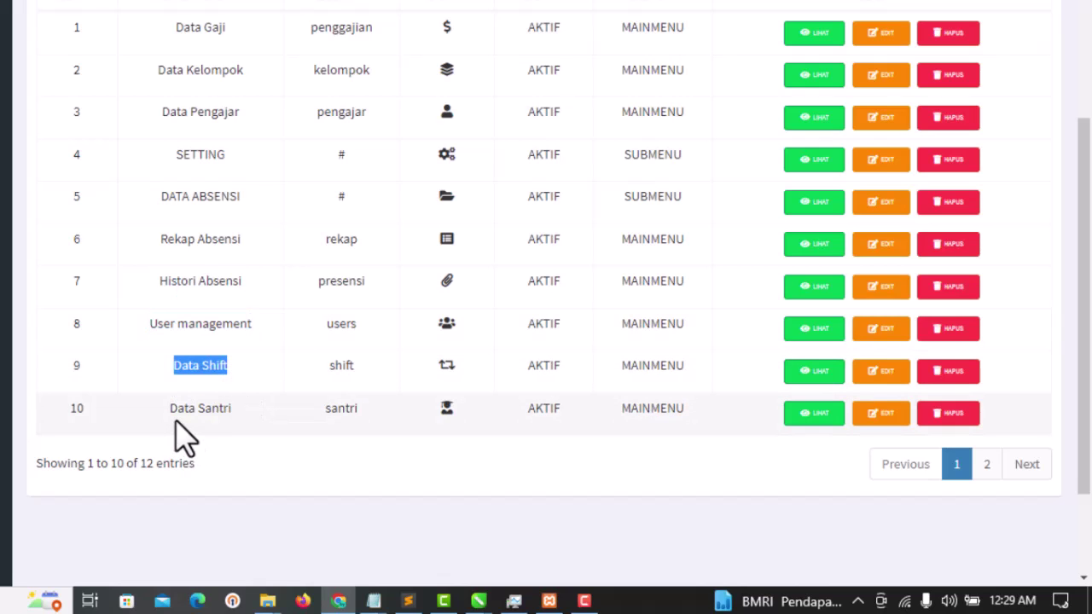
pyautogui.moveTo(177, 409); pyautogui.dragTo(230, 417)
# - Review the Link, Icon and Aktif columns across the rows of the menu list
pyautogui.scroll(3, 236, 434)
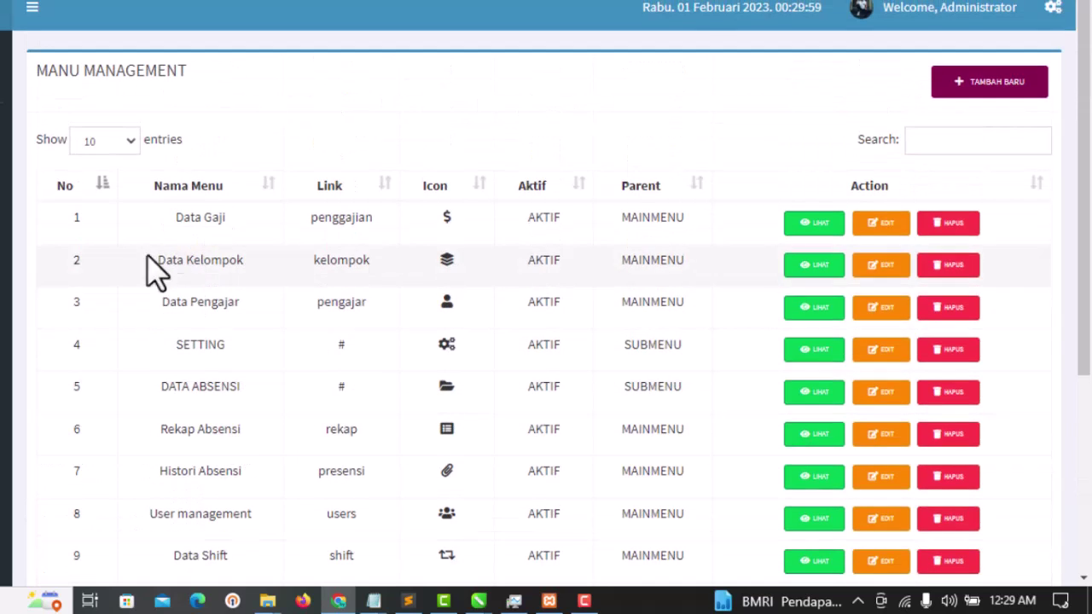
pyautogui.scroll(-1, 119, 324)
pyautogui.scroll(-3, 126, 260)
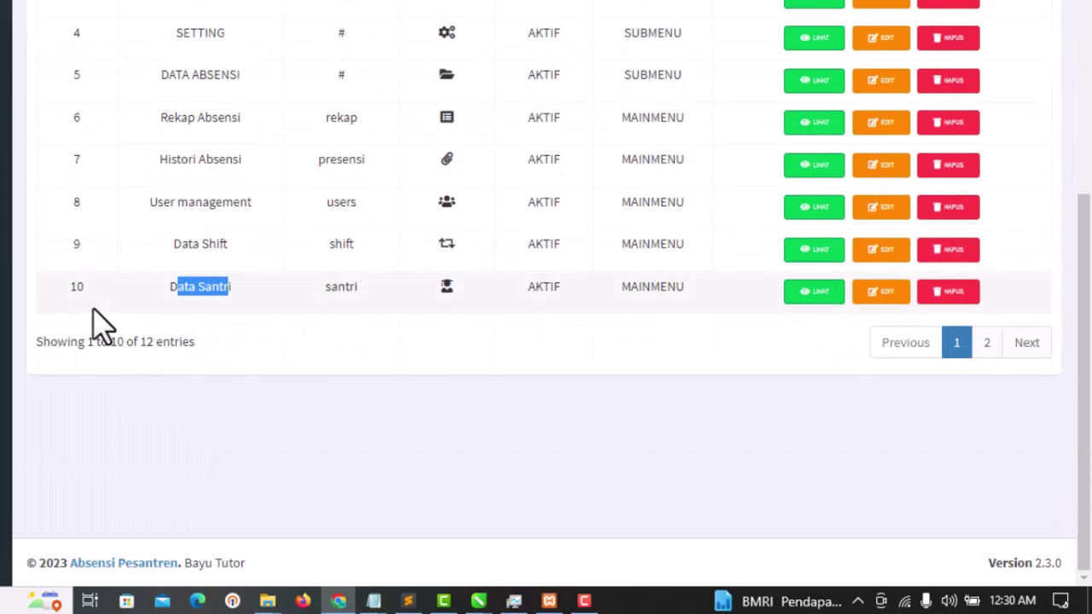
pyautogui.scroll(3, 276, 341)
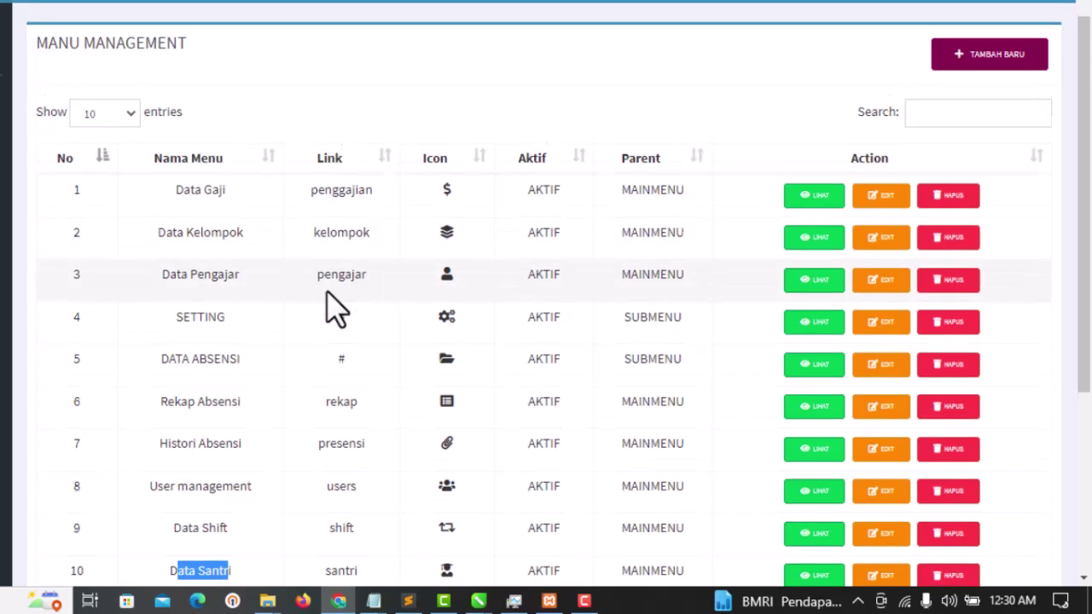
pyautogui.scroll(-2, 335, 307)
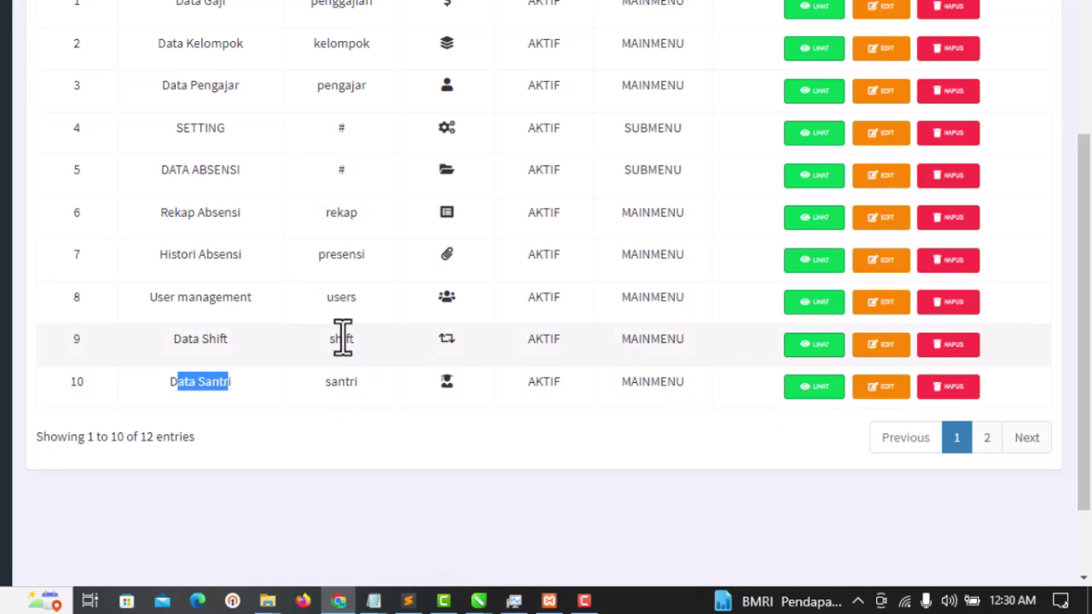
pyautogui.scroll(3, 341, 336)
pyautogui.scroll(-3, 444, 213)
pyautogui.scroll(3, 443, 244)
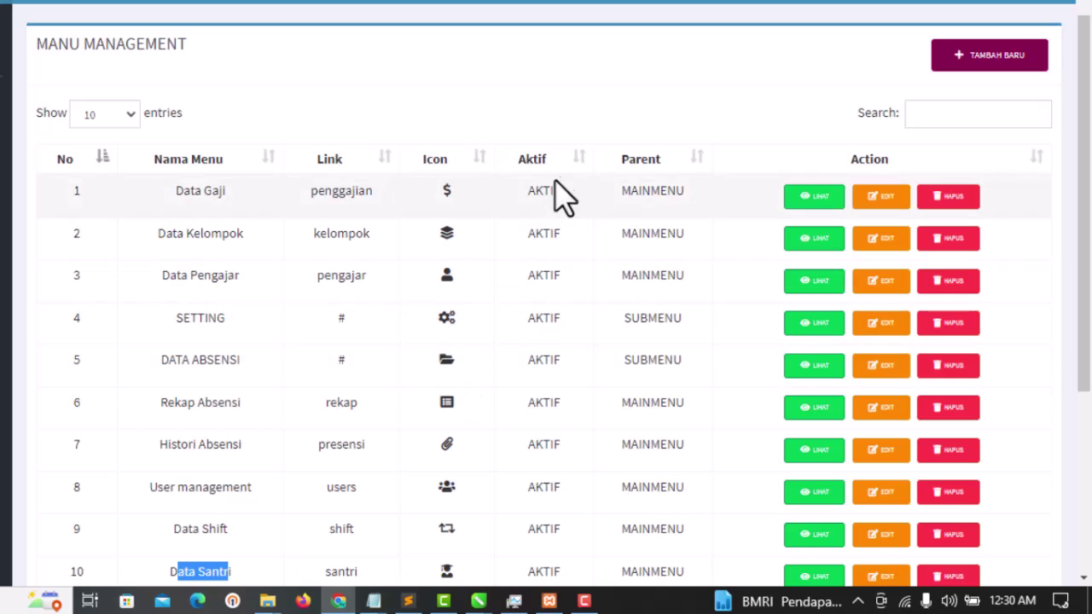
# - Examine the Parent column across the rows of the menu list, comparing the MAINMENU and SUBMENU entries
pyautogui.scroll(-3, 549, 189)
pyautogui.scroll(3, 554, 244)
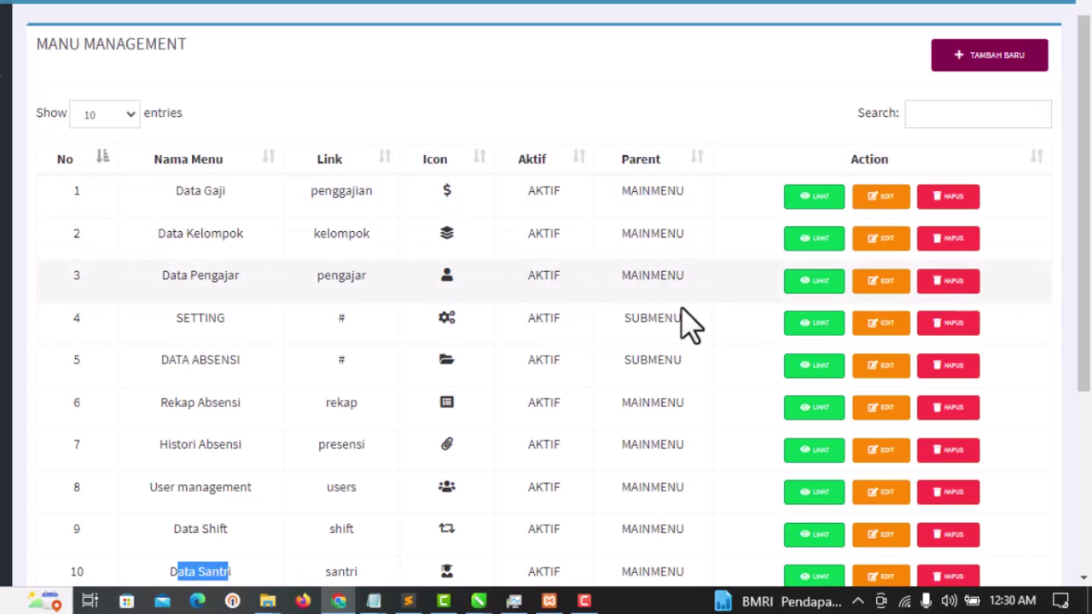
pyautogui.scroll(-3, 670, 293)
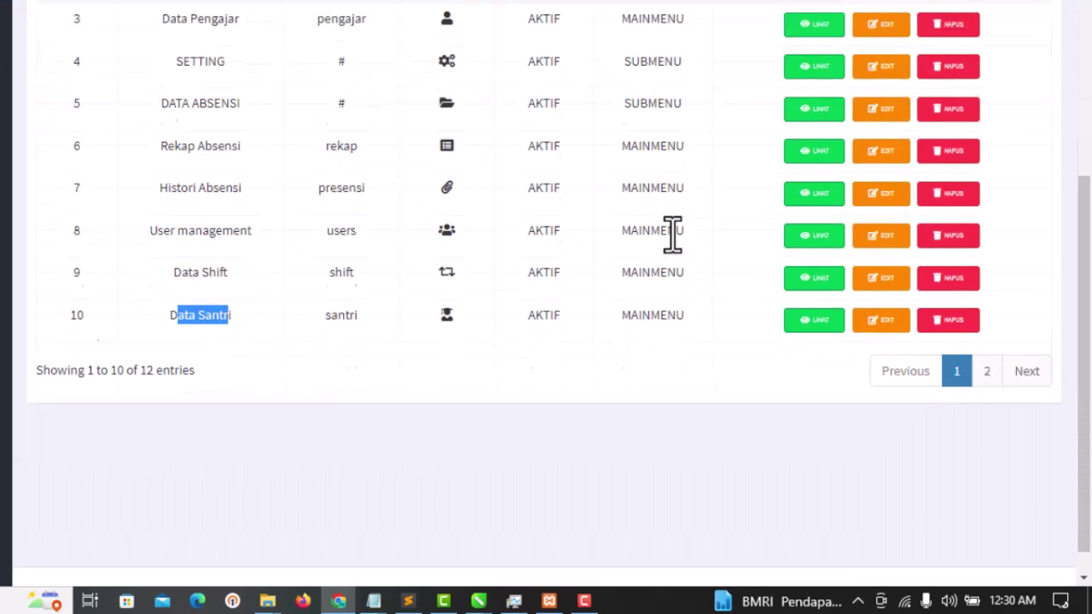
pyautogui.scroll(4, 671, 233)
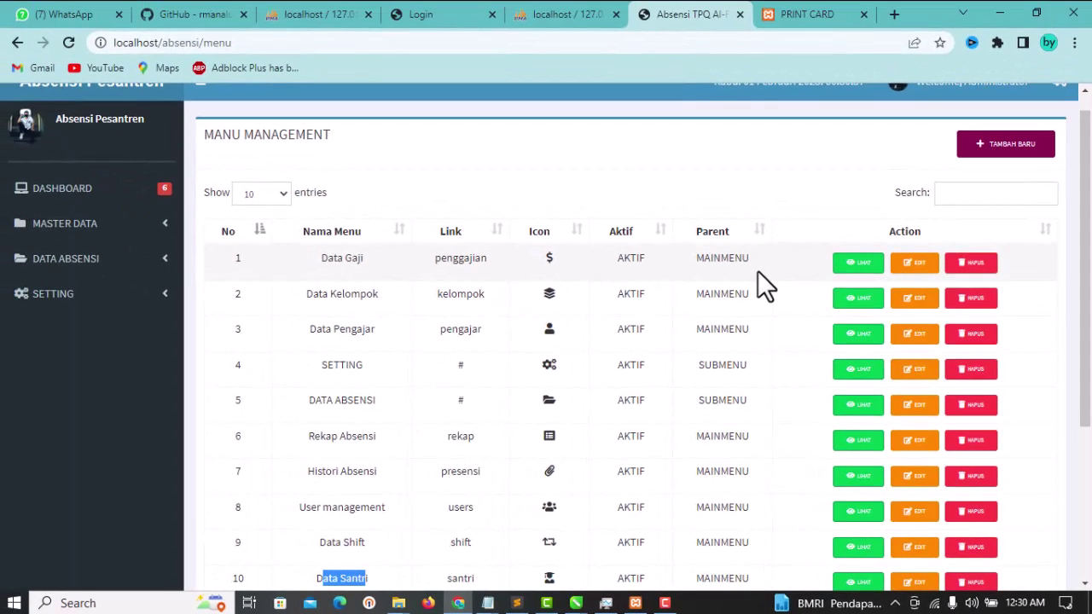
# - Expand the Data Absensi submenu and review the Lihat, Edit and Hapus actions offered for each menu row
pyautogui.click(66, 264)
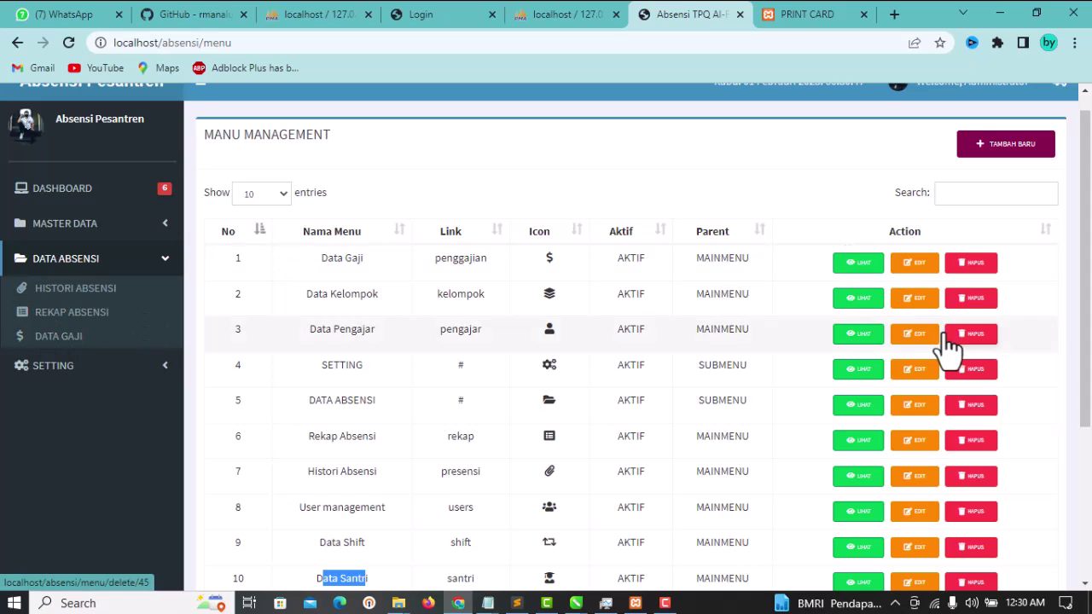
pyautogui.scroll(1, 883, 358)
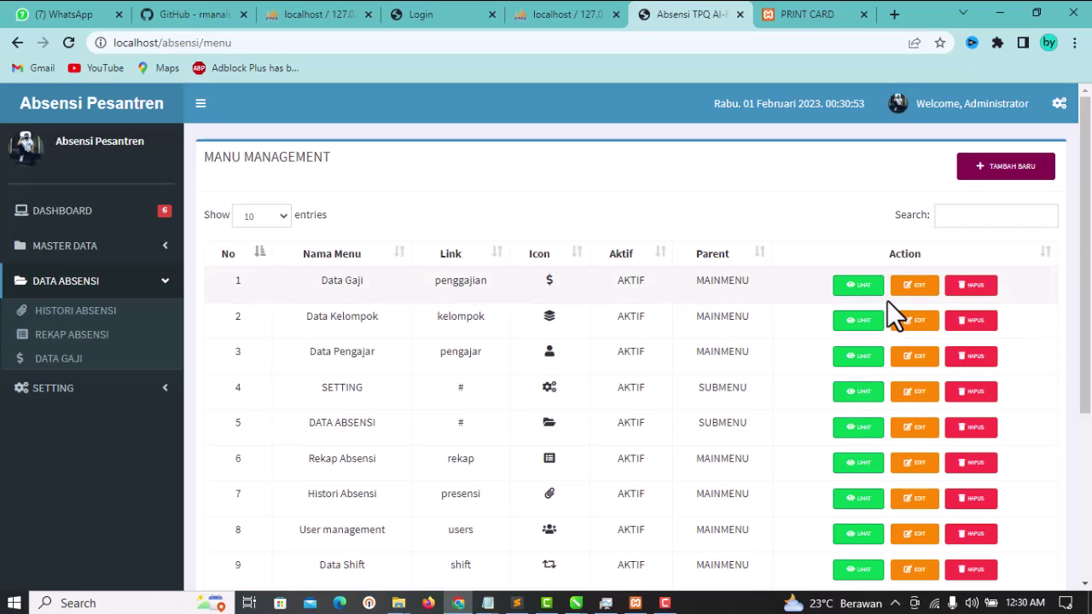
pyautogui.scroll(-3, 887, 312)
pyautogui.scroll(2, 895, 317)
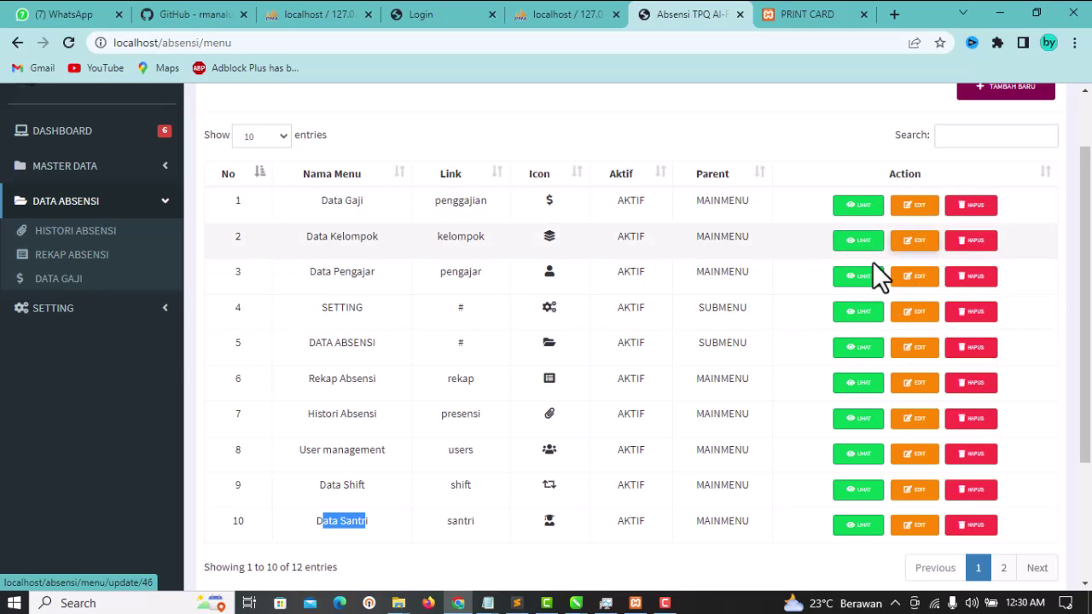
# - View the Menu Read details of the Data Gaji entry, including its Link value, and return to the menu list
pyautogui.scroll(1, 858, 287)
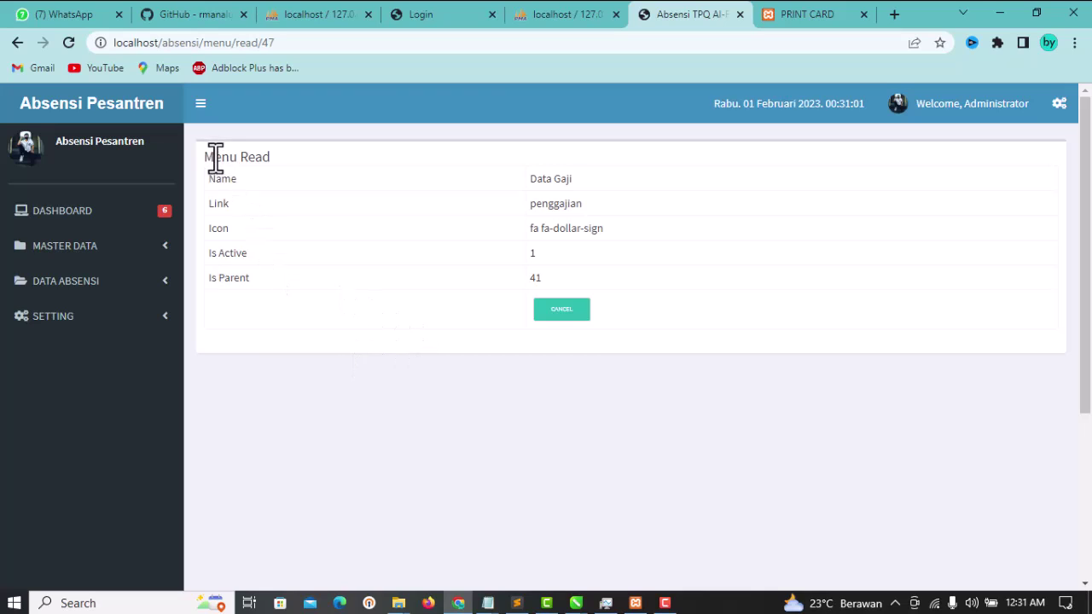
pyautogui.moveTo(213, 156); pyautogui.dragTo(597, 299)
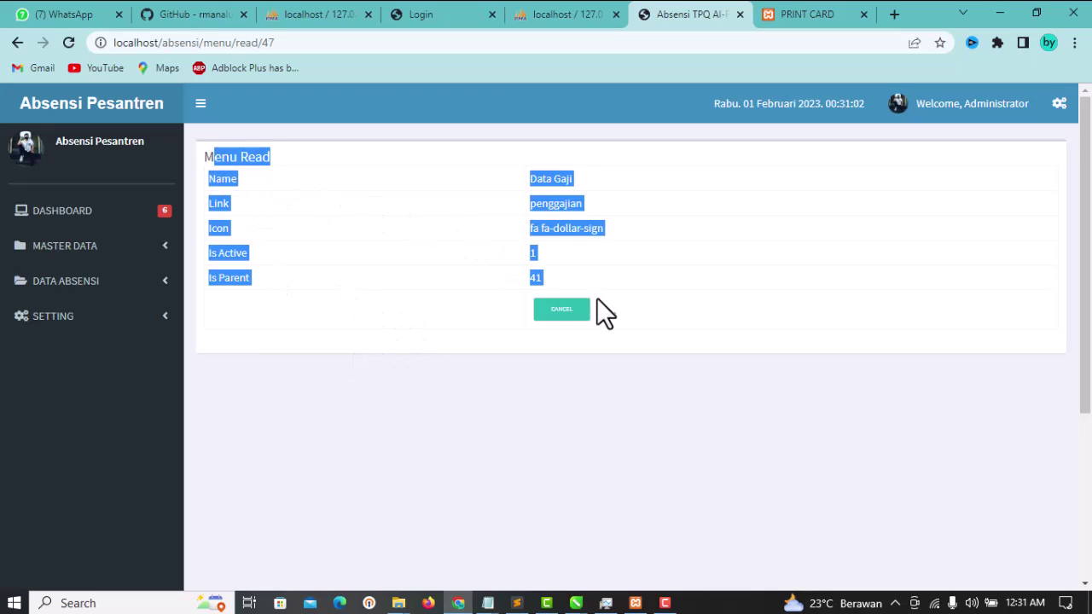
pyautogui.click(628, 369)
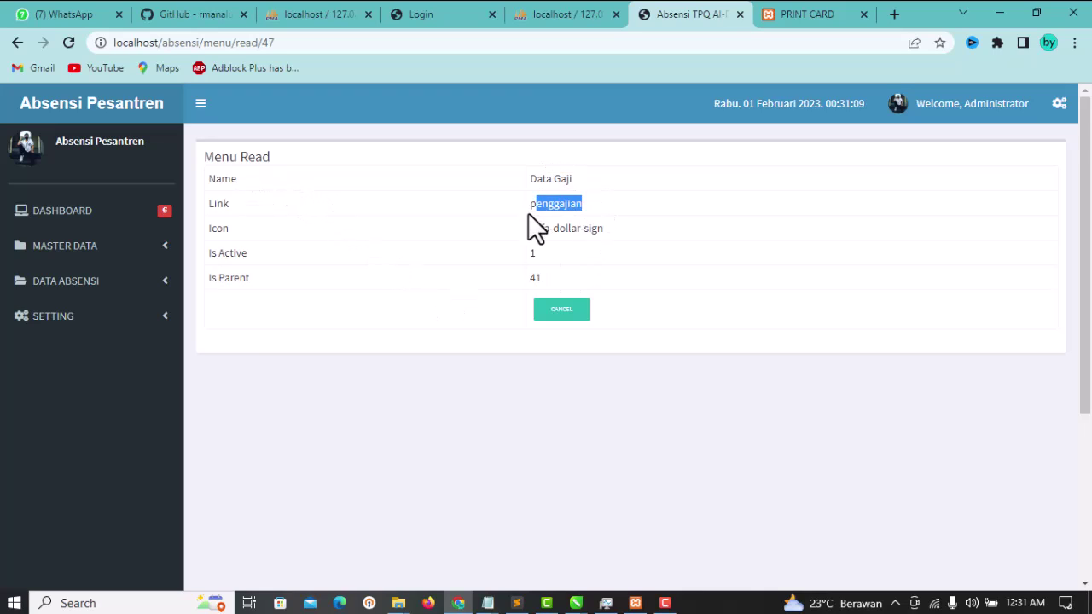
pyautogui.click(595, 377)
pyautogui.click(561, 312)
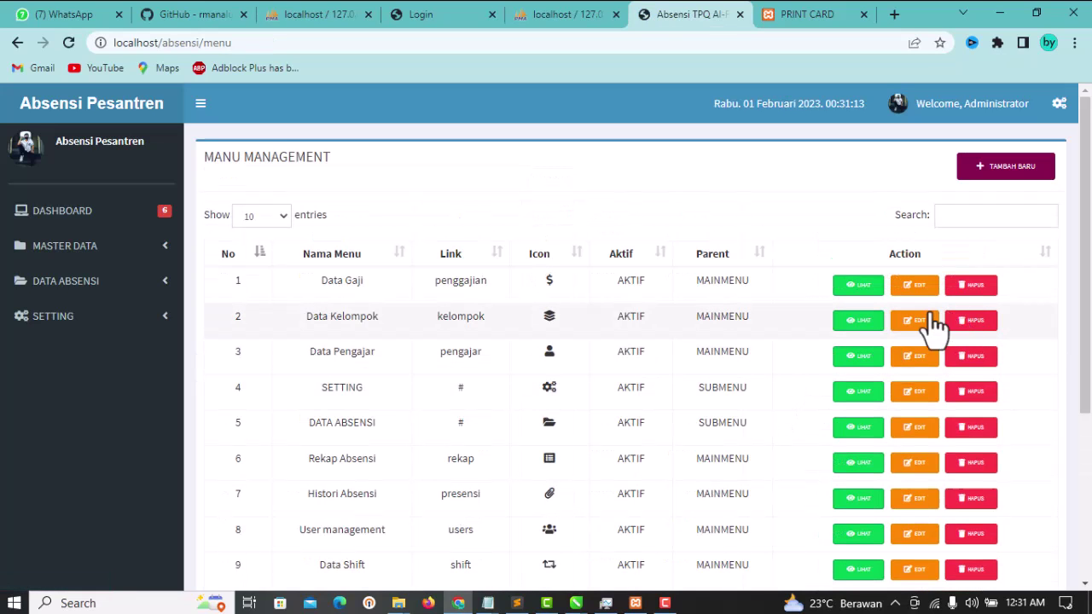
# - Open the Data Gaji menu entry for editing and review its Nama Menu and URL Menu fields
pyautogui.moveTo(436, 282); pyautogui.dragTo(491, 280)
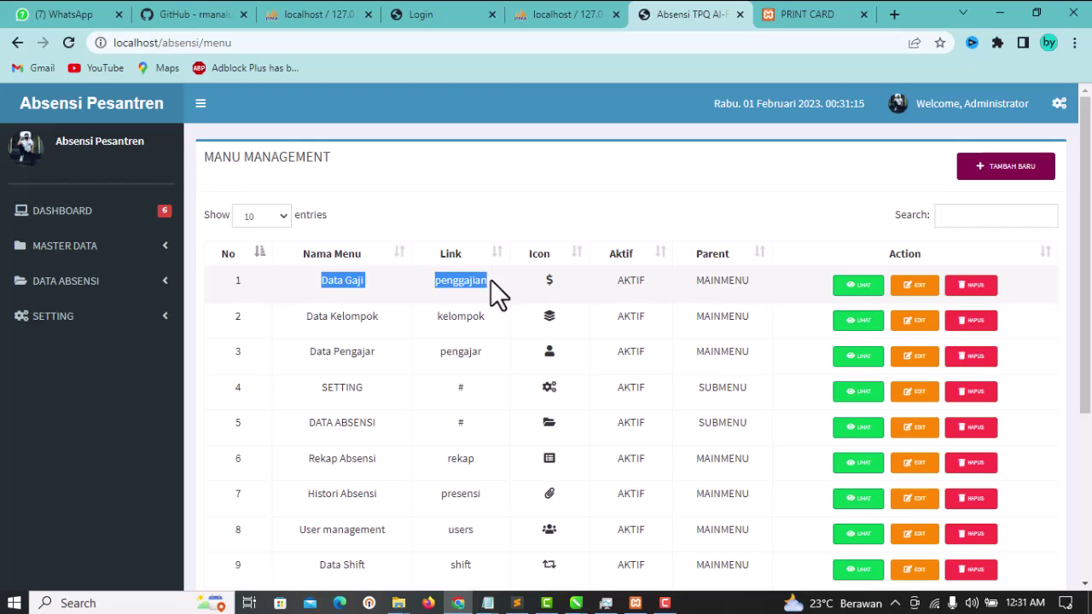
pyautogui.click(1025, 275)
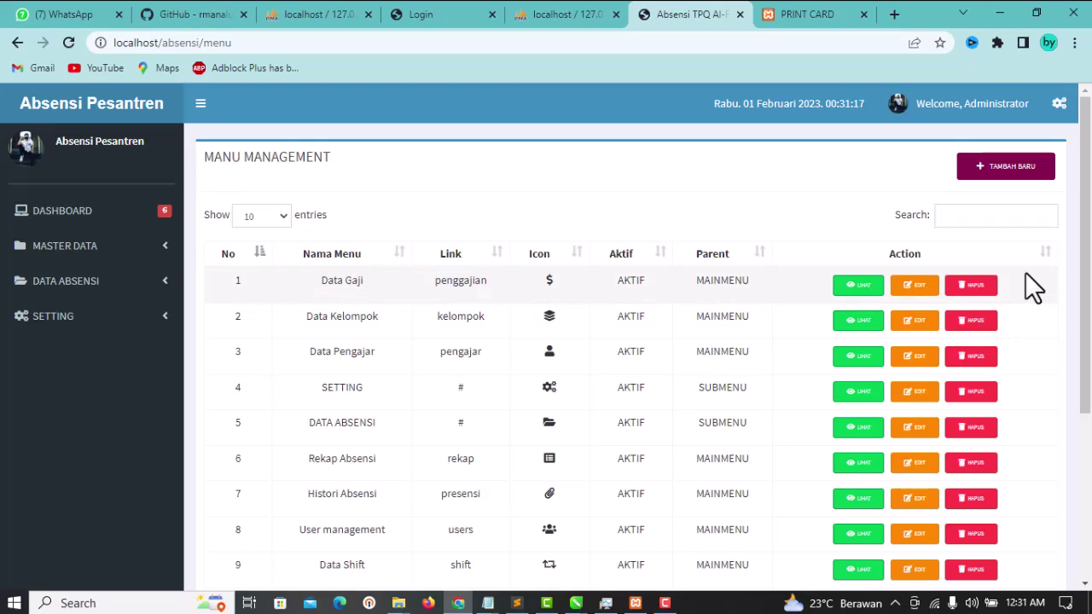
pyautogui.click(916, 288)
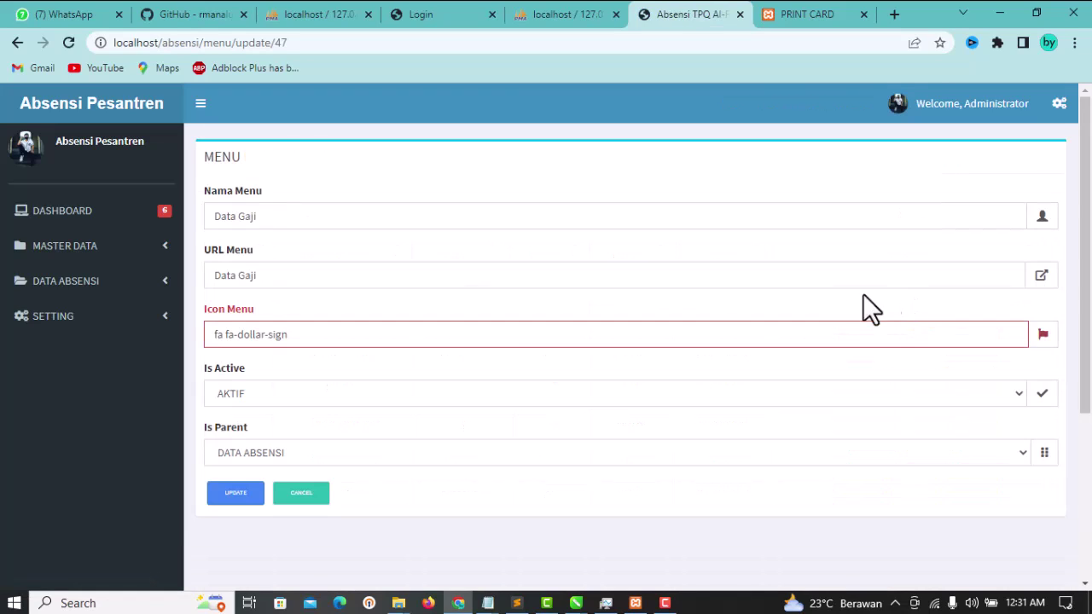
pyautogui.scroll(-3, 481, 375)
pyautogui.scroll(3, 481, 375)
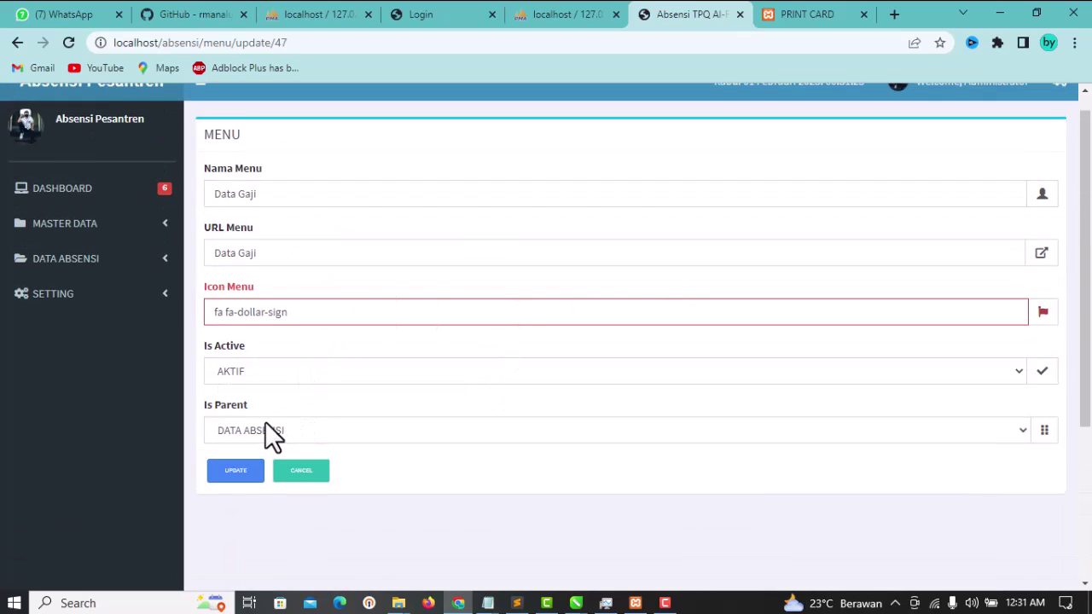
pyautogui.scroll(1, 265, 423)
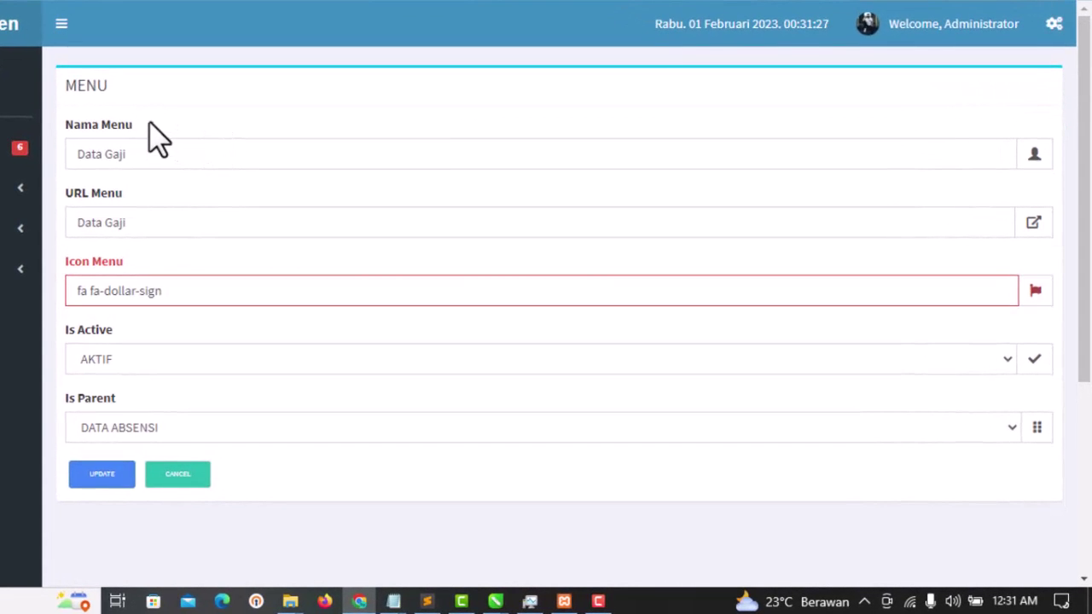
pyautogui.moveTo(149, 124); pyautogui.dragTo(80, 125)
pyautogui.moveTo(128, 194); pyautogui.dragTo(73, 196)
pyautogui.scroll(-2, 107, 375)
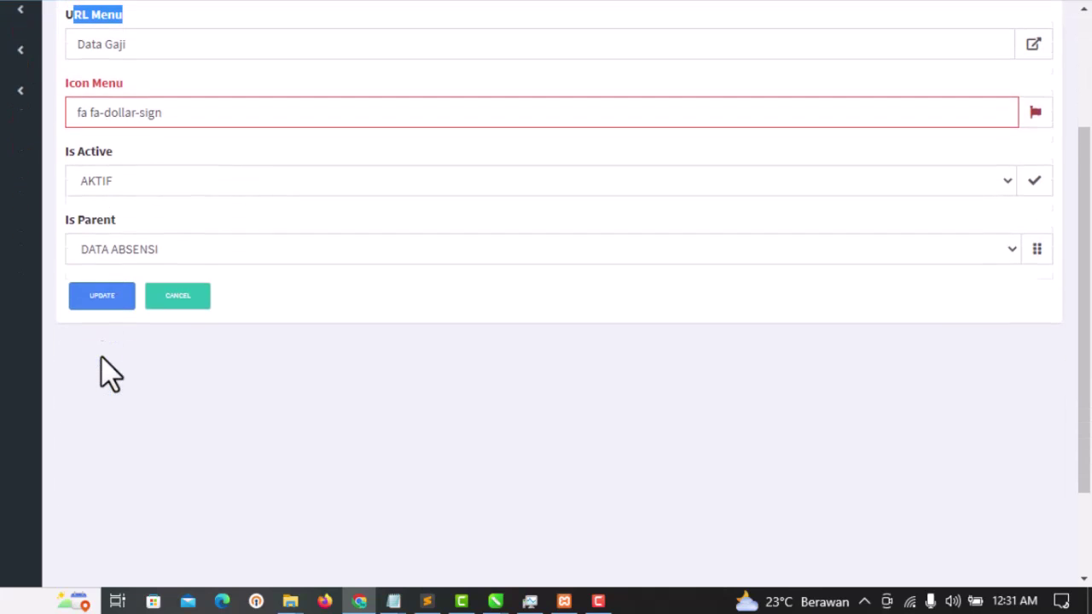
# - Check the Is Active and Is Parent choices of the Data Gaji entry, and leave the edit form without updating
pyautogui.click(324, 176)
pyautogui.click(325, 176)
pyautogui.click(305, 245)
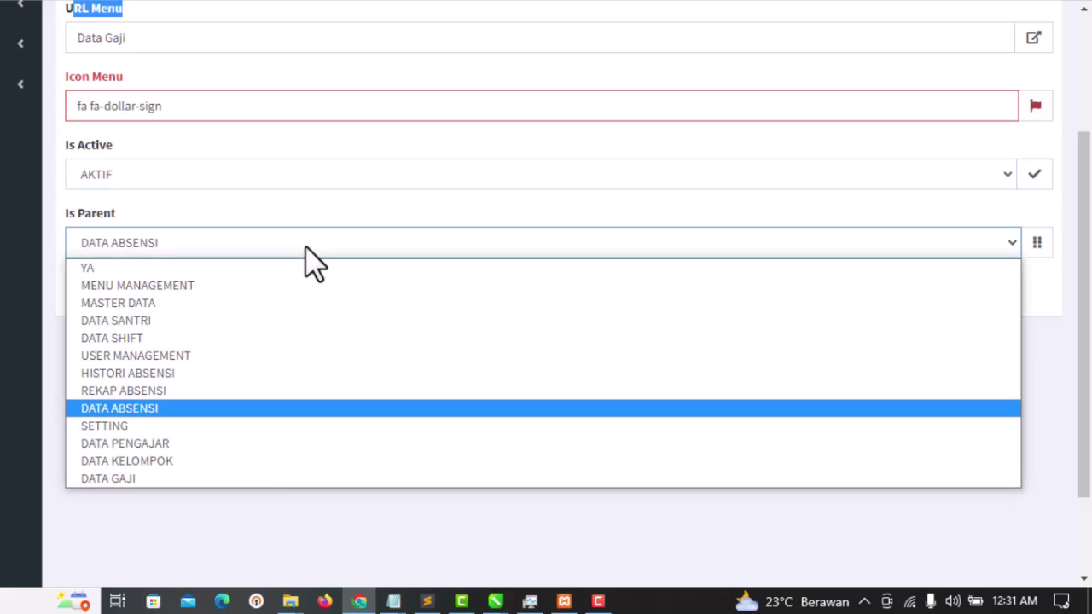
pyautogui.click(305, 247)
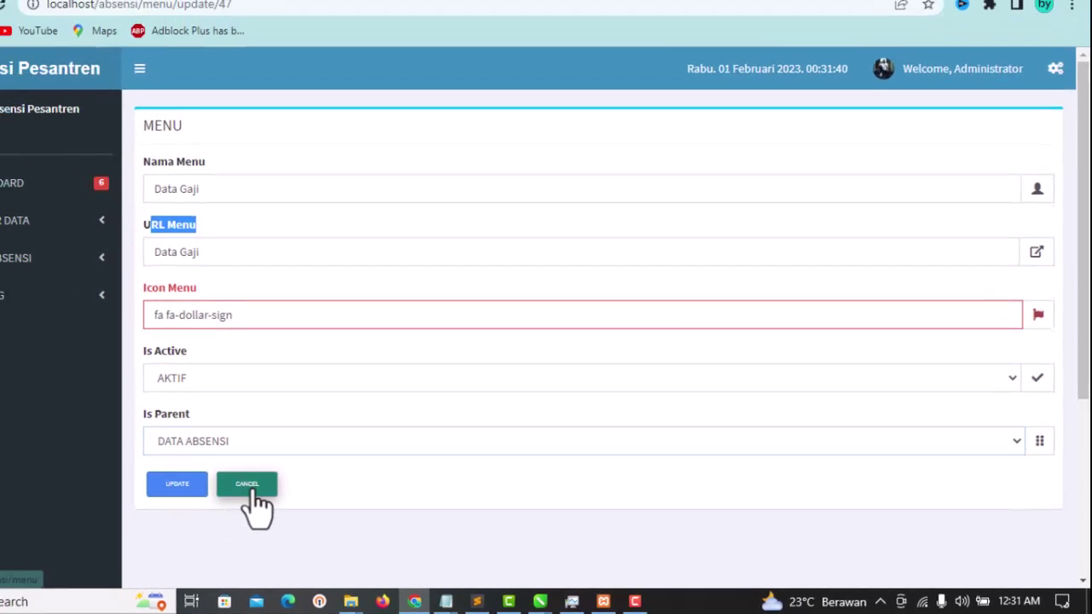
pyautogui.click(179, 290)
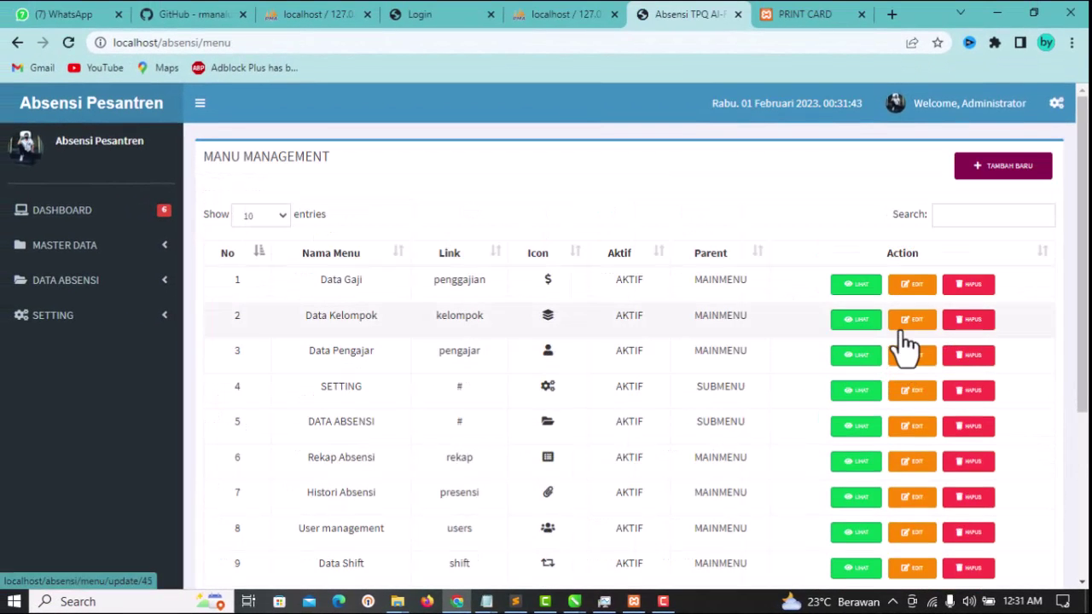
# - Open the form for adding a new menu and inspect the Nama Menu and URL Menu fields, leaving them empty
pyautogui.click(998, 169)
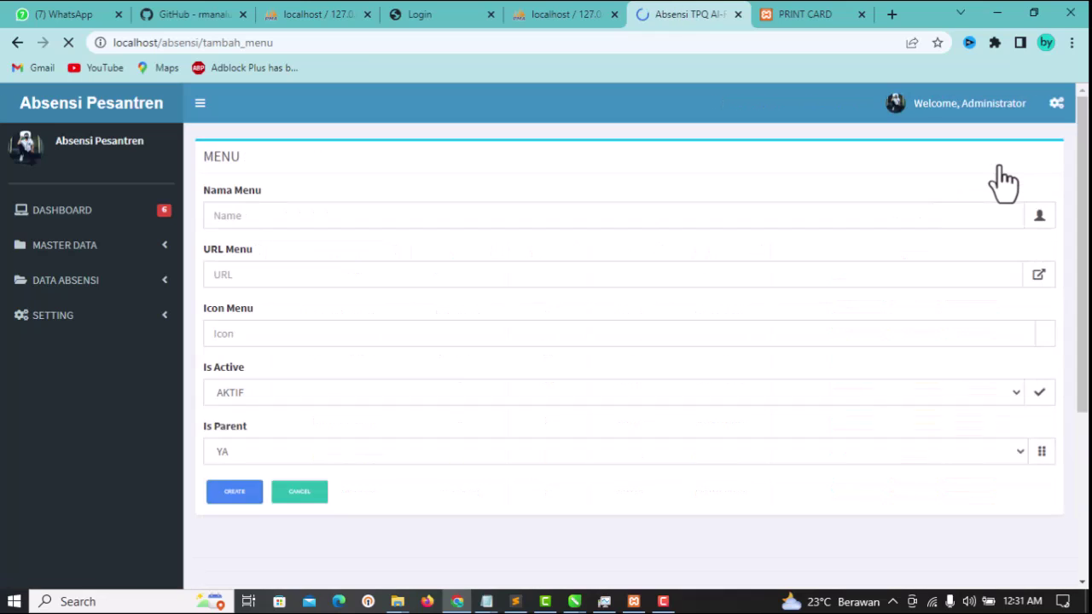
pyautogui.scroll(-3, 446, 353)
pyautogui.scroll(3, 452, 350)
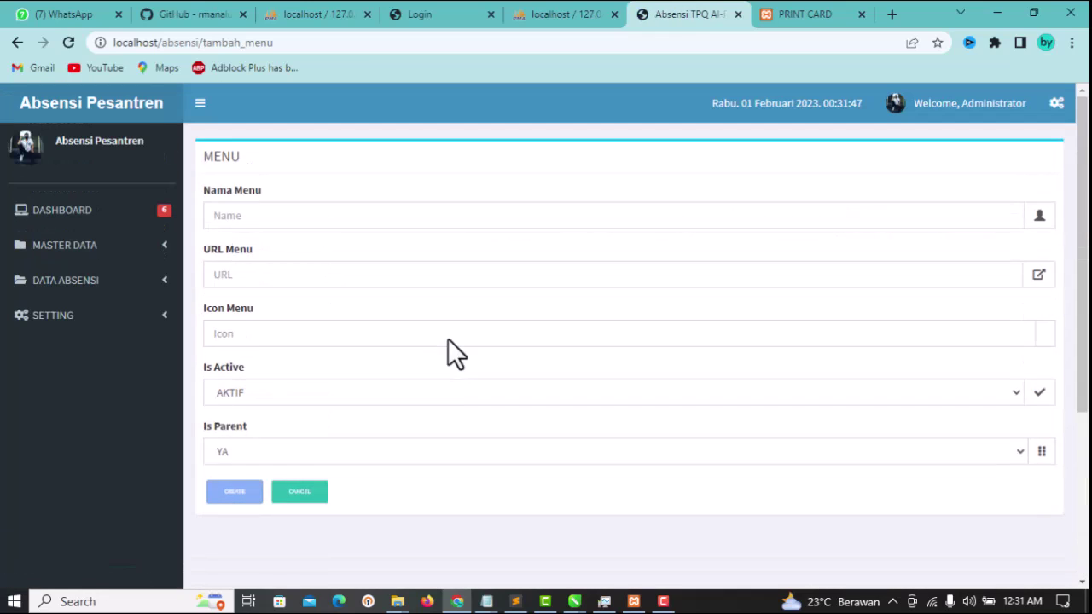
pyautogui.click(288, 213)
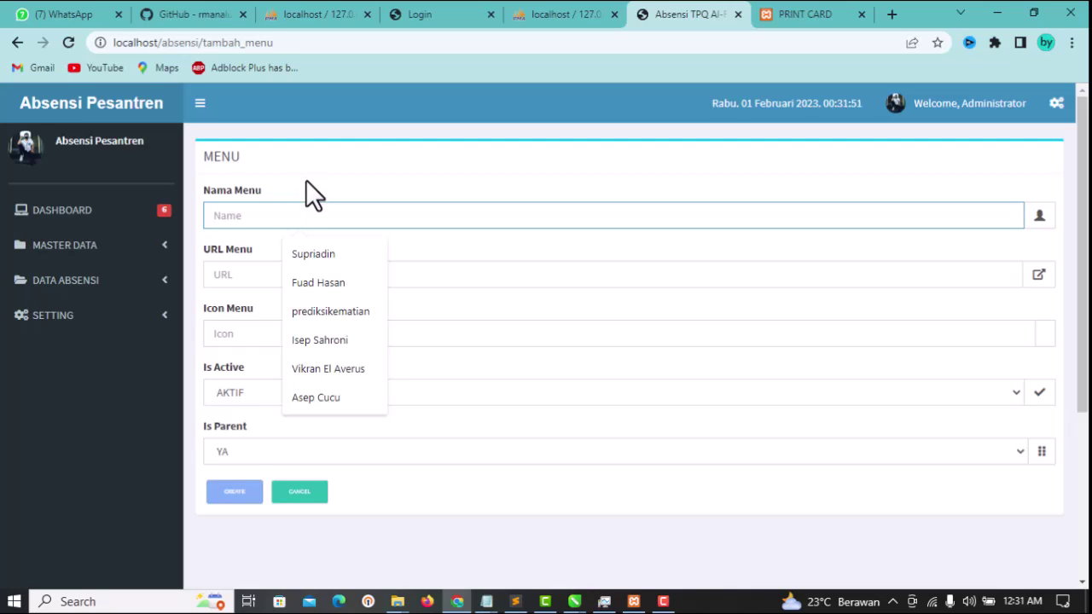
pyautogui.click(305, 180)
pyautogui.click(303, 218)
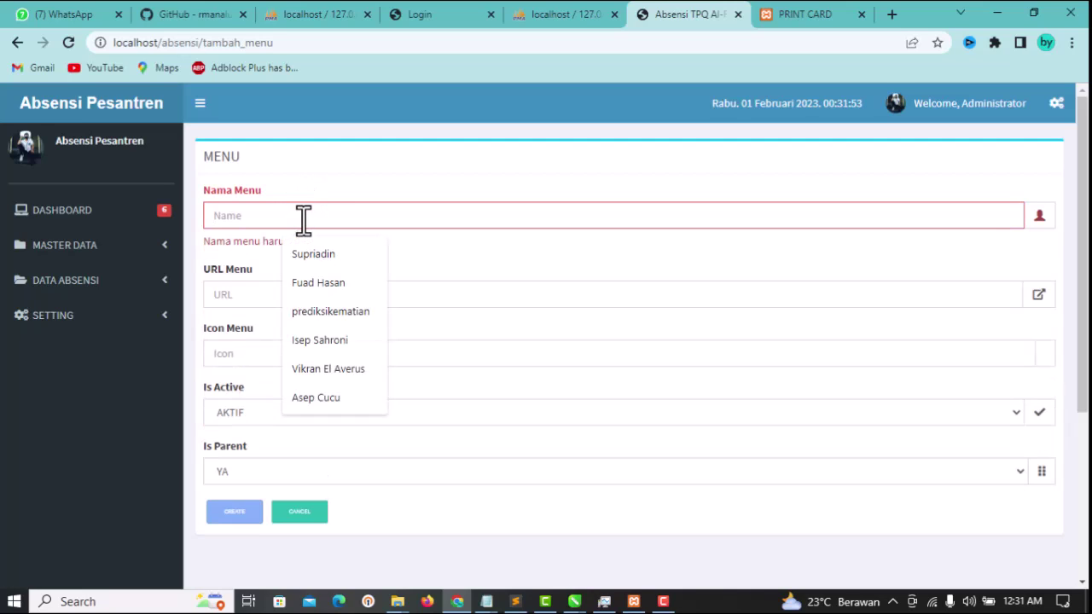
pyautogui.click(258, 291)
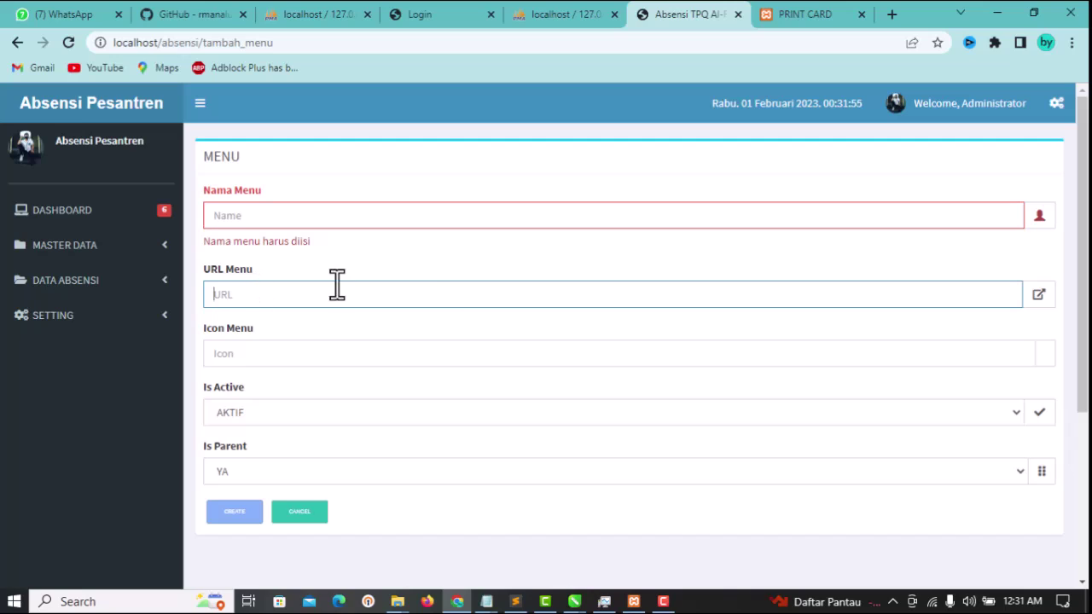
pyautogui.click(1041, 296)
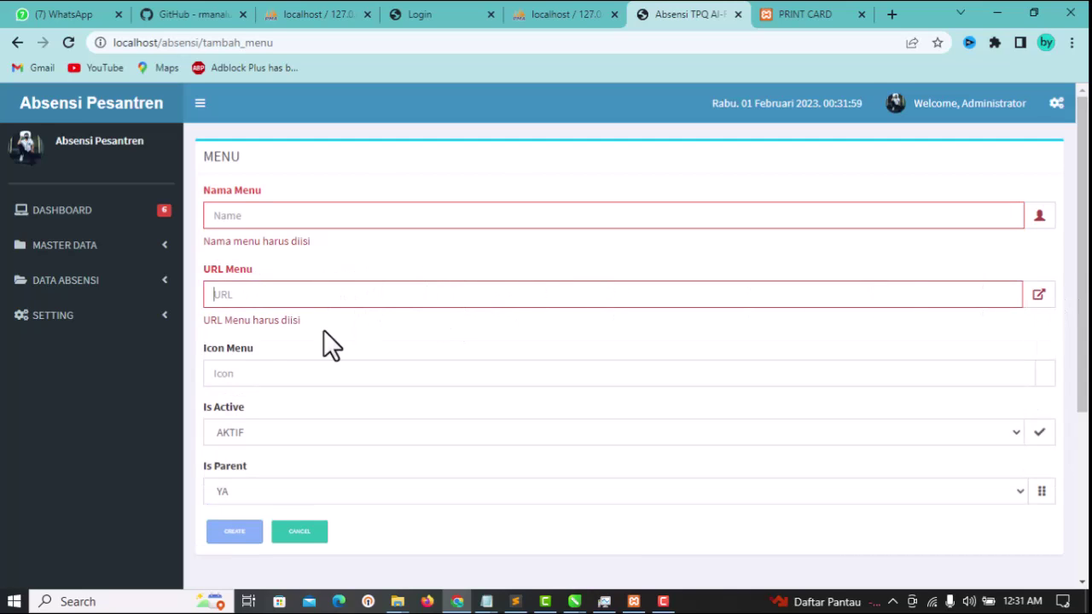
# - Browse the icons available for the Icon Menu field of the new menu form
pyautogui.click(258, 375)
pyautogui.scroll(-2, 252, 386)
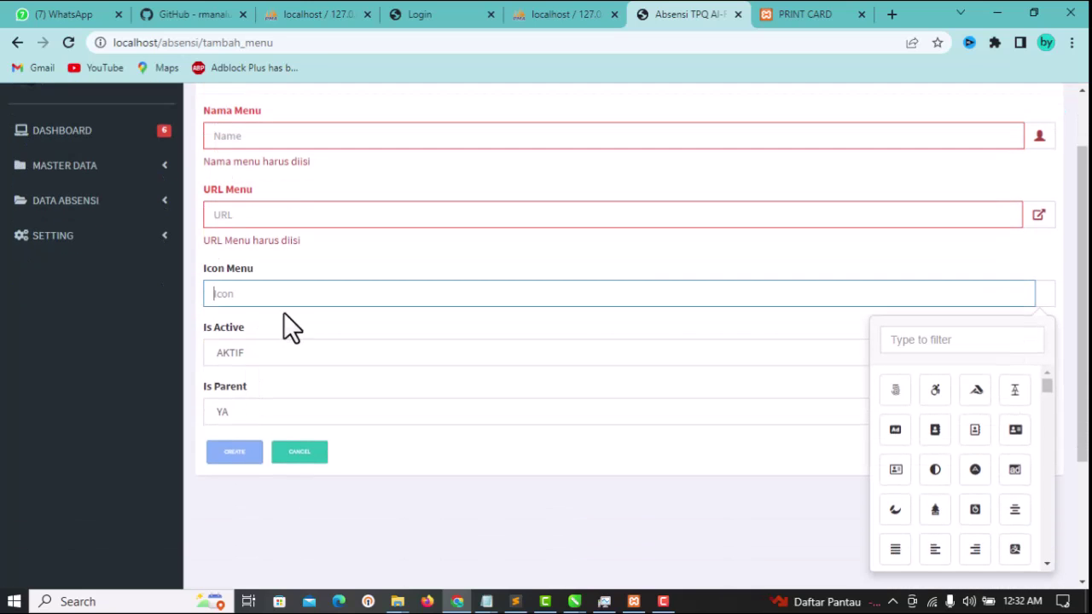
pyautogui.scroll(-5, 988, 486)
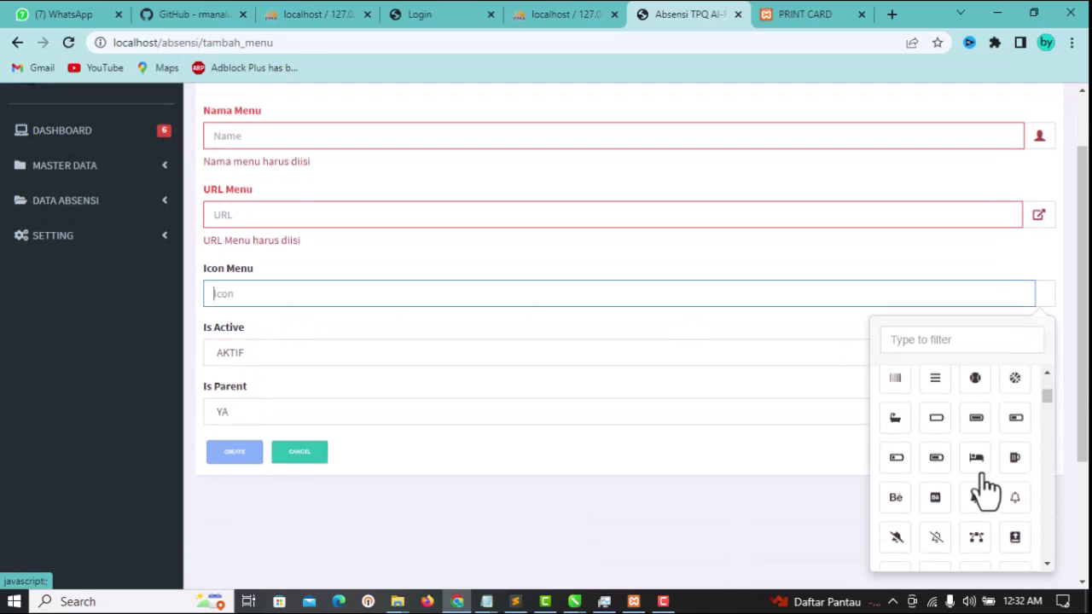
pyautogui.scroll(-6, 980, 470)
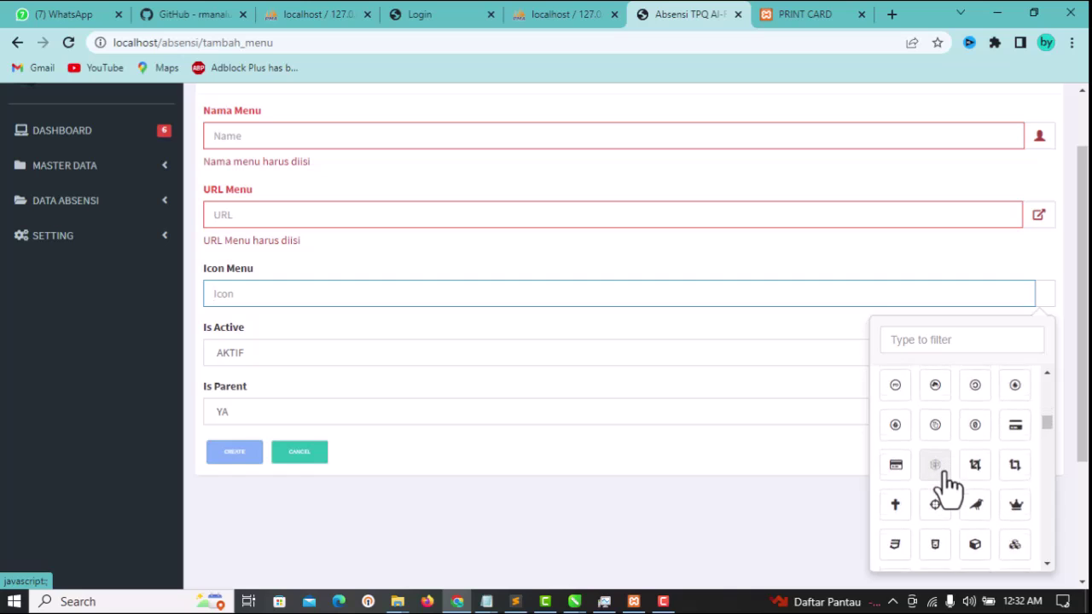
pyautogui.scroll(-5, 970, 478)
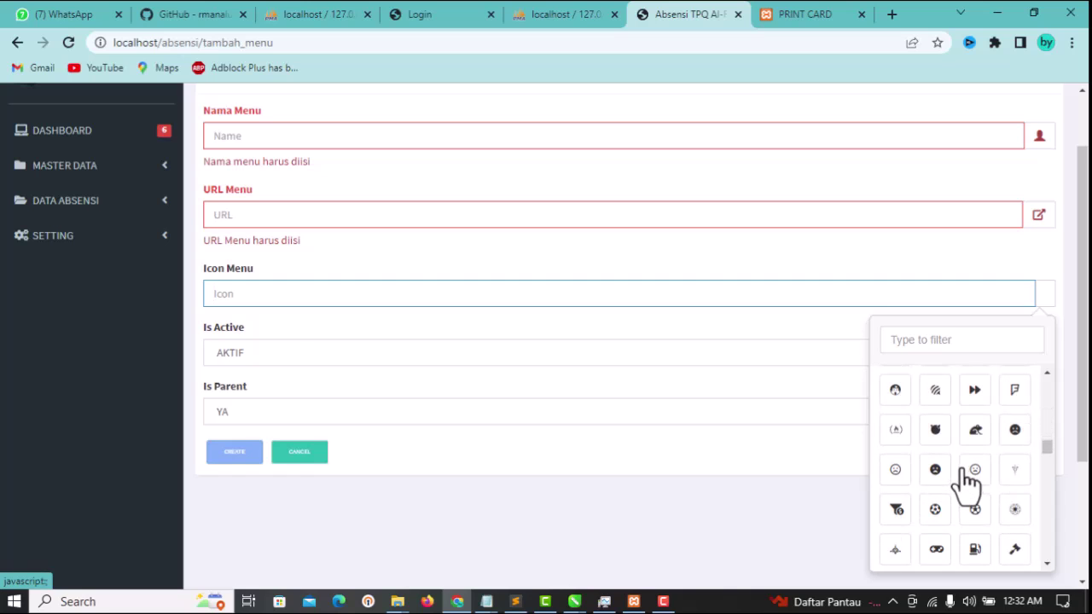
# - Check the options offered for Is Active and Is Parent in the new menu form without changing them
pyautogui.click(250, 346)
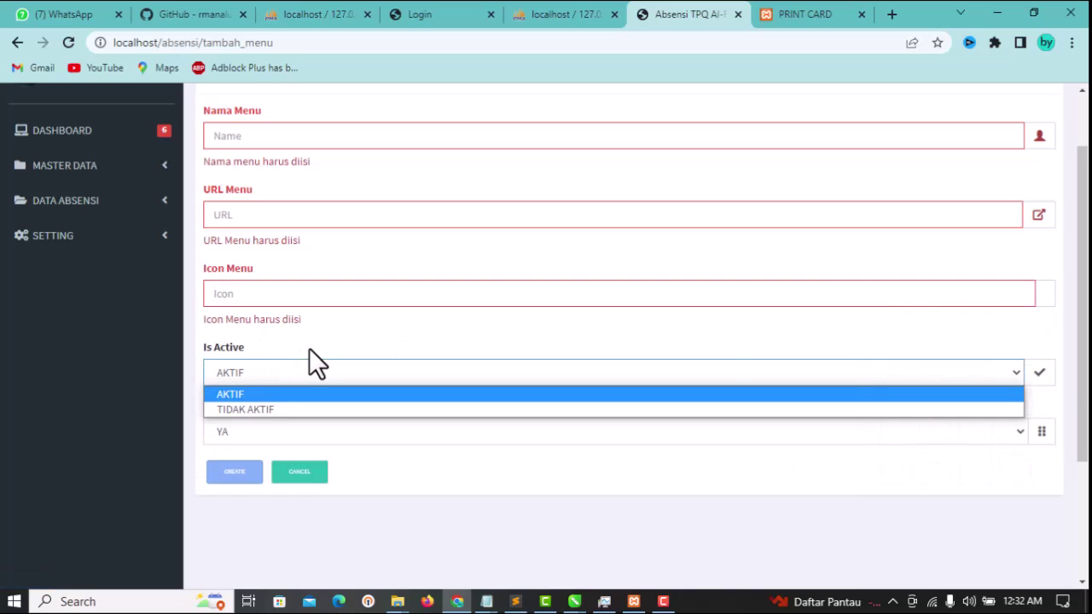
pyautogui.click(310, 350)
pyautogui.click(392, 432)
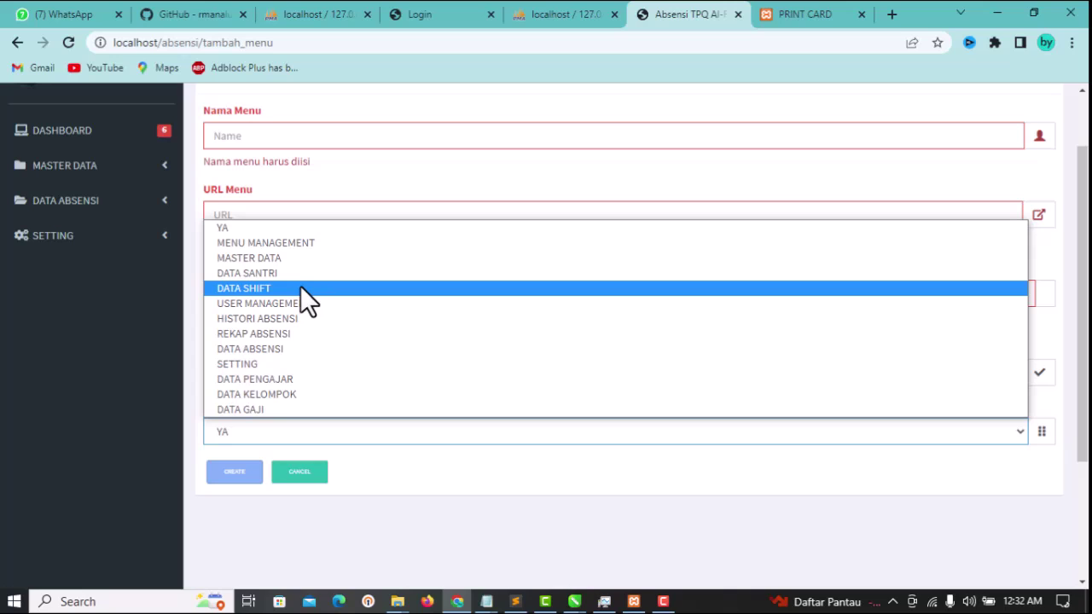
pyautogui.click(742, 533)
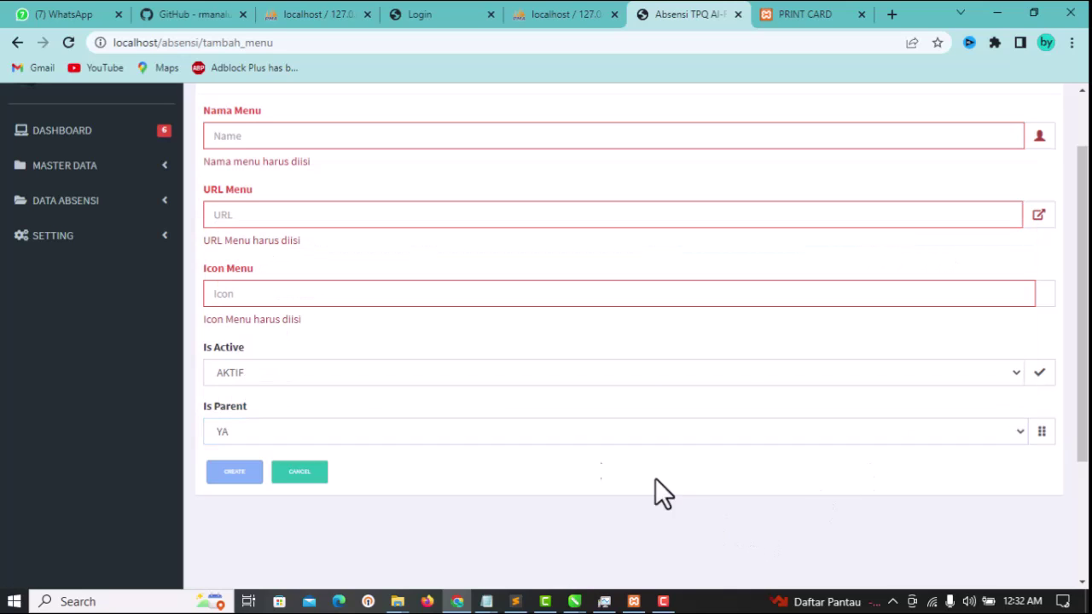
# - Expand the Setting submenu to view its pages, and return to the Dashboard
pyautogui.click(95, 241)
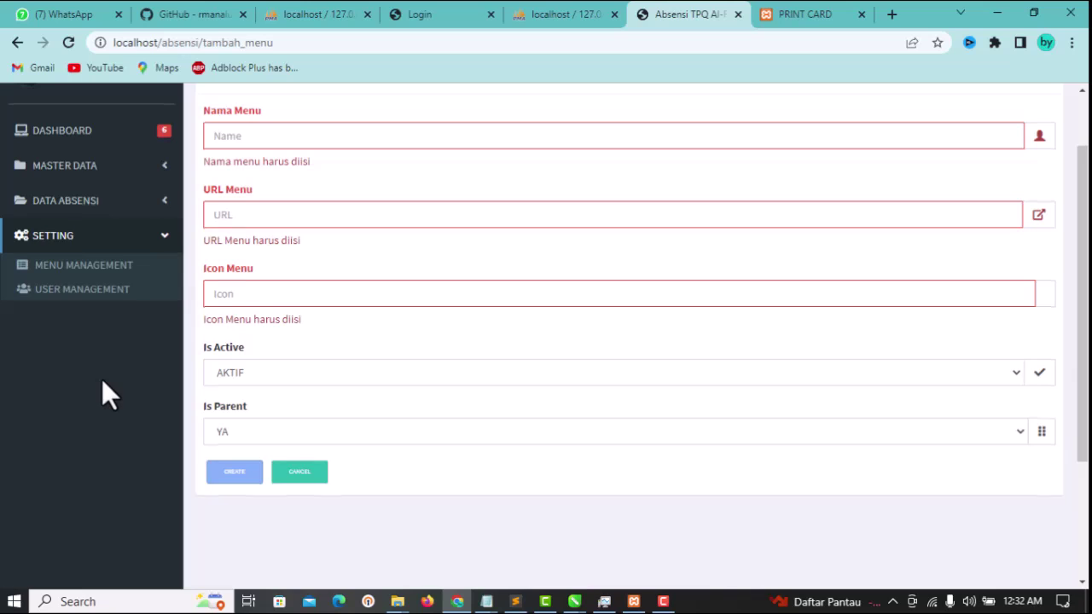
pyautogui.scroll(1, 102, 379)
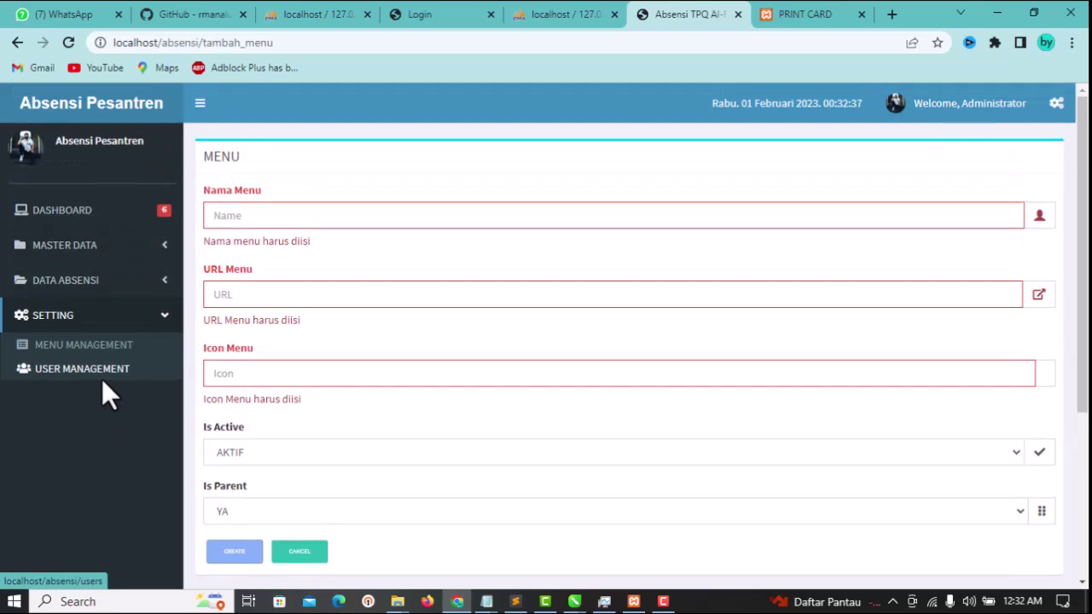
pyautogui.click(51, 211)
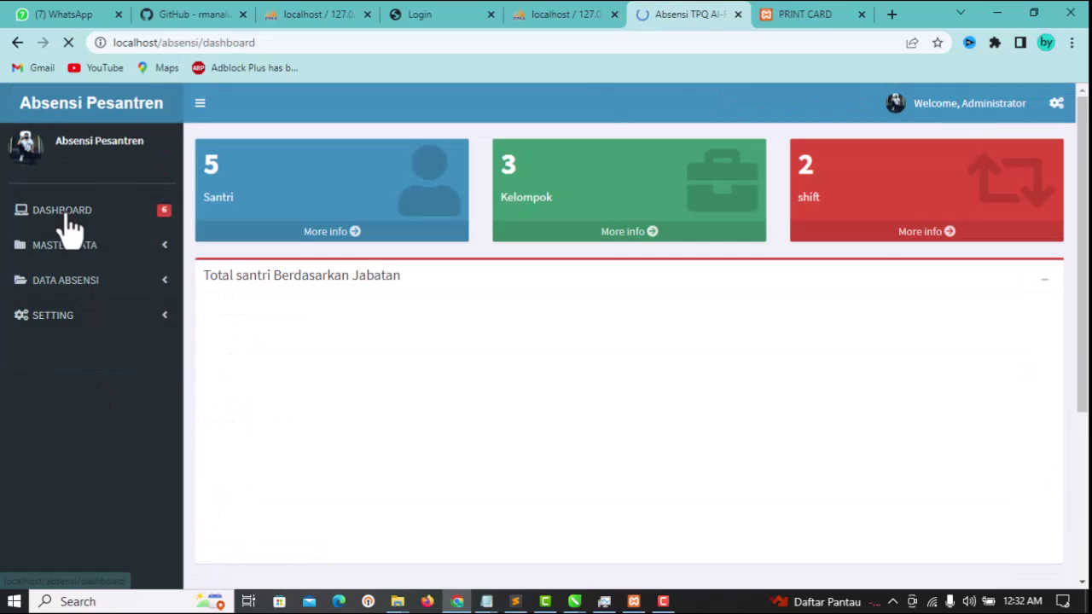